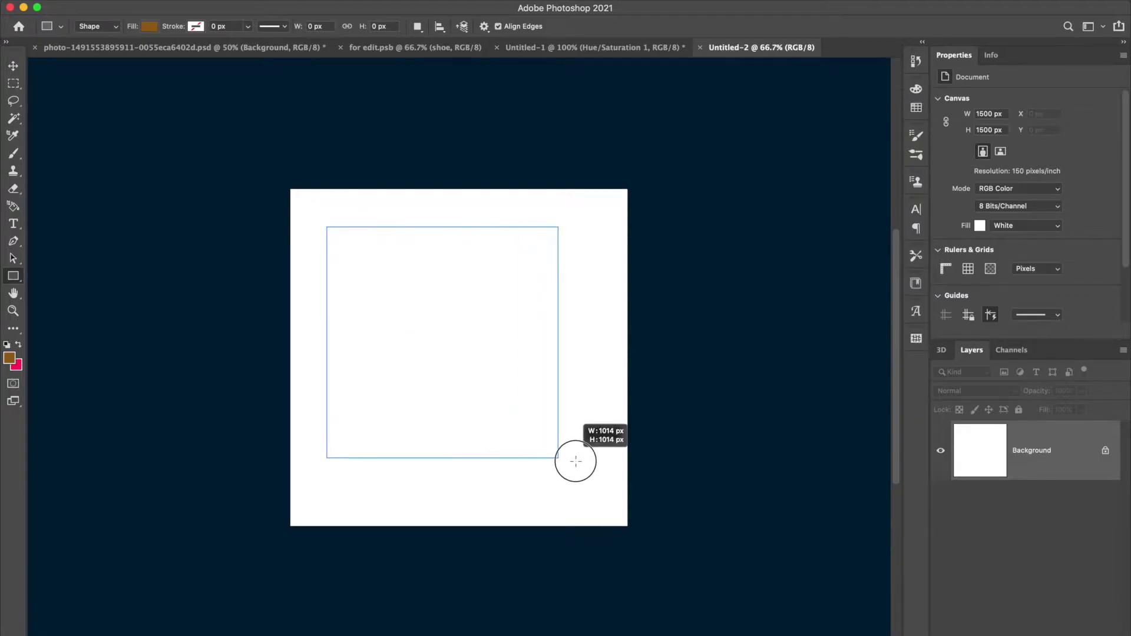
Center the brown square horizontally and vertically on the canvas and scale it down slightly.
key("v")
left_click(77, 26)
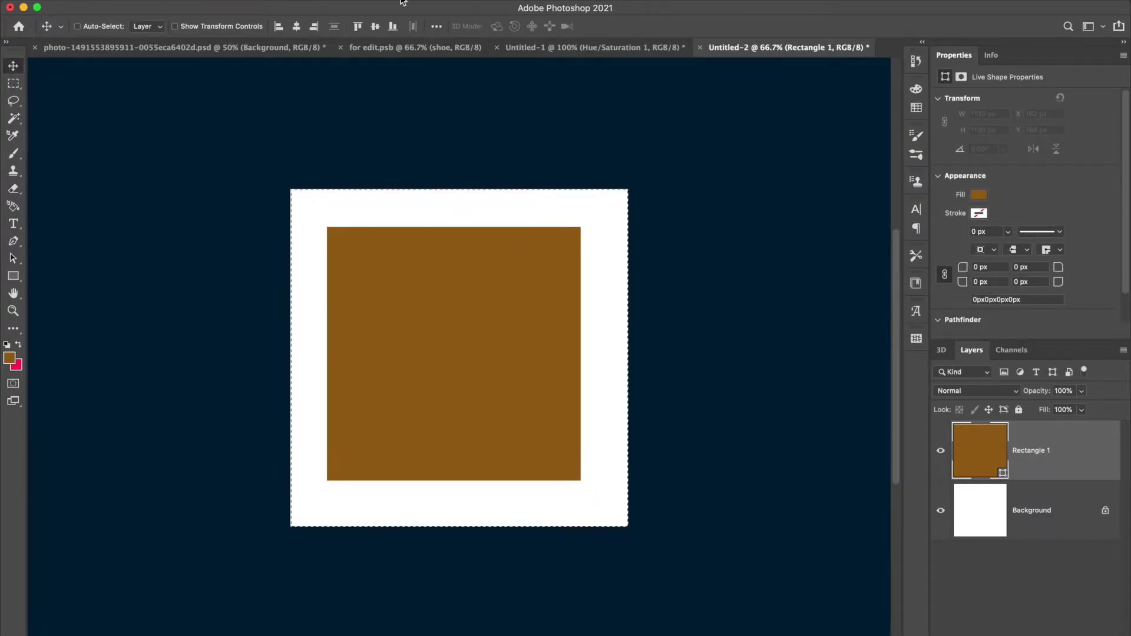
left_click(297, 26)
left_click(375, 26)
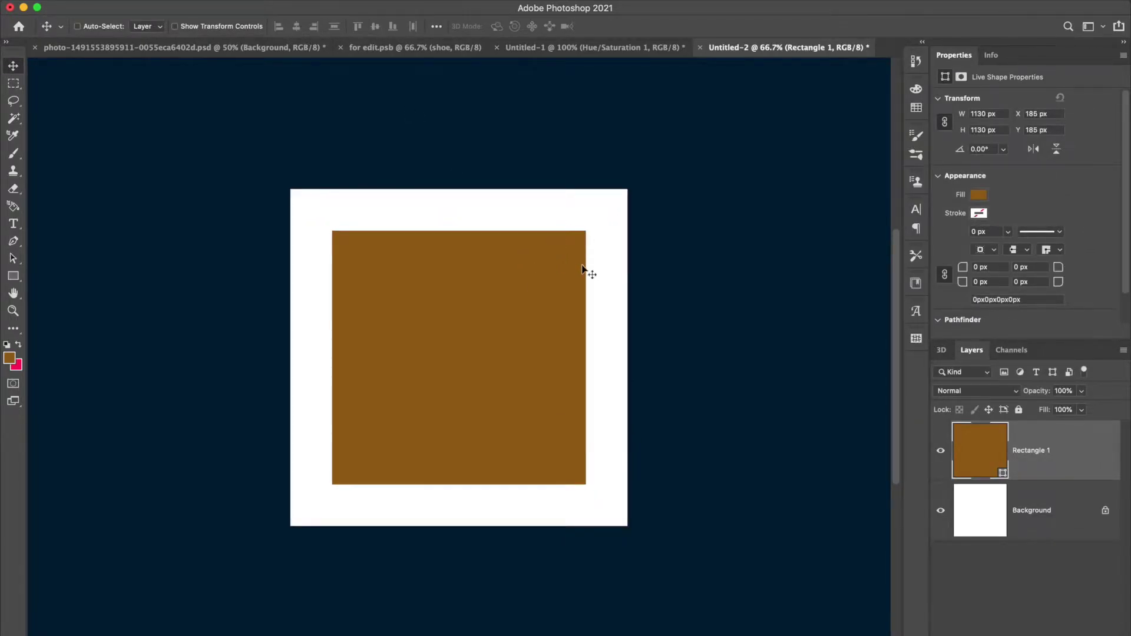
key("super+t")
left_click_drag(581, 235, 575, 241)
key("Return")
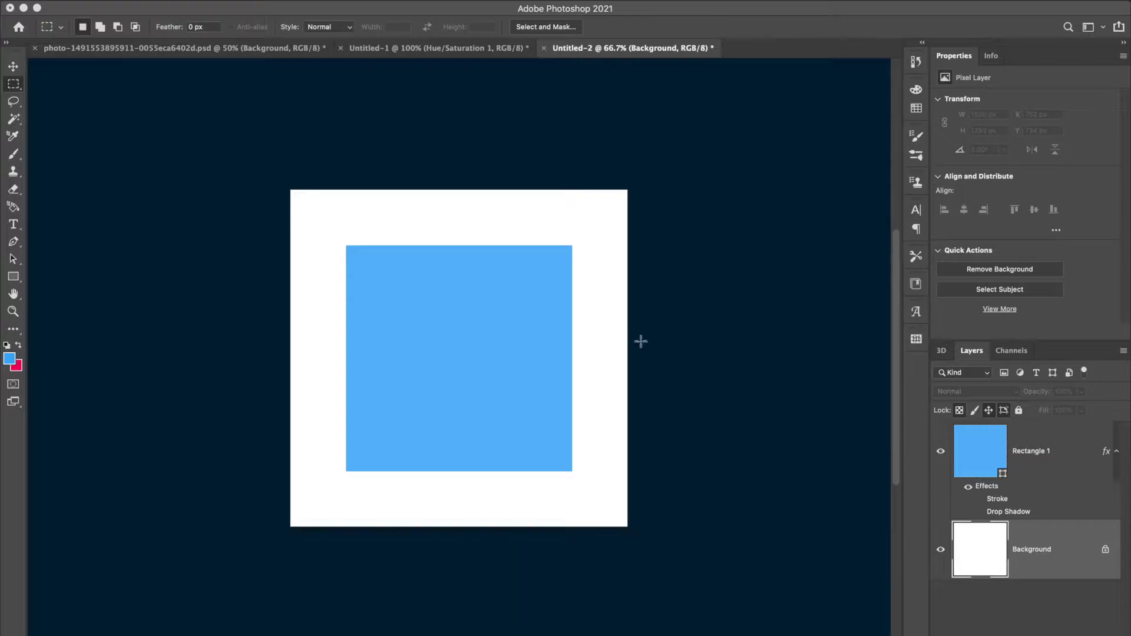
key("v")
key("super+plus")
key("super+minus")
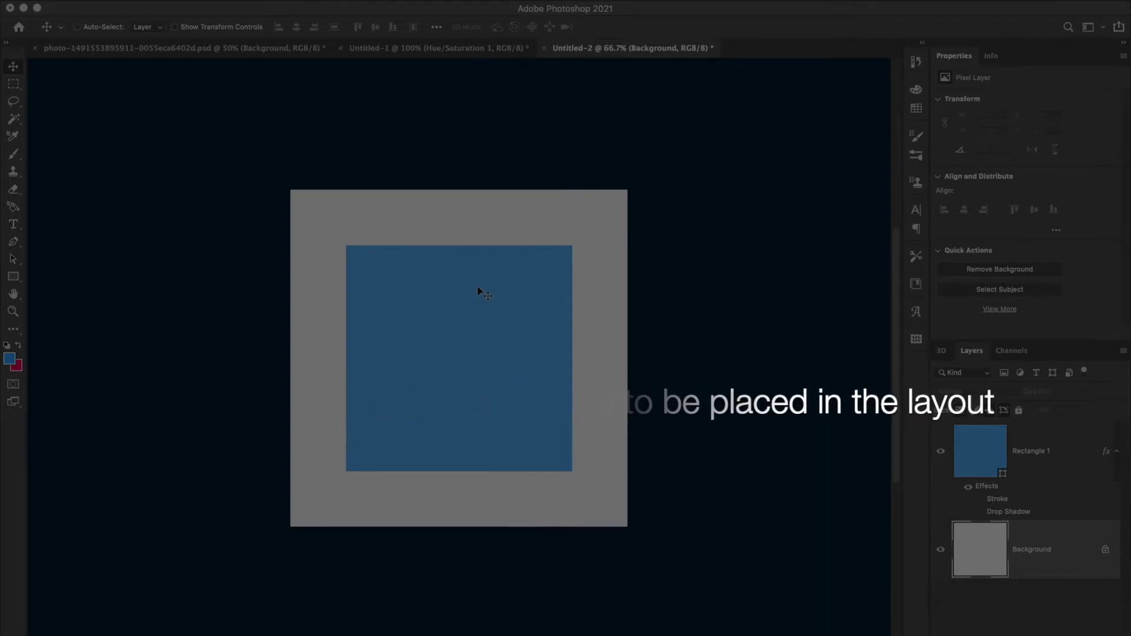
key("super+equal")
key("super+minus")
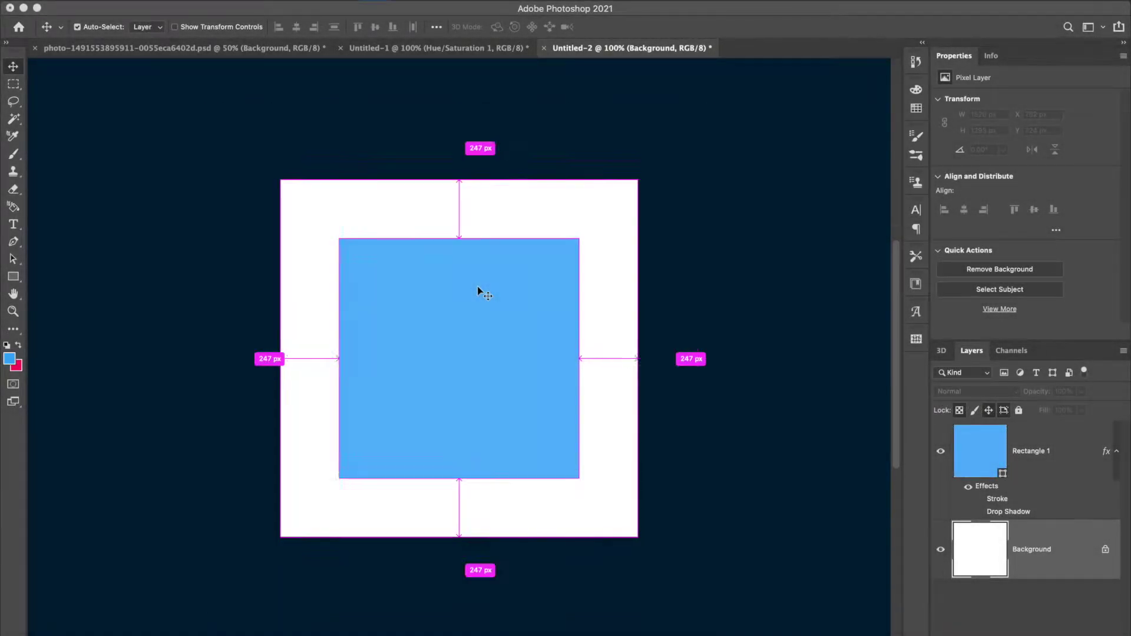
Switch to the shoe photo document and select the shoe automatically with Select Subject.
left_click(162, 51)
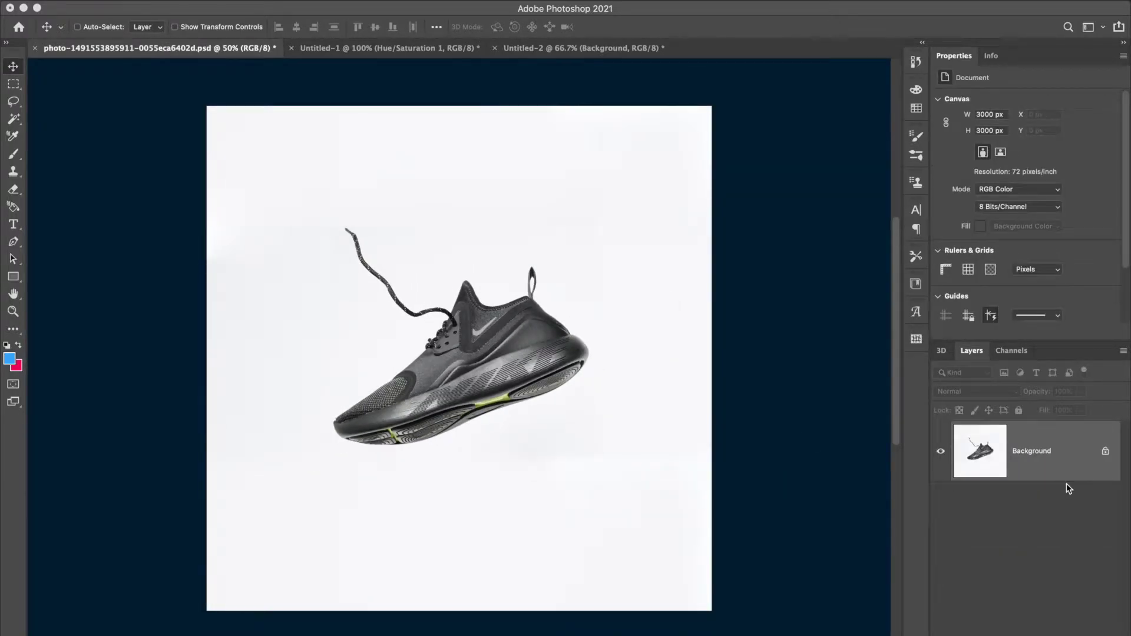
key("d")
key("q")
left_click(14, 121)
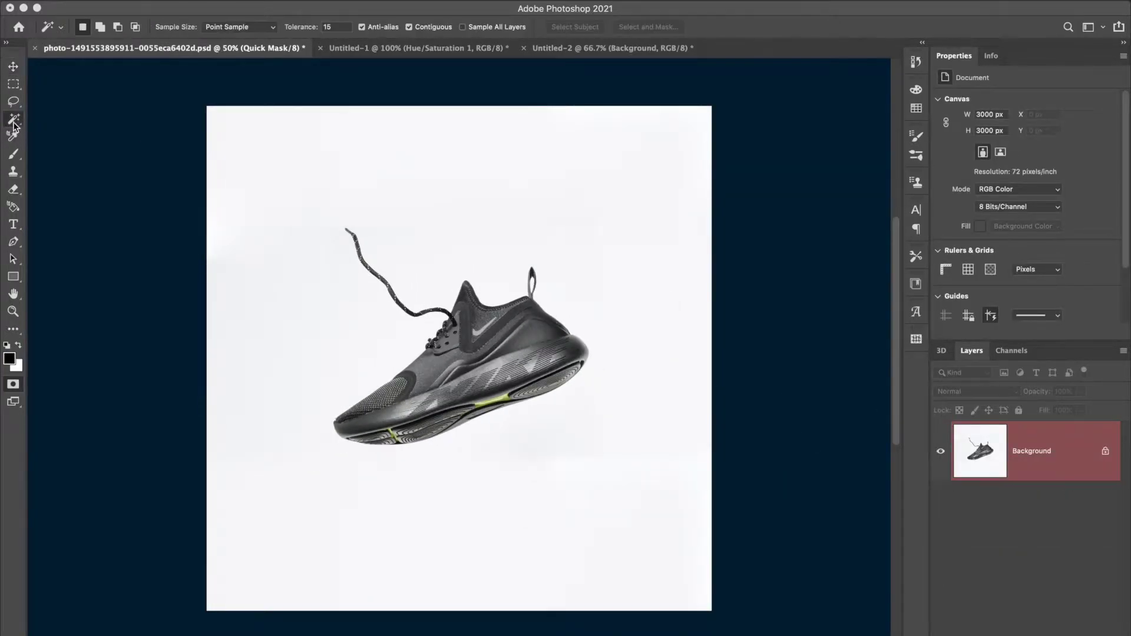
left_click(575, 27)
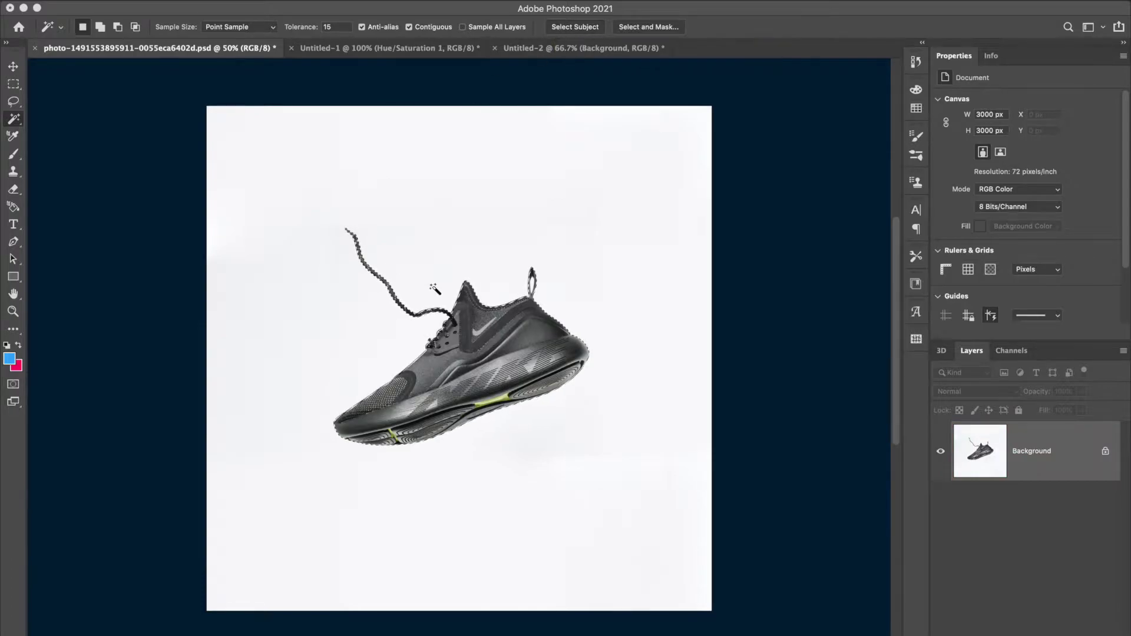
In Quick Mask mode, brush the missed specks along the loose shoelace back into the selection.
scroll(438, 292, "up", 10)
key("b")
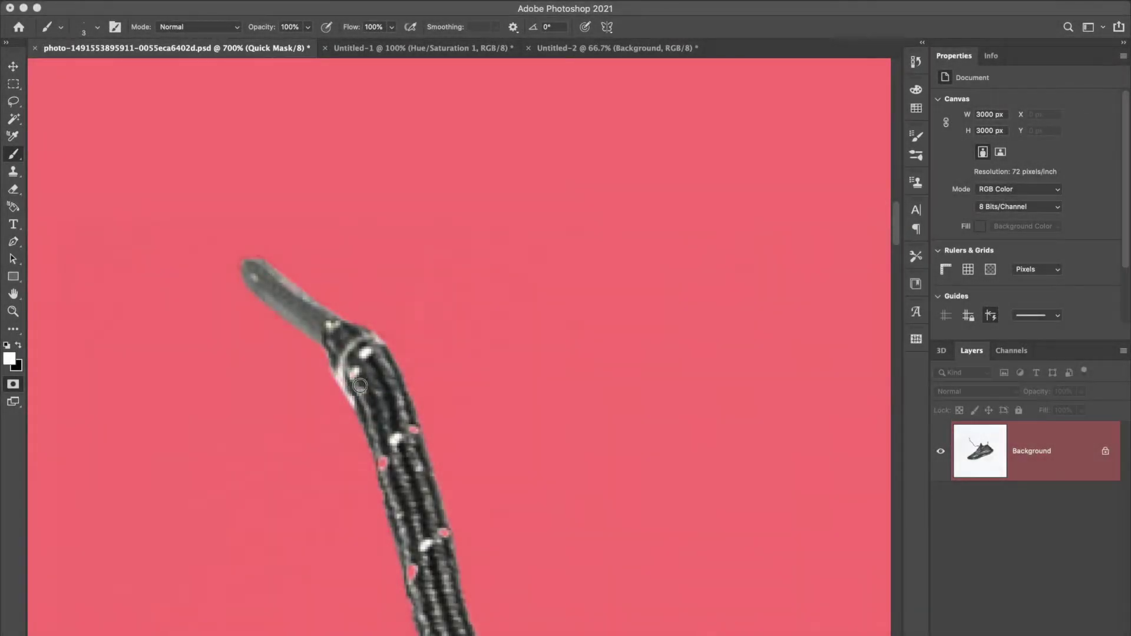
scroll(360, 396, "down", 4)
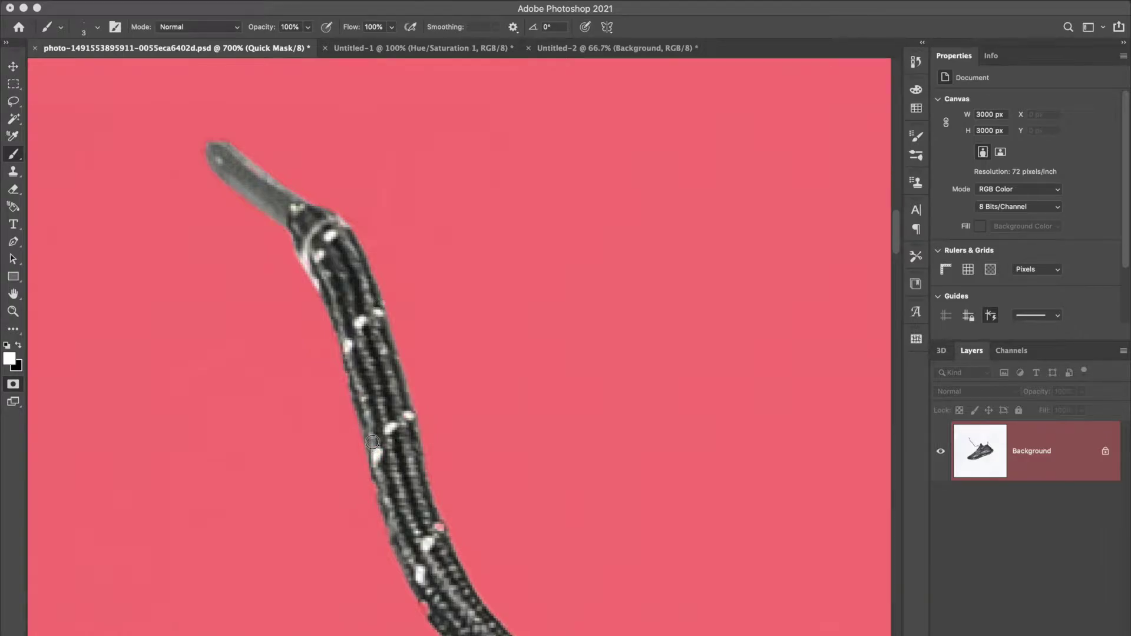
scroll(373, 446, "down", 10)
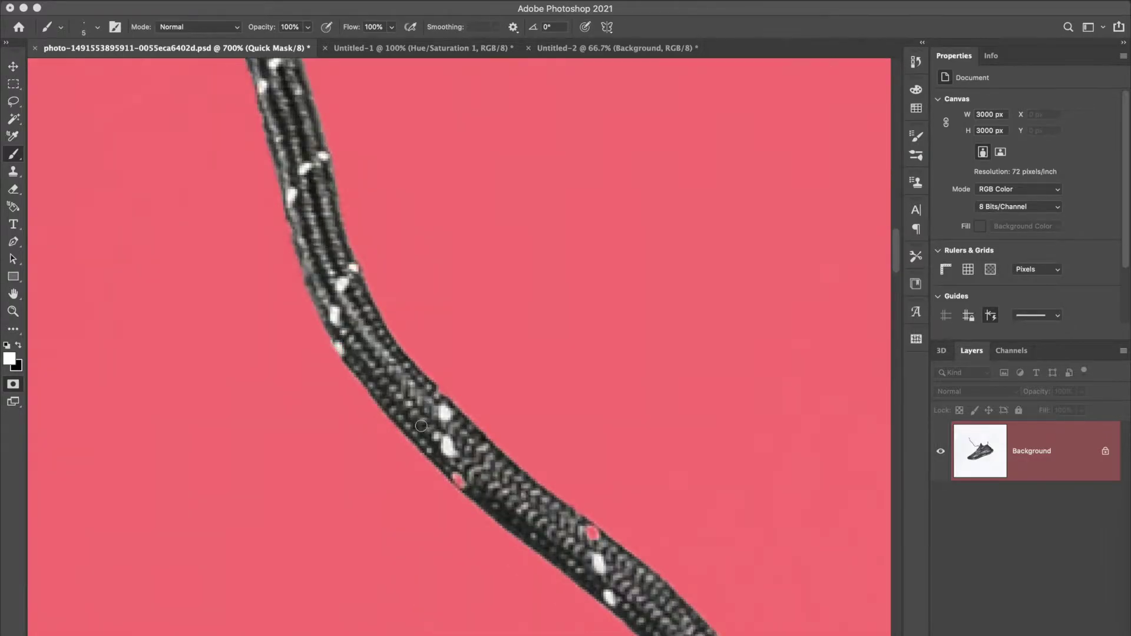
scroll(465, 484, "down", 10)
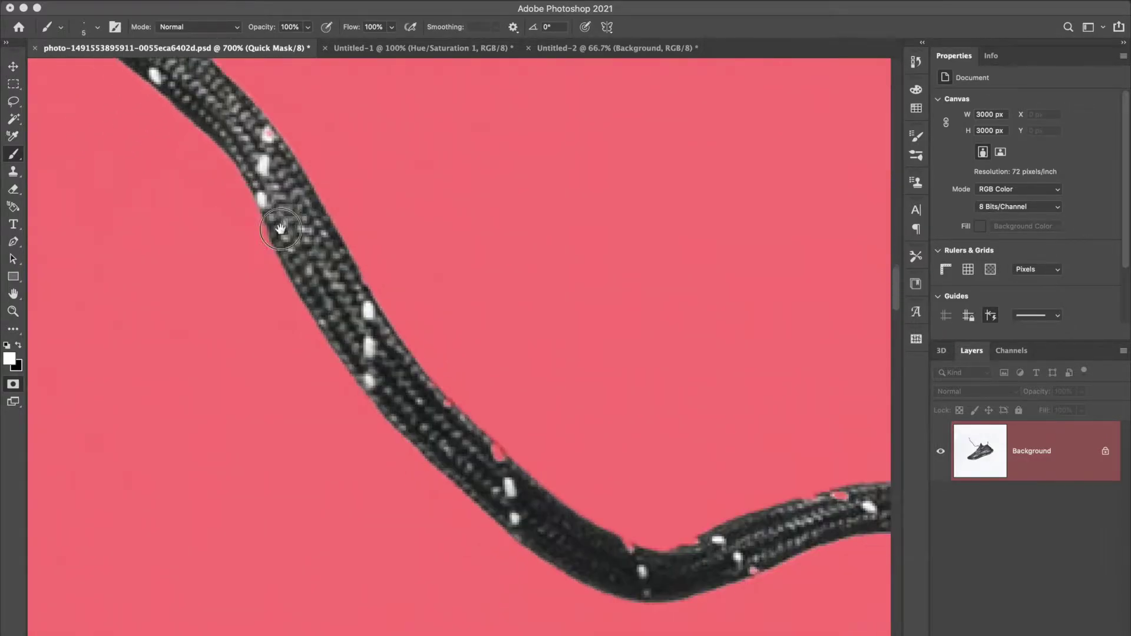
scroll(341, 323, "down", 5)
scroll(318, 310, "right", 6)
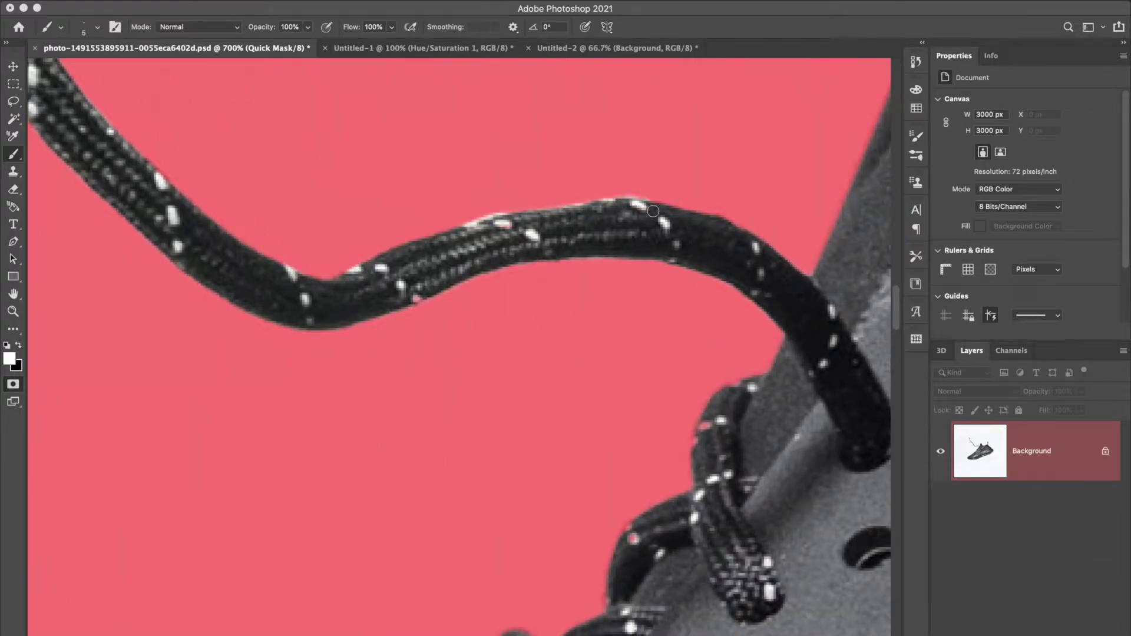
scroll(445, 267, "down", 2)
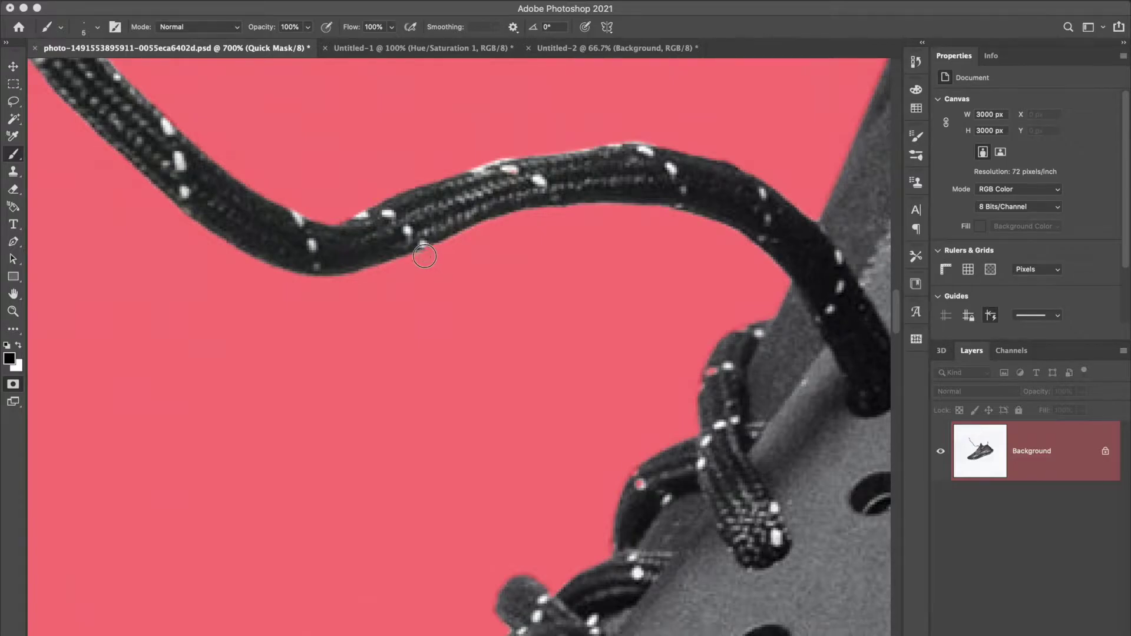
Brush the missed specks on the laces around the eyelets back into the Quick Mask selection.
scroll(424, 257, "down", 3)
scroll(424, 256, "right", 10)
key("x")
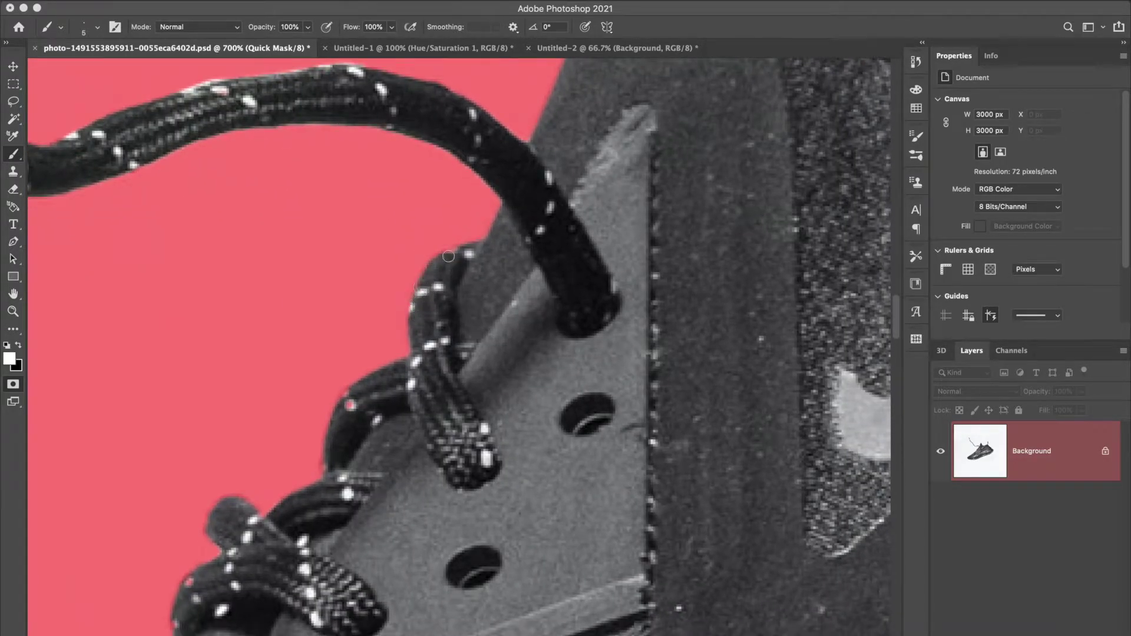
left_click_drag(369, 433, 489, 246)
left_click_drag(471, 218, 471, 208)
scroll(405, 323, "down", 3)
scroll(404, 323, "left", 3)
left_click_drag(654, 291, 333, 485)
left_click_drag(610, 483, 521, 216)
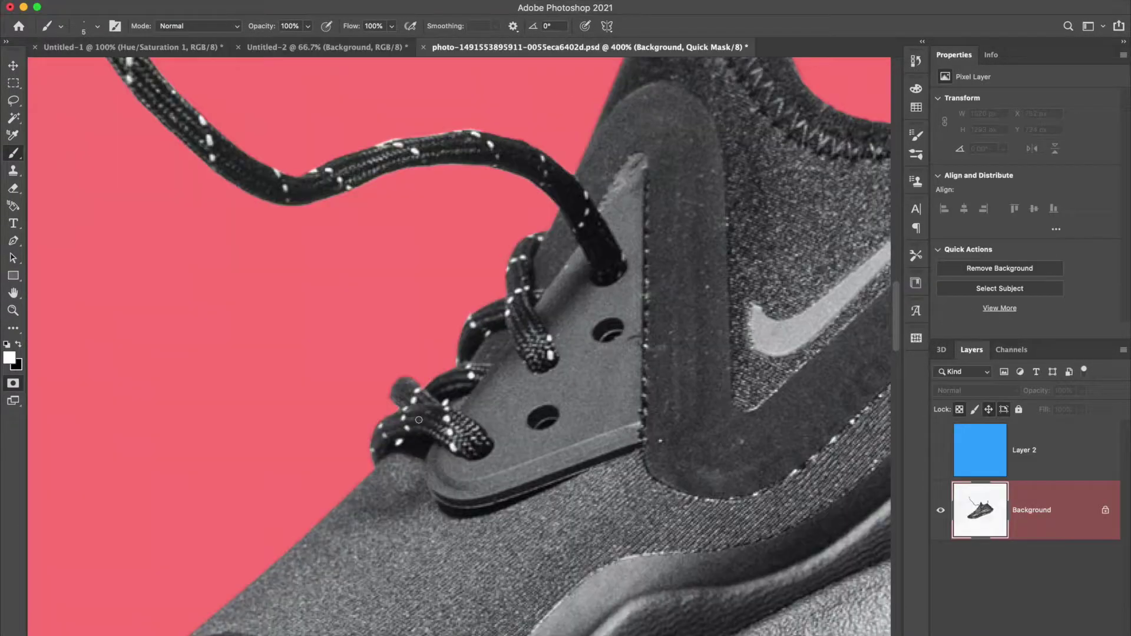
Examine the Quick Mask edge along the toe, sole, heel, pull loop and collar of the shoe.
scroll(541, 393, "up", 3)
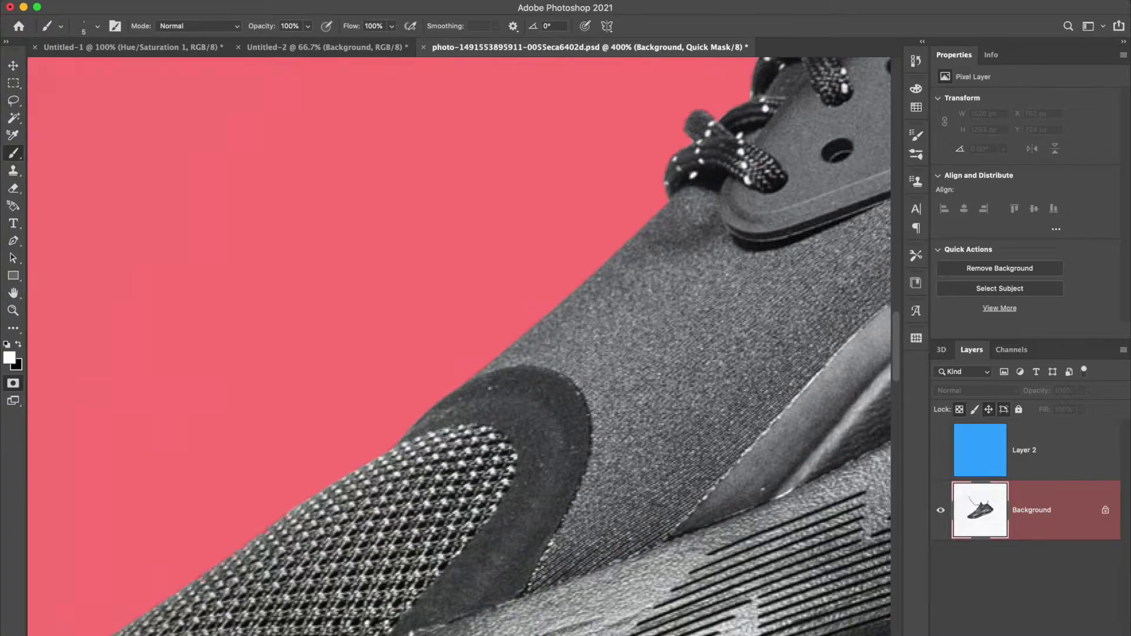
left_click_drag(253, 566, 436, 349)
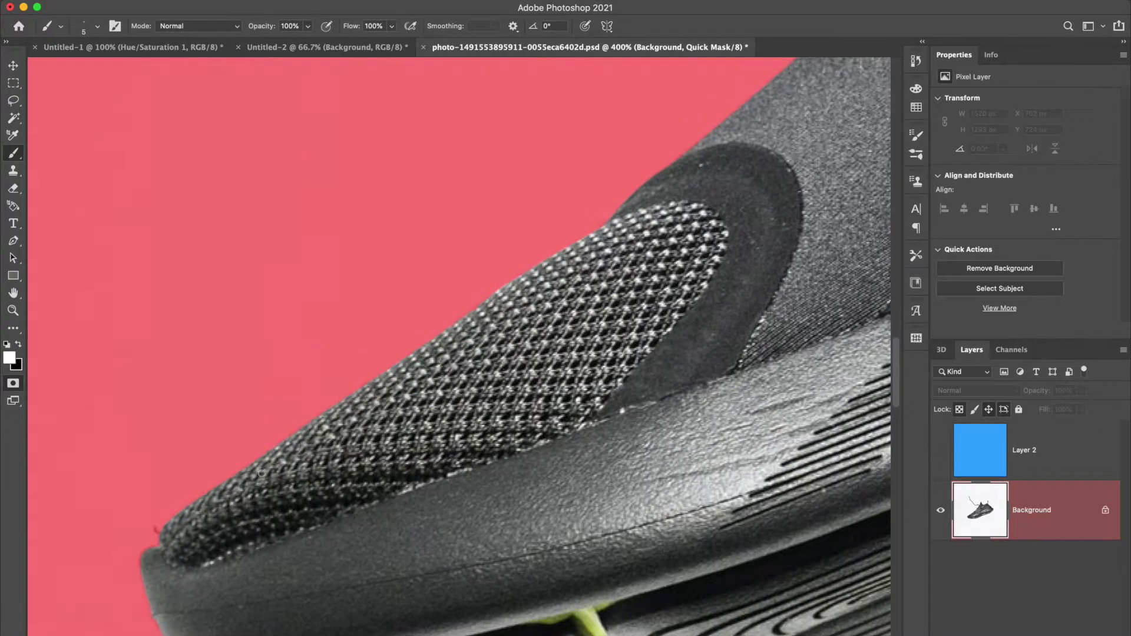
left_click_drag(372, 545, 429, 291)
left_click_drag(784, 354, 528, 326)
left_click_drag(736, 165, 475, 341)
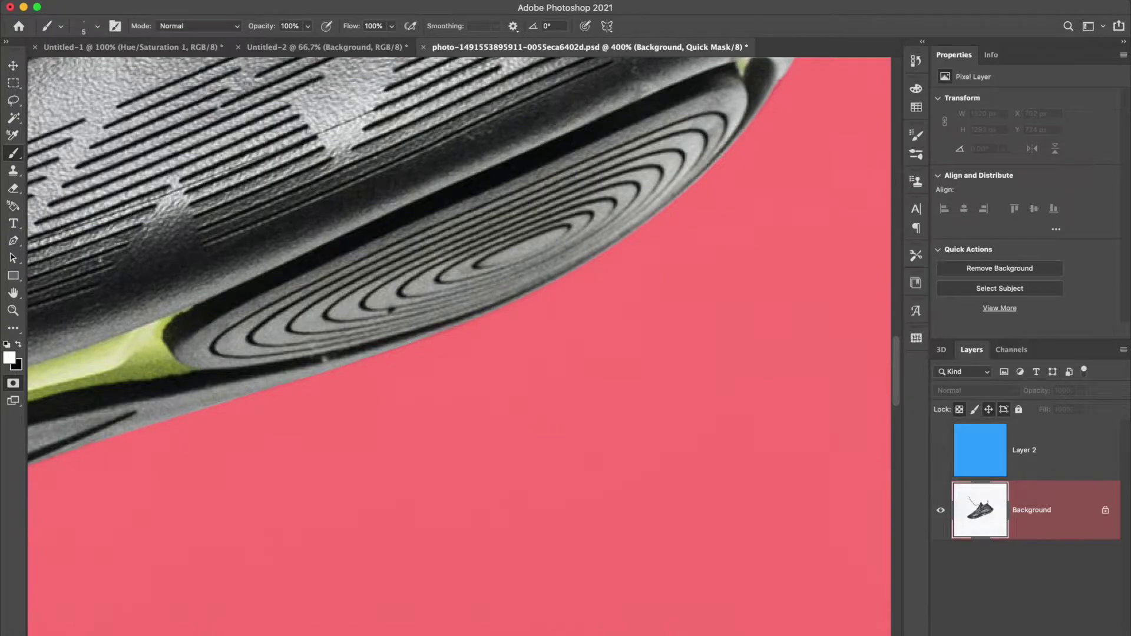
left_click_drag(676, 167, 420, 434)
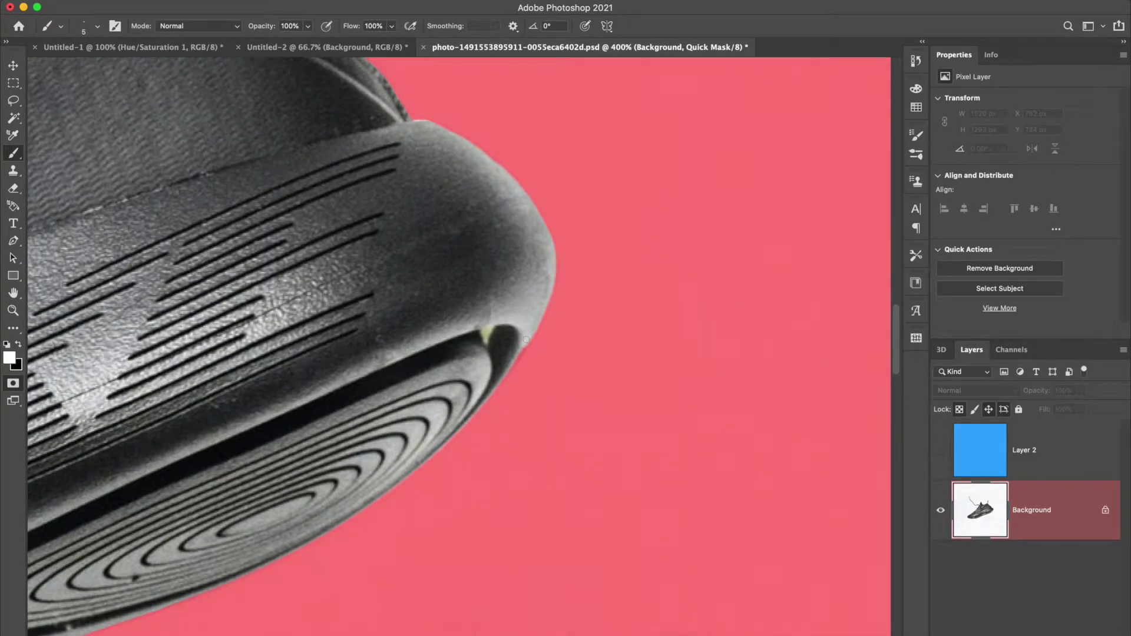
left_click_drag(417, 252, 495, 447)
left_click_drag(346, 278, 527, 474)
left_click_drag(265, 172, 617, 398)
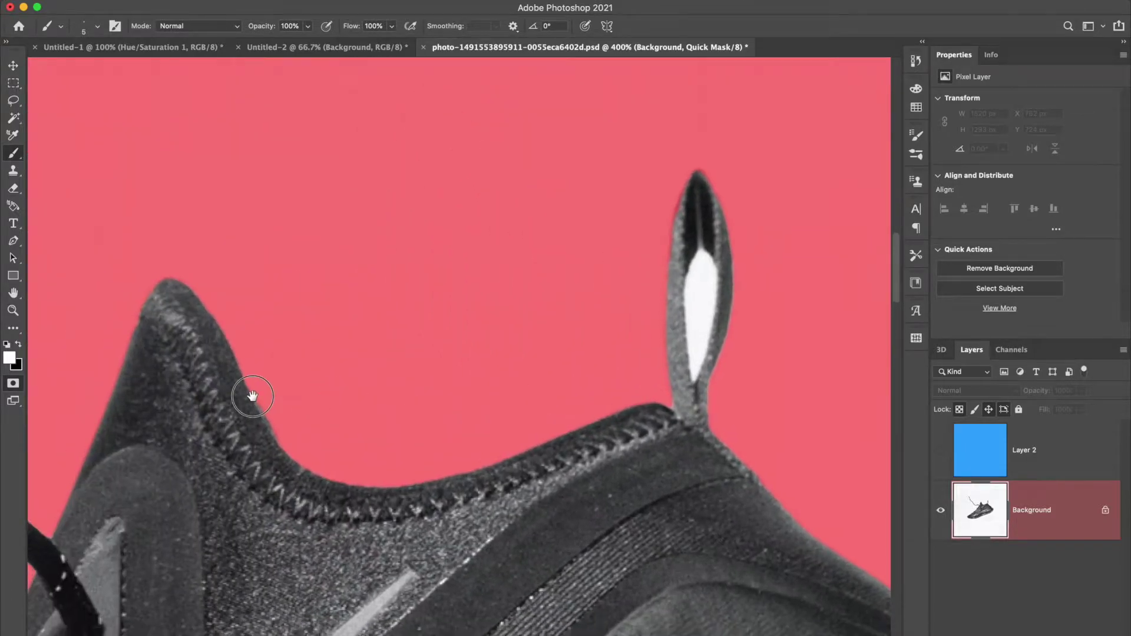
left_click_drag(252, 397, 475, 317)
Leave Quick Mask, copy the selected shoe to a new layer above the blue Layer 2, and show the blue layer.
key("q")
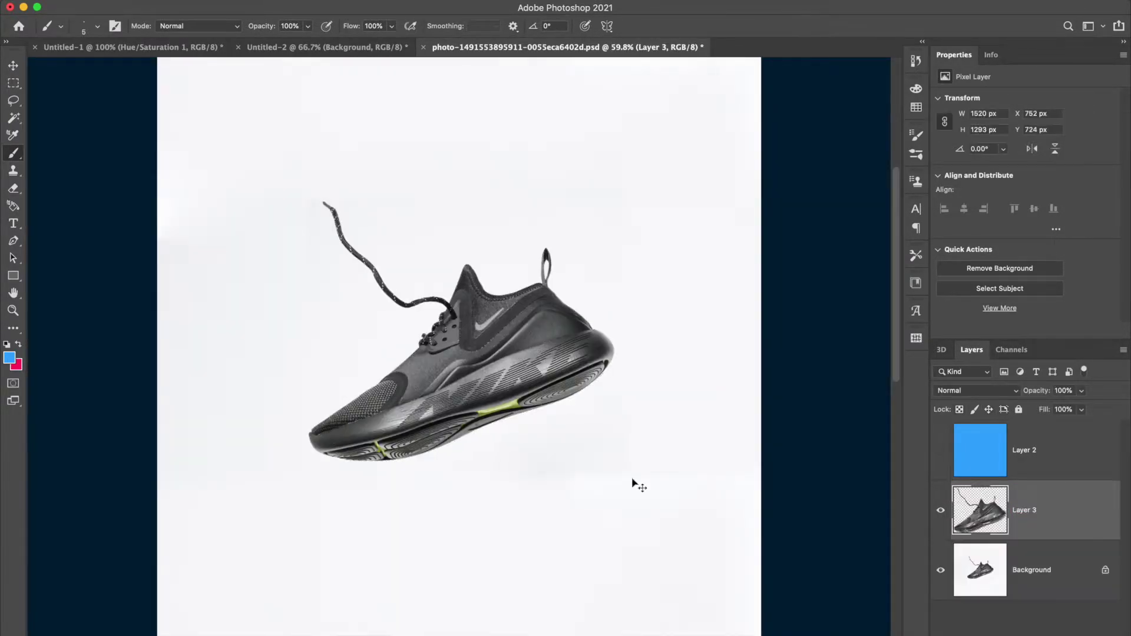
key("super+bracketright")
left_click(941, 511)
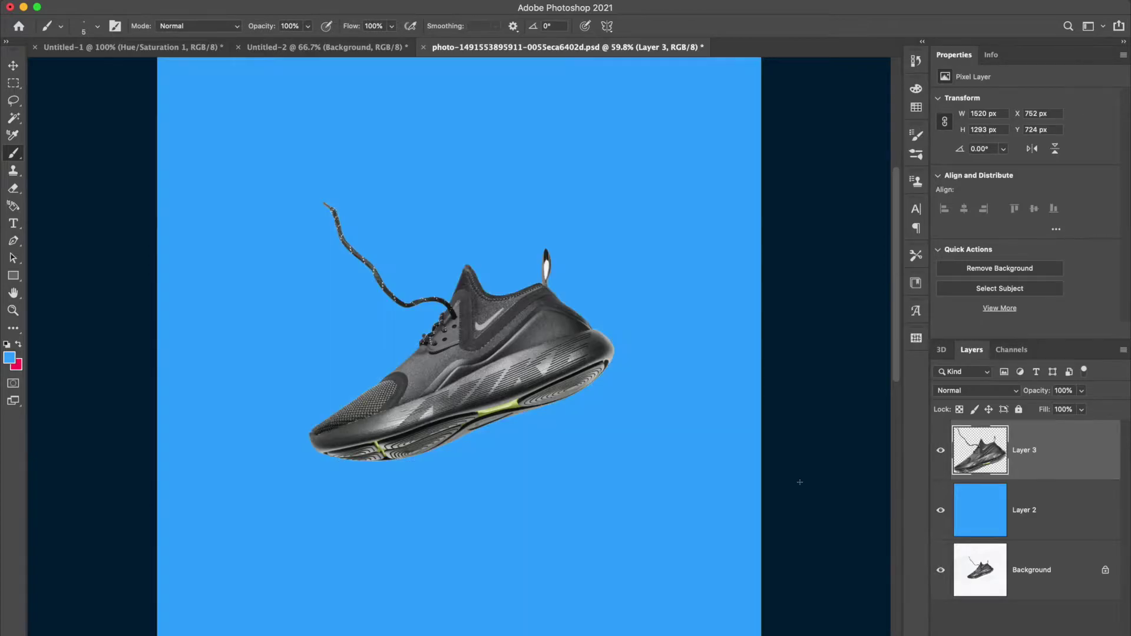
Select the white area inside the heel pull loop with the Magic Wand, delete it and deselect.
key("super+plus")
key("super+plus")
key("super+plus")
left_click_drag(552, 241, 322, 496)
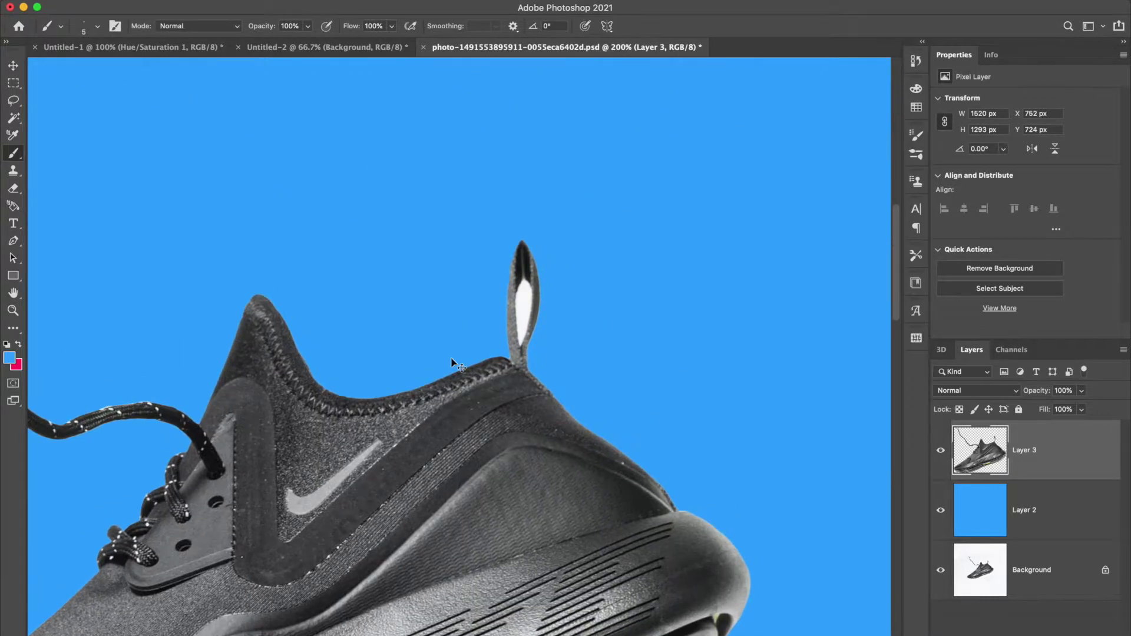
key("super+plus")
key("w")
left_click(560, 285)
key("Delete")
key("super+d")
key("v")
key("super+0")
key("super+equal")
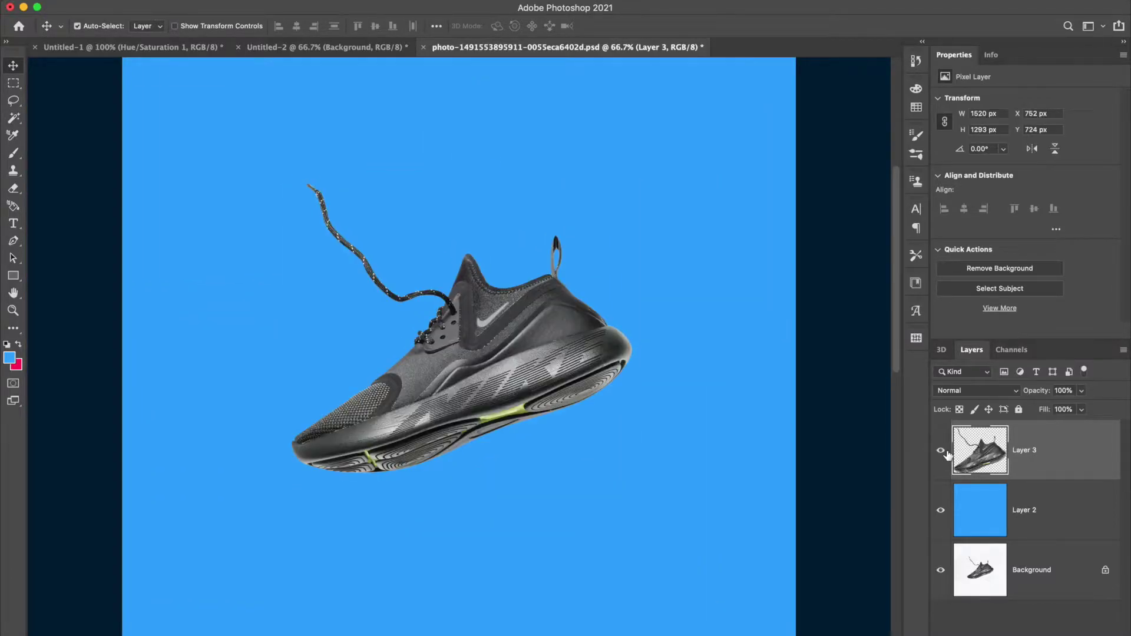
Save the shoe document and toggle the cut-out shoe layer's visibility to check it against the blue layer.
key("super+s")
key("super+minus")
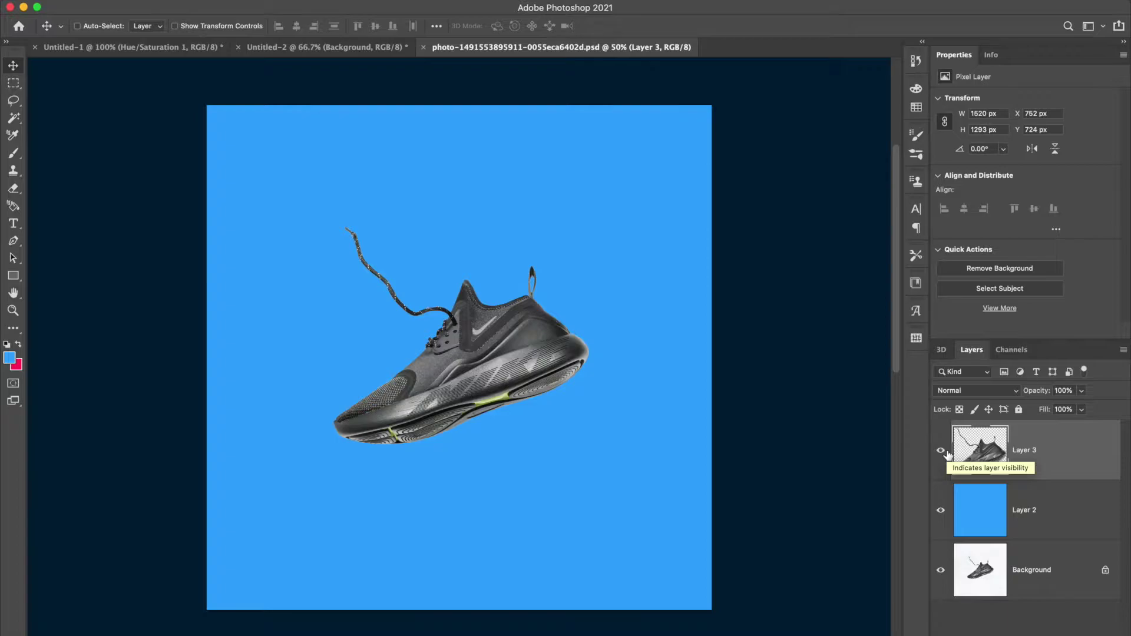
left_click(945, 452)
left_click(946, 453)
left_click(945, 453)
left_click(945, 453)
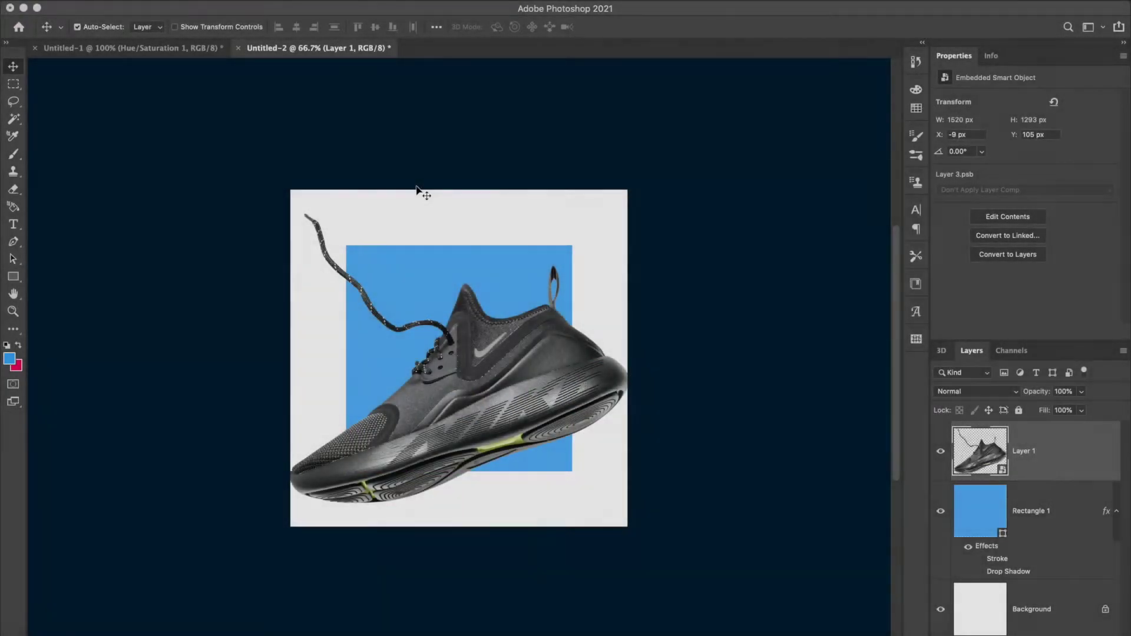
Scale the shoe in the Untitled-2 layout down to fit inside the blue square, centered horizontally.
key("super+1")
key("super+t")
left_click_drag(463, 197, 469, 333)
left_click_drag(469, 459, 470, 353)
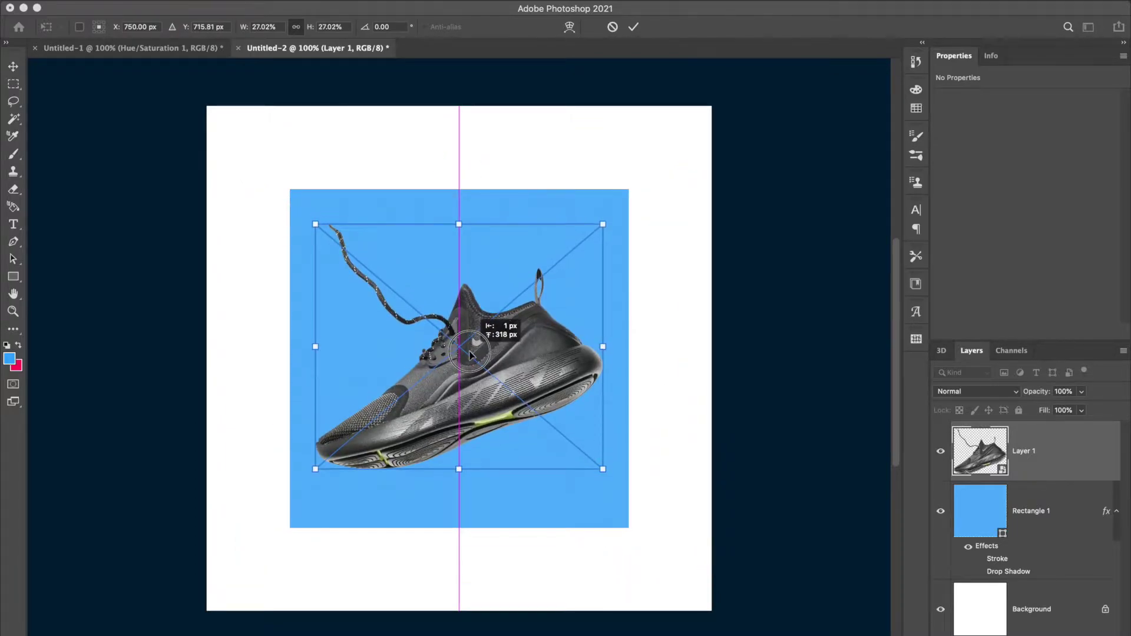
left_click_drag(459, 224, 458, 238)
key("Return")
Reduce the shoe further to about 792 by 673 px and move it slightly upward in the blue square.
left_click_drag(499, 380, 501, 365)
key("super+t")
left_click_drag(466, 227, 466, 247)
key("Return")
left_click_drag(503, 360, 504, 341)
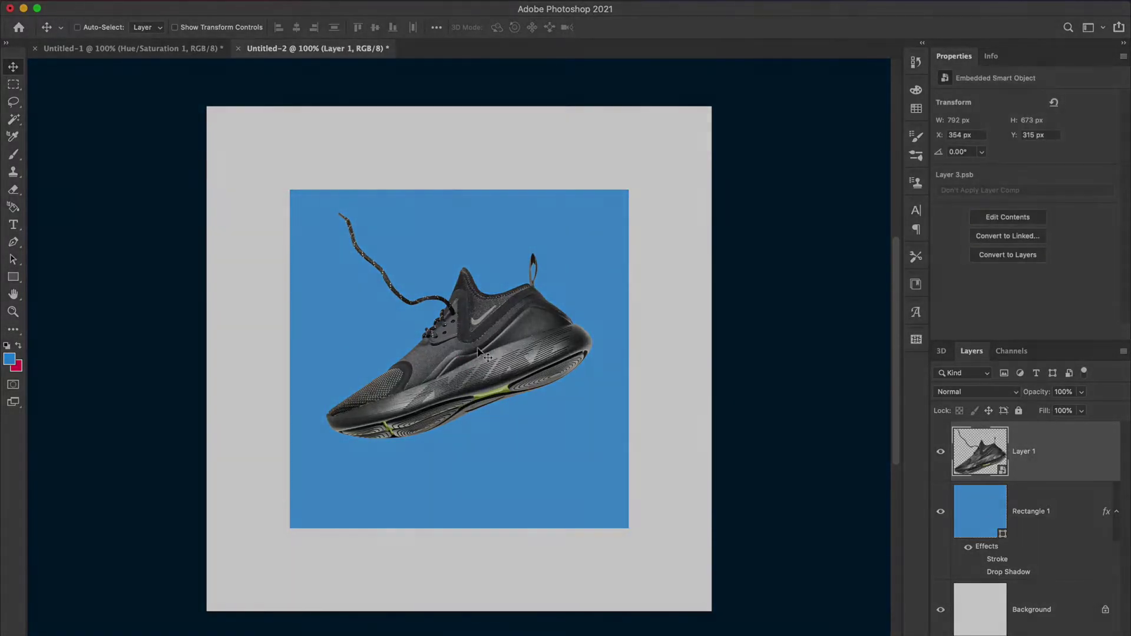
key("super+0")
key("super+minus")
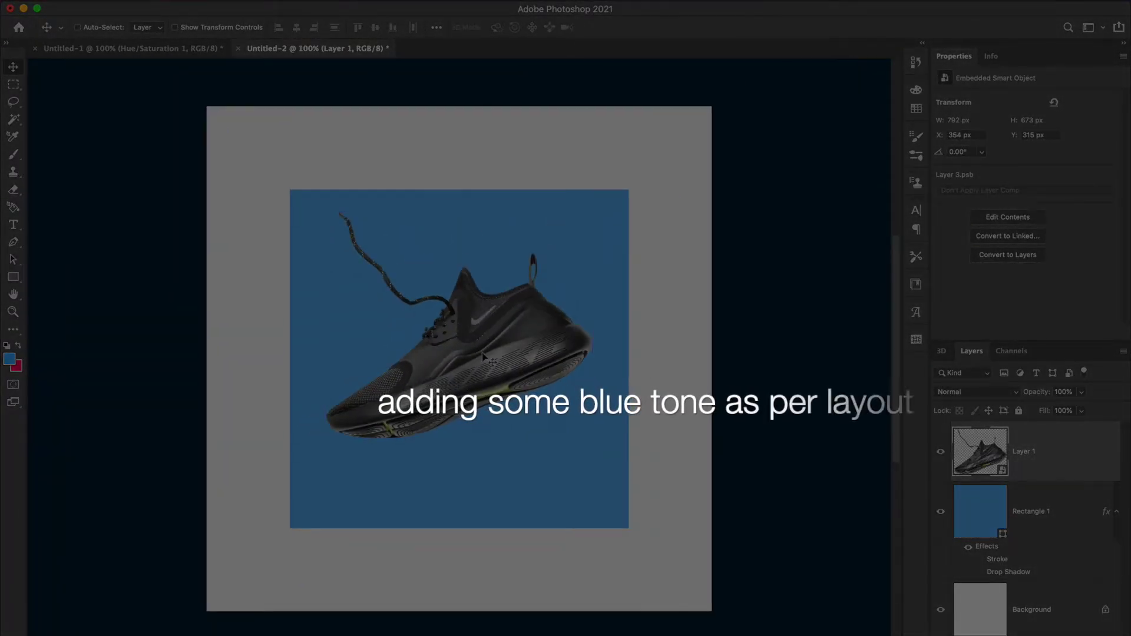
left_click(941, 451)
left_click(941, 451)
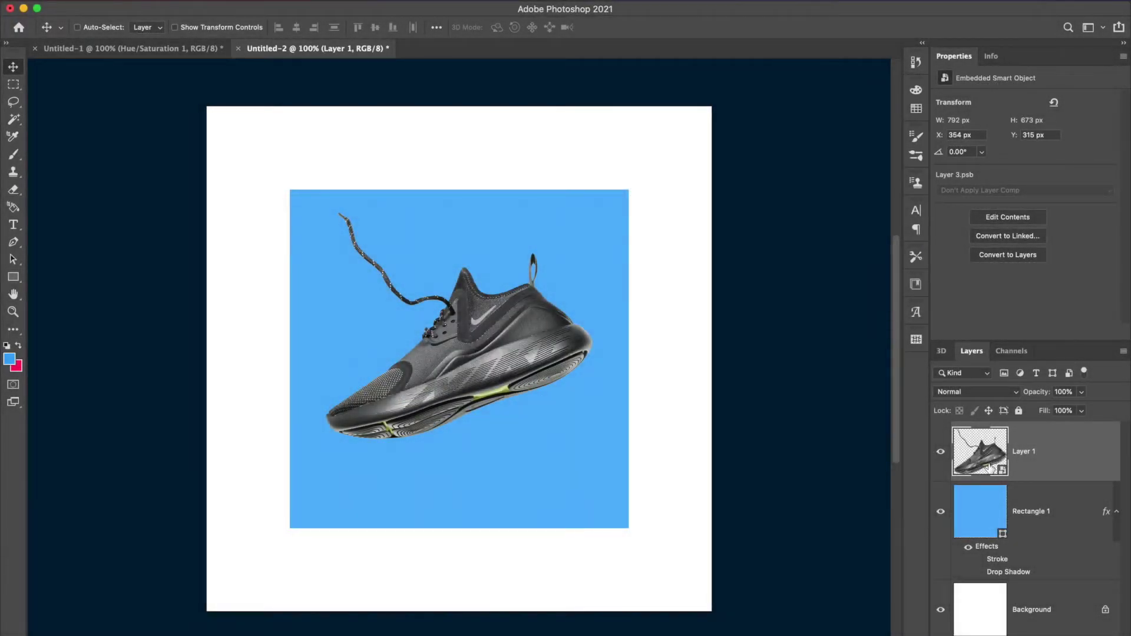
Load the shoe layer's outline as a selection and add a Hue/Saturation adjustment masked to it with Colorize enabled.
left_click(990, 464, "super")
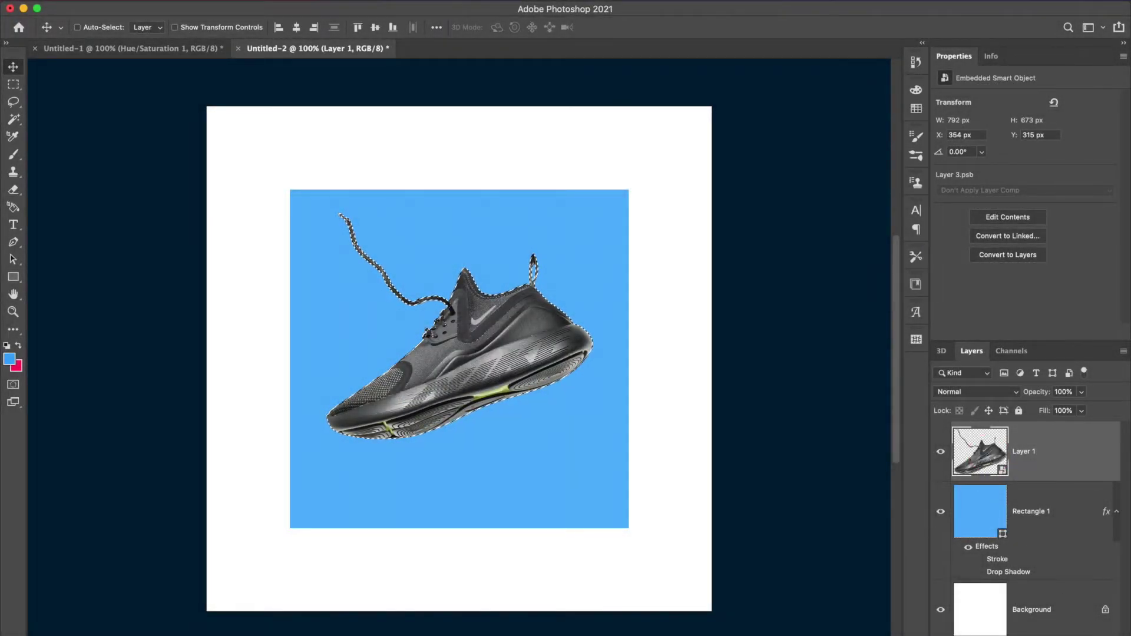
left_click(1029, 635)
left_click(1060, 535)
left_click(1007, 221)
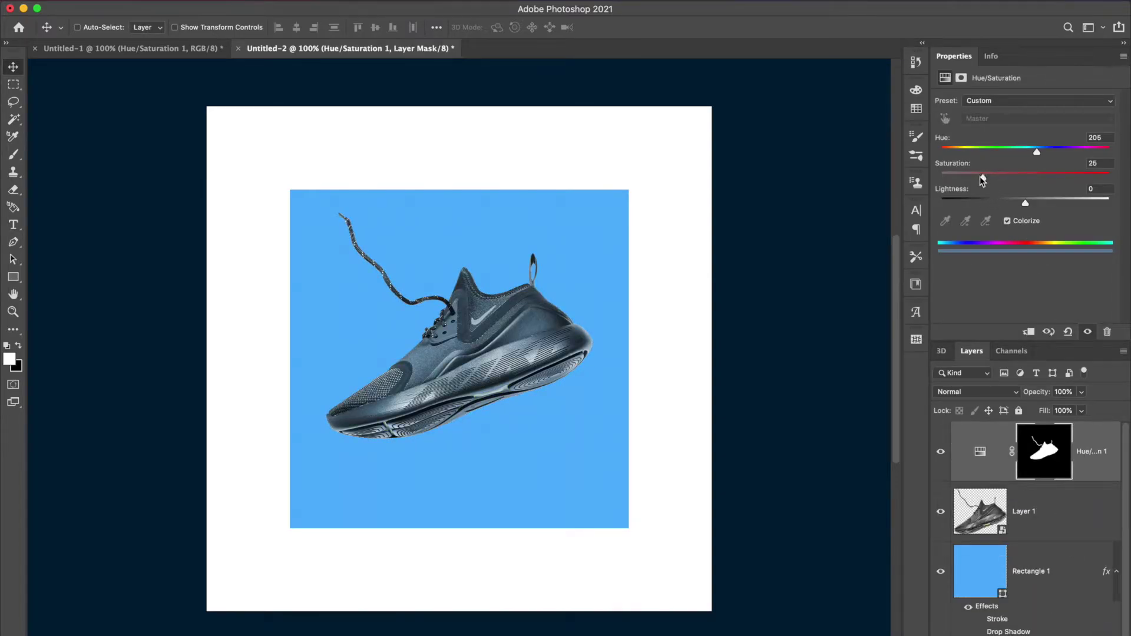
Set the shoe's Hue/Saturation adjustment to hue 215 and saturation 12, and inspect the blue tint up close.
left_click_drag(984, 179, 956, 179)
key("super+plus")
key("super+plus")
key("super+minus")
key("super+minus")
left_click(996, 472)
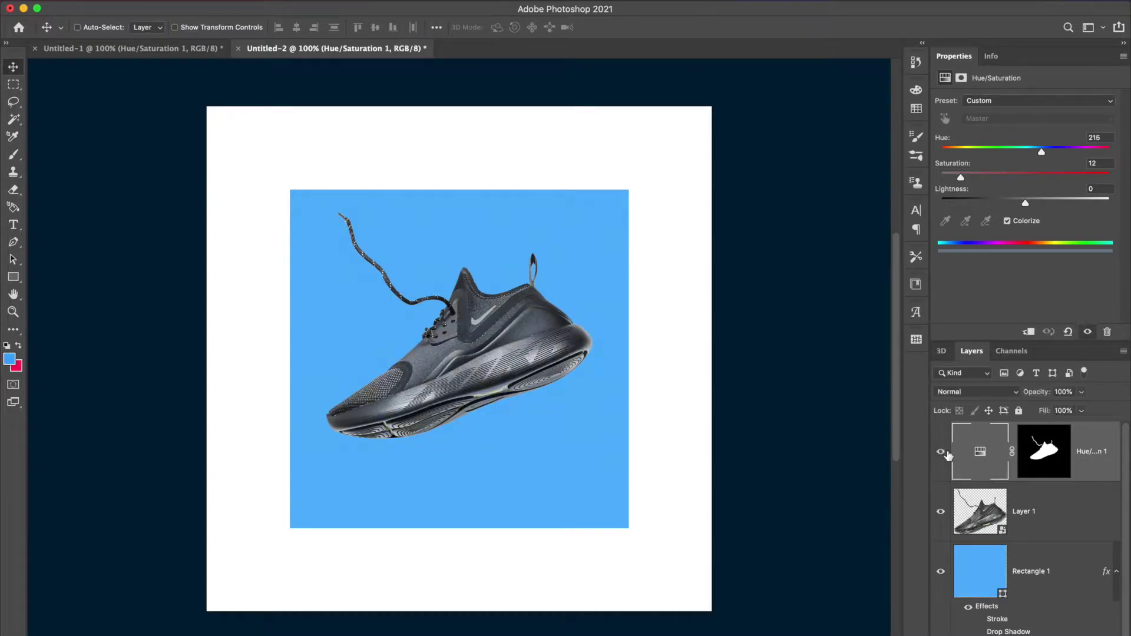
key("super+equal")
key("super+equal")
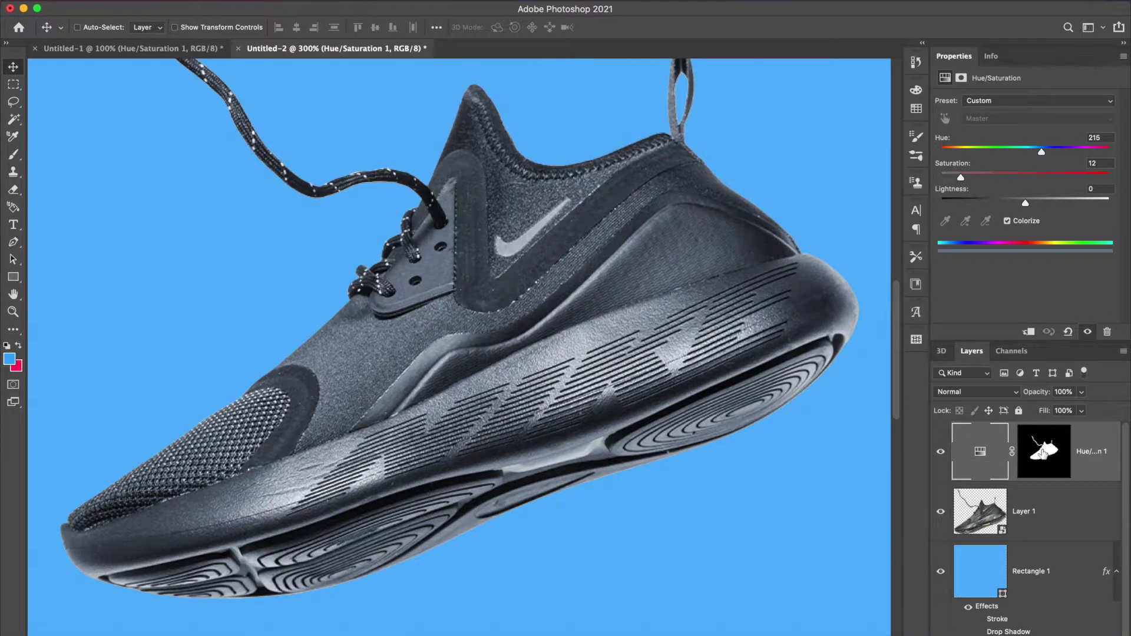
Paint black on the Hue/Saturation mask over the sole's yellow-green accents at the midfoot and near the toe to restore their original color.
left_click(1042, 452)
key("b")
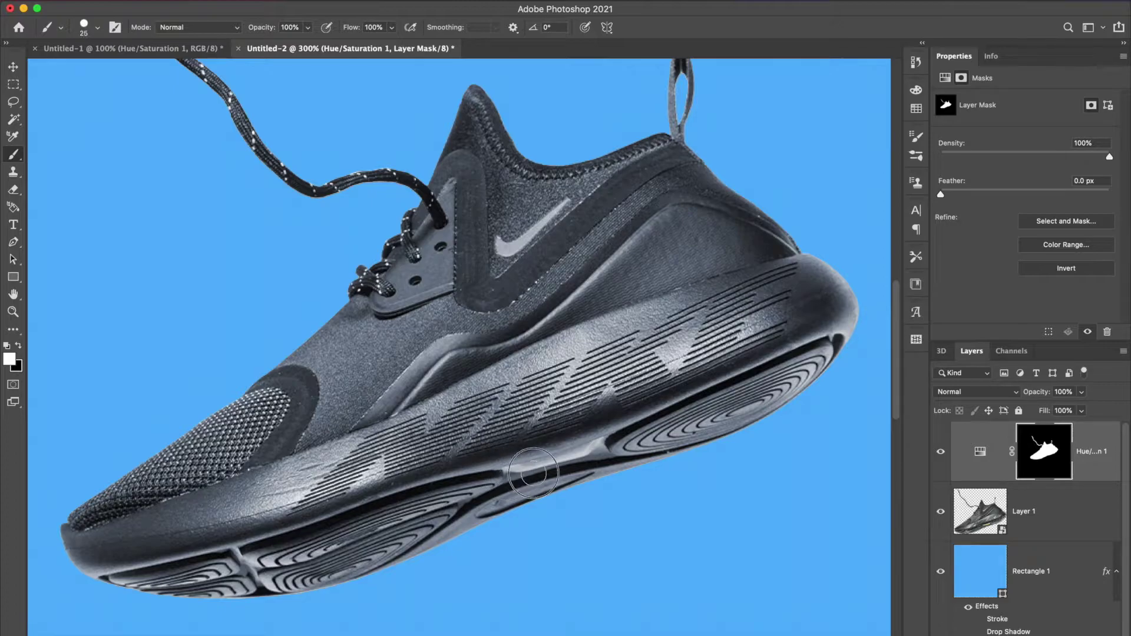
left_click_drag(496, 481, 608, 455)
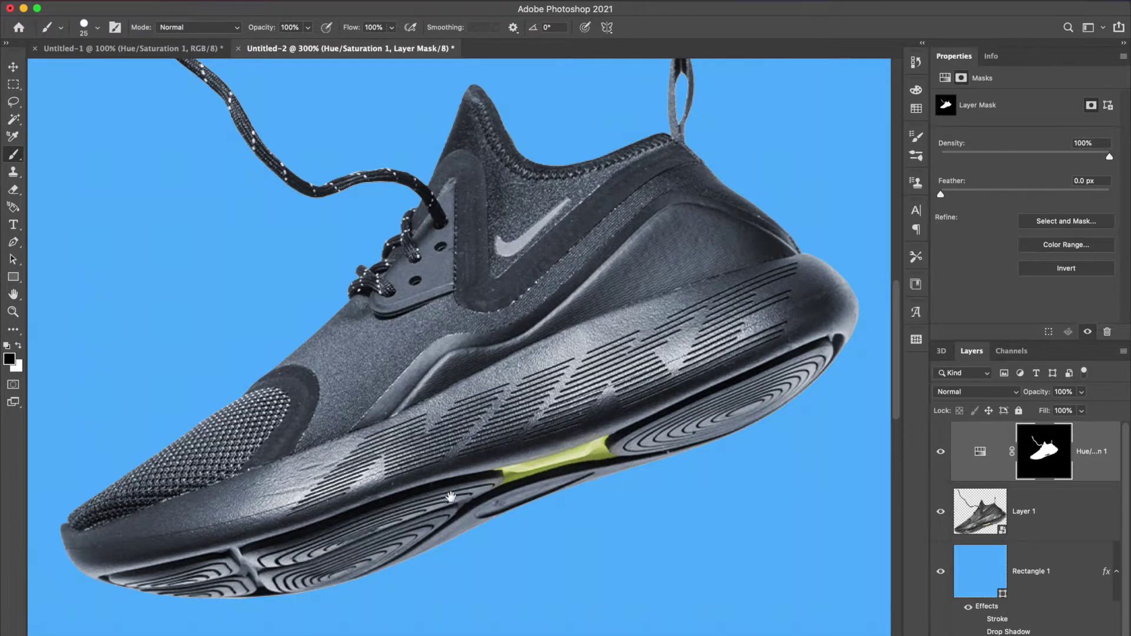
left_click_drag(391, 518, 533, 454)
left_click(377, 487)
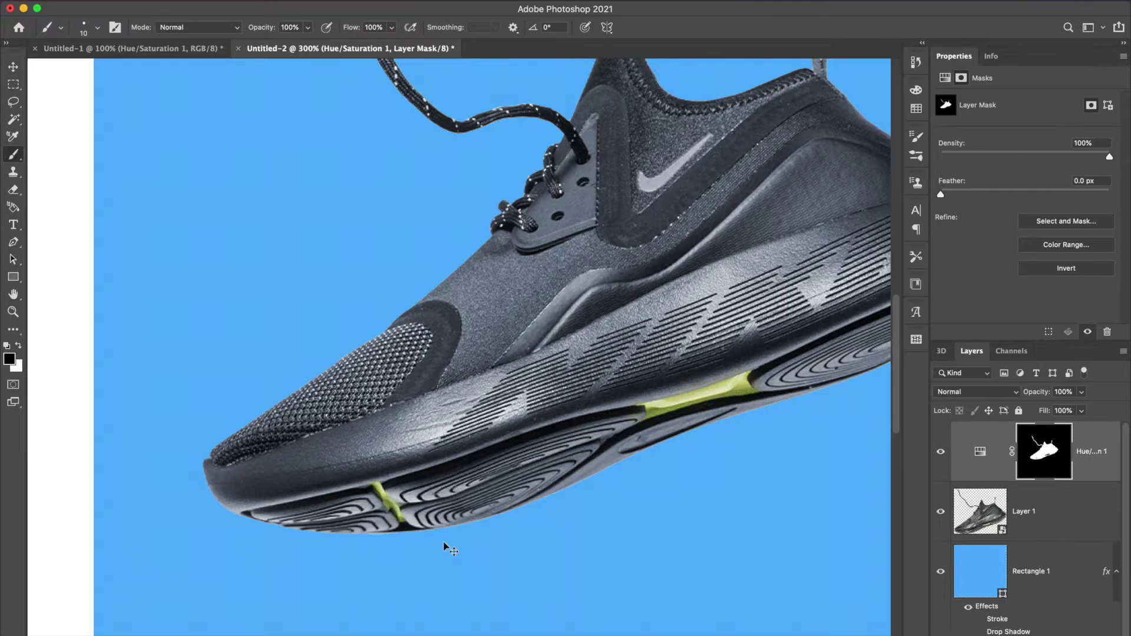
key("super+0")
key("v")
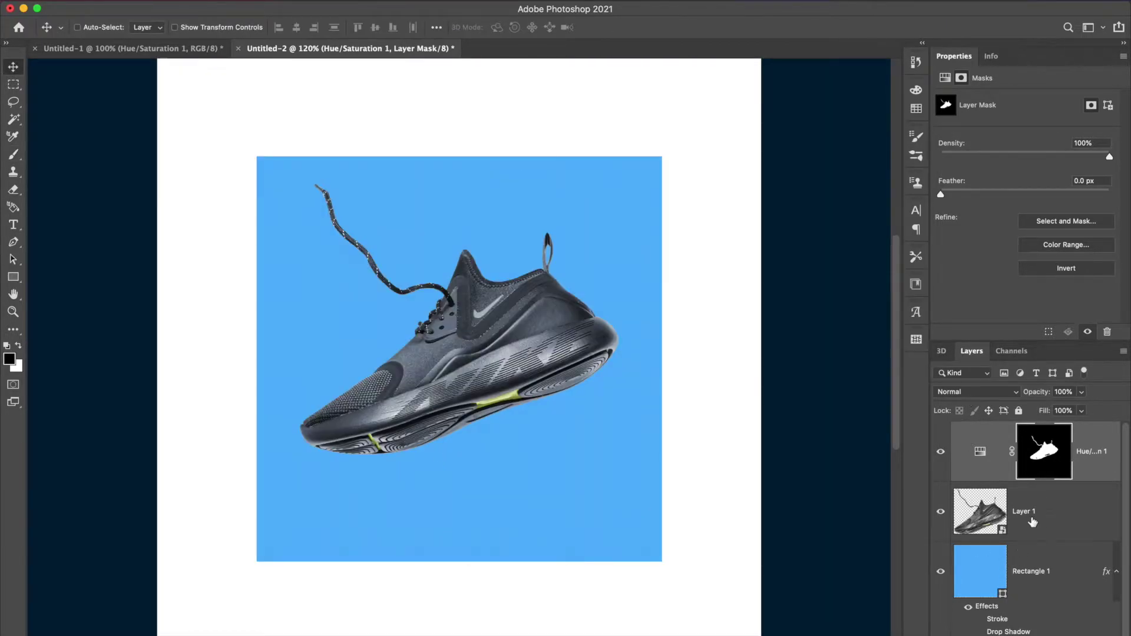
Copy the Photoshop 2021 and How 2 Design logos from for edit.psb into the Untitled-2 layout, just above the Rectangle 1 layer.
left_click(1031, 526)
left_click(1060, 575)
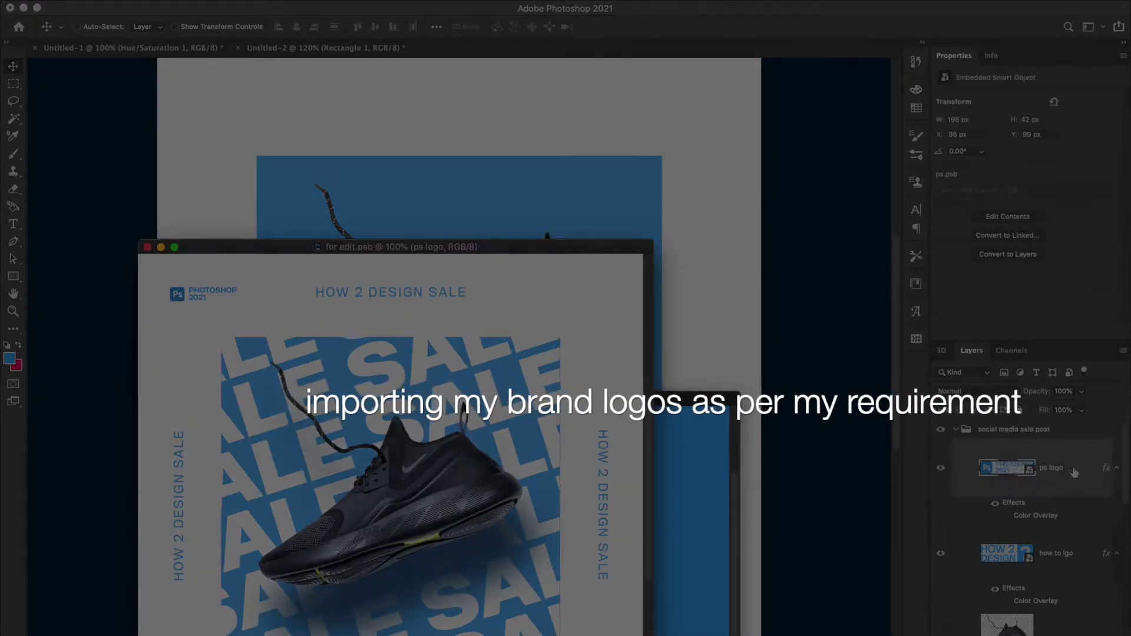
left_click_drag(1069, 468, 328, 95)
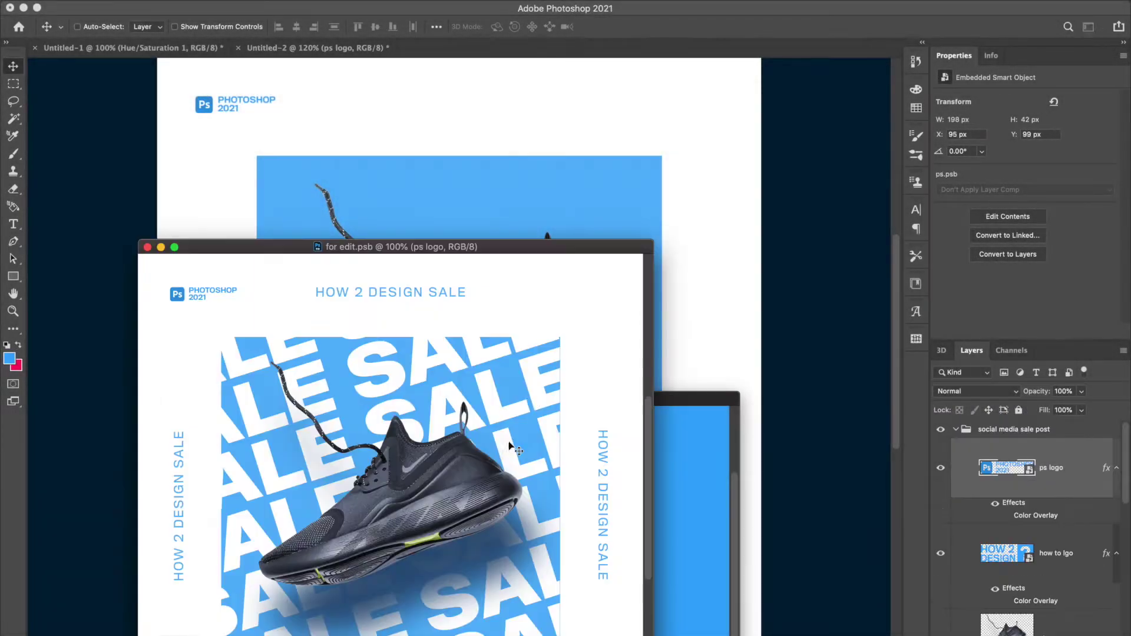
left_click_drag(1005, 553, 582, 185)
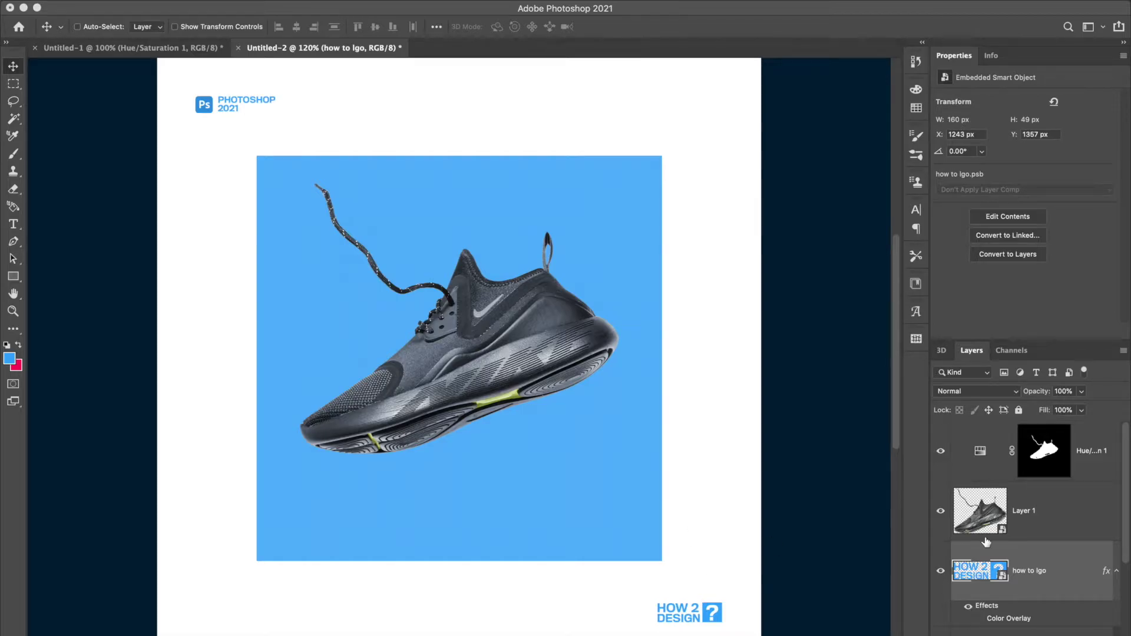
key("super+z")
key("super+z")
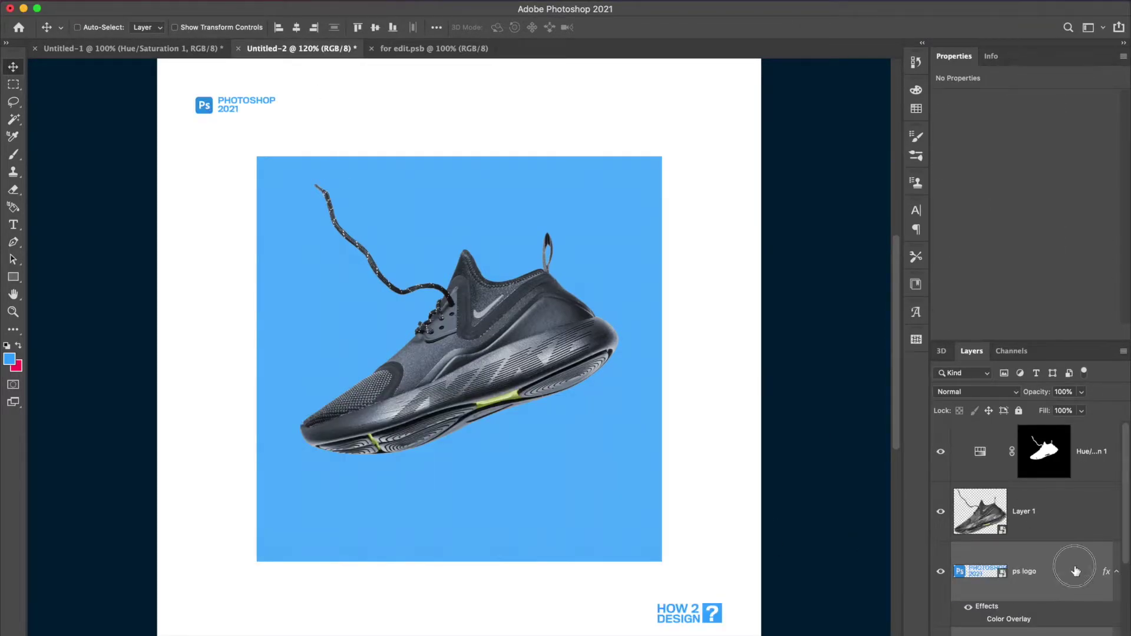
Show the rulers and place four guides along the outer edges of the two logos to mark the layout margins.
left_click(1077, 574)
key("super+minus")
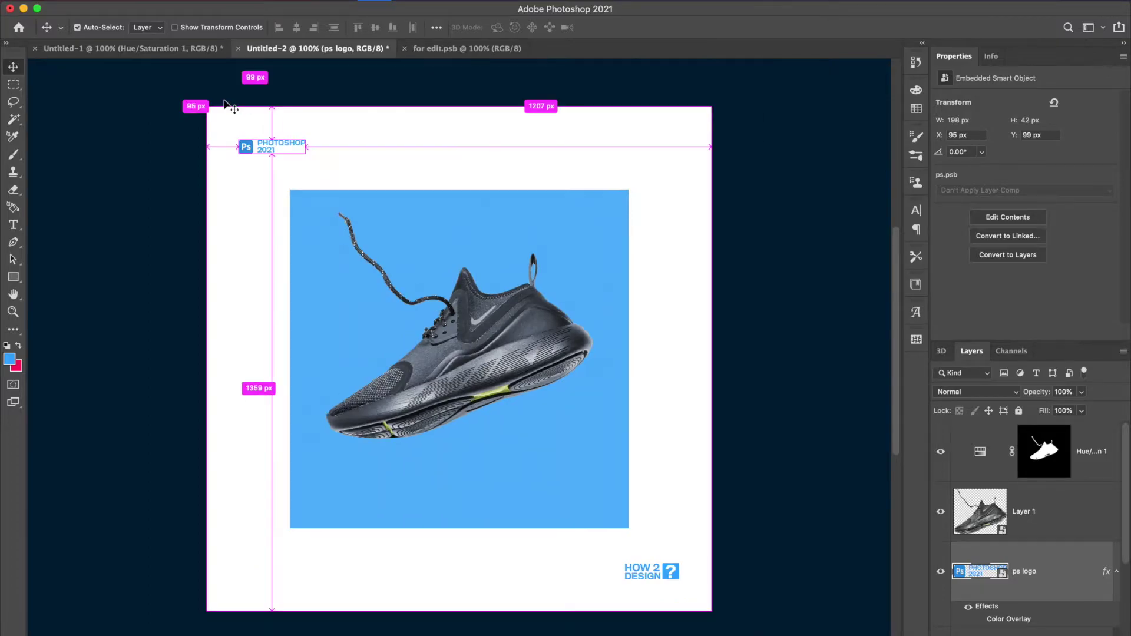
key("super+r")
left_click_drag(34, 277, 249, 249)
left_click_drag(254, 128, 245, 119)
left_click_drag(304, 66, 296, 146)
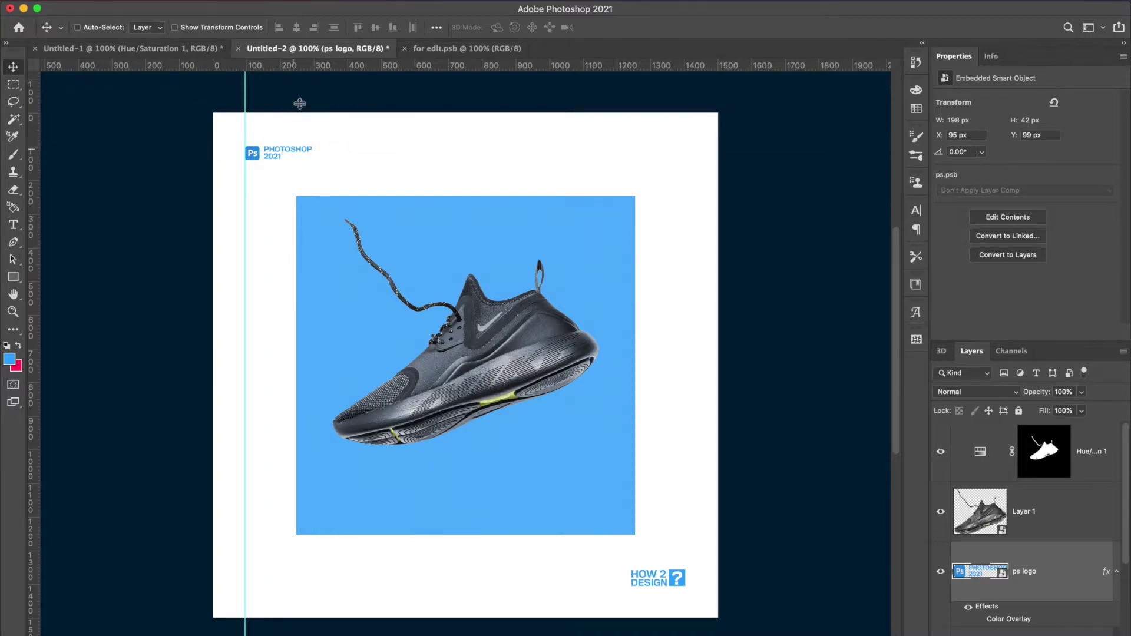
left_click_drag(536, 552, 532, 586)
left_click_drag(34, 459, 686, 549)
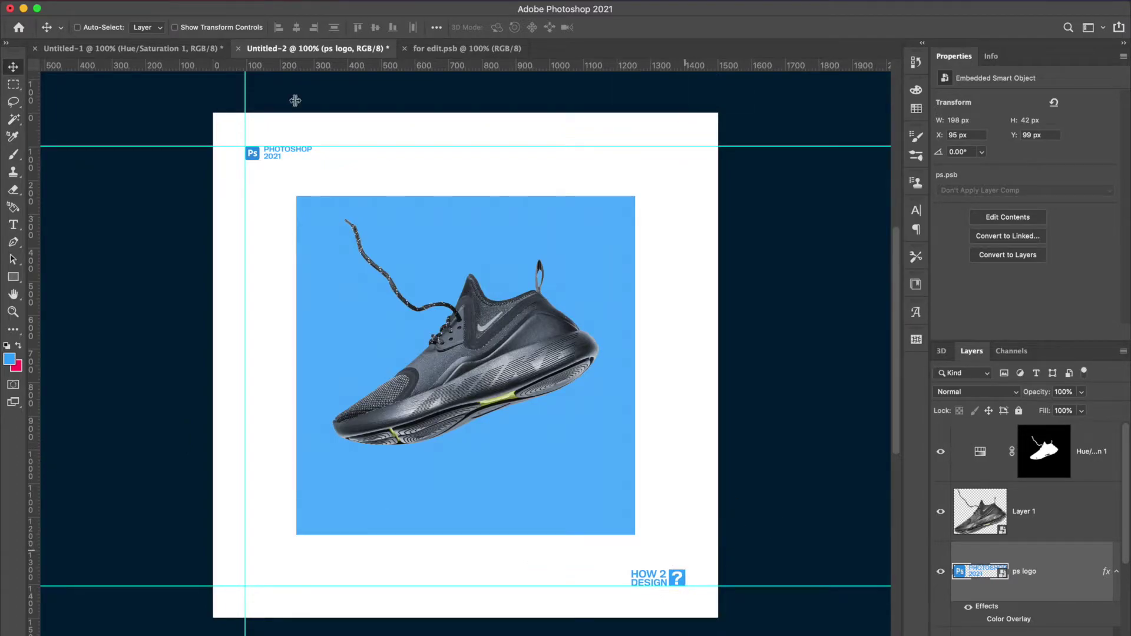
key("m")
mouse_move(187, 97)
left_mouse_down()
mouse_move(245, 158)
mouse_move(675, 509)
mouse_move(711, 596)
mouse_move(701, 602)
left_mouse_up()
key("v")
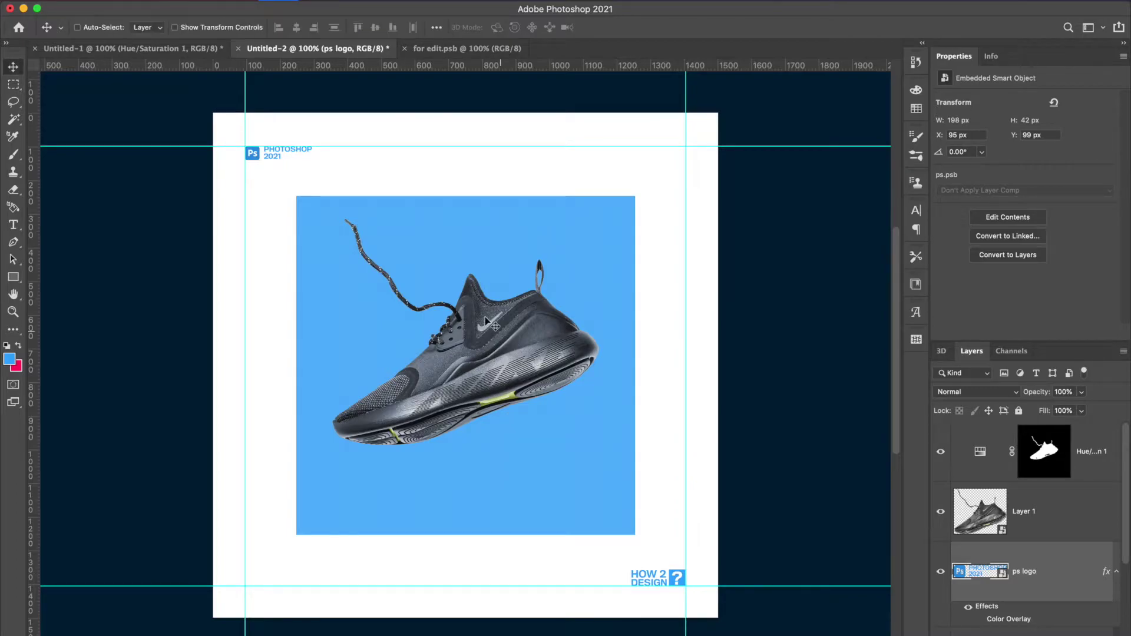
Try to add a white bold "How to Design" text line above the blue square and enlarge it.
key("t")
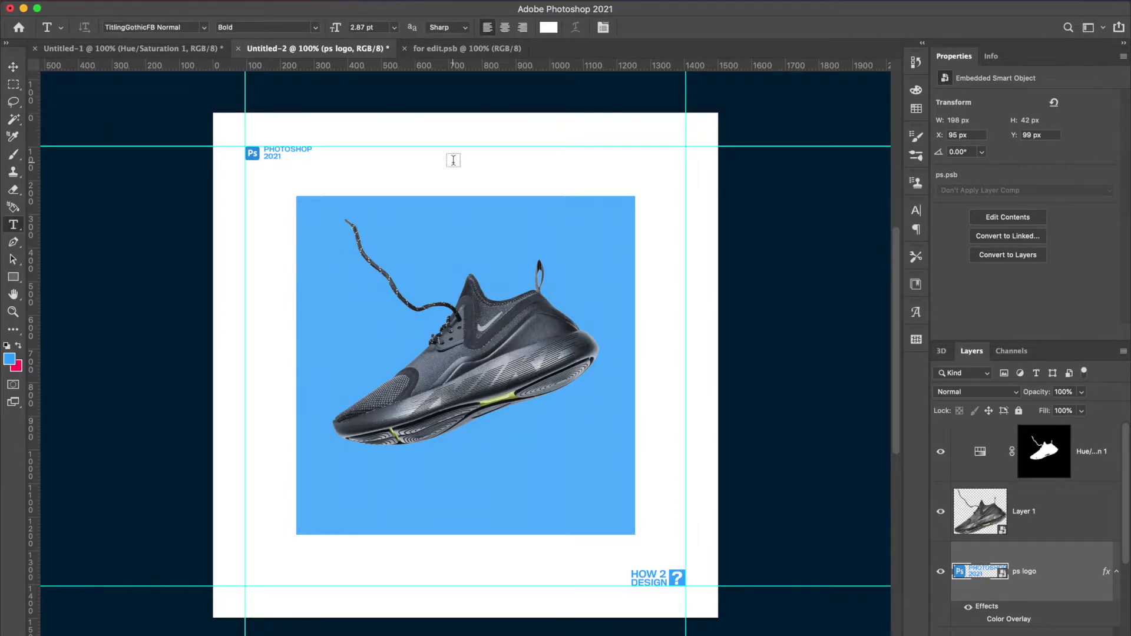
left_click(419, 163)
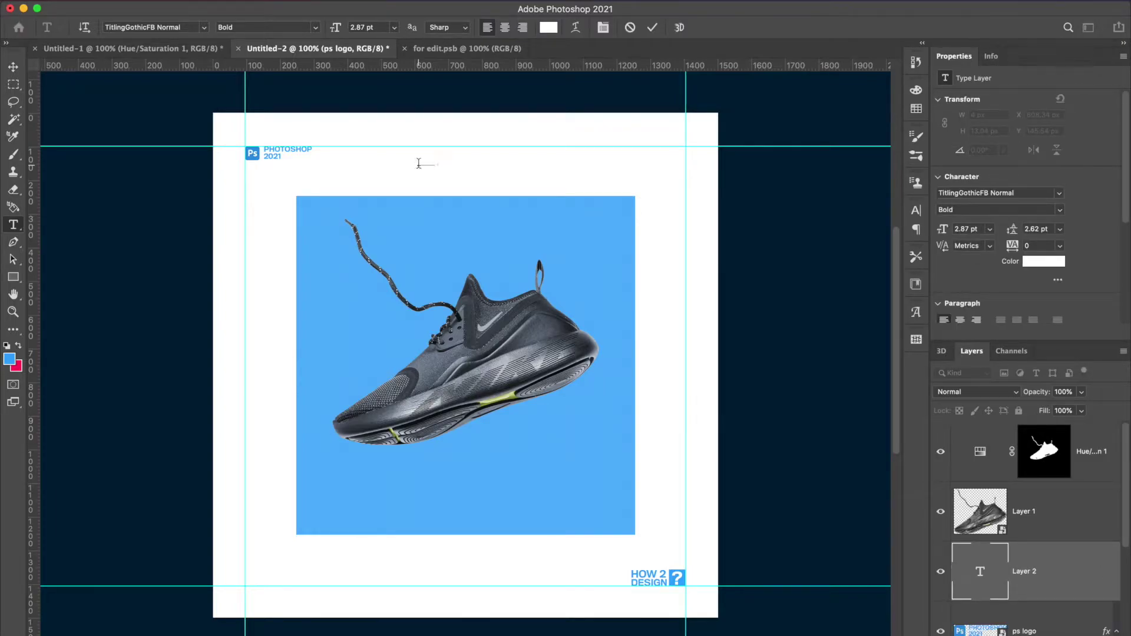
key("super+Return")
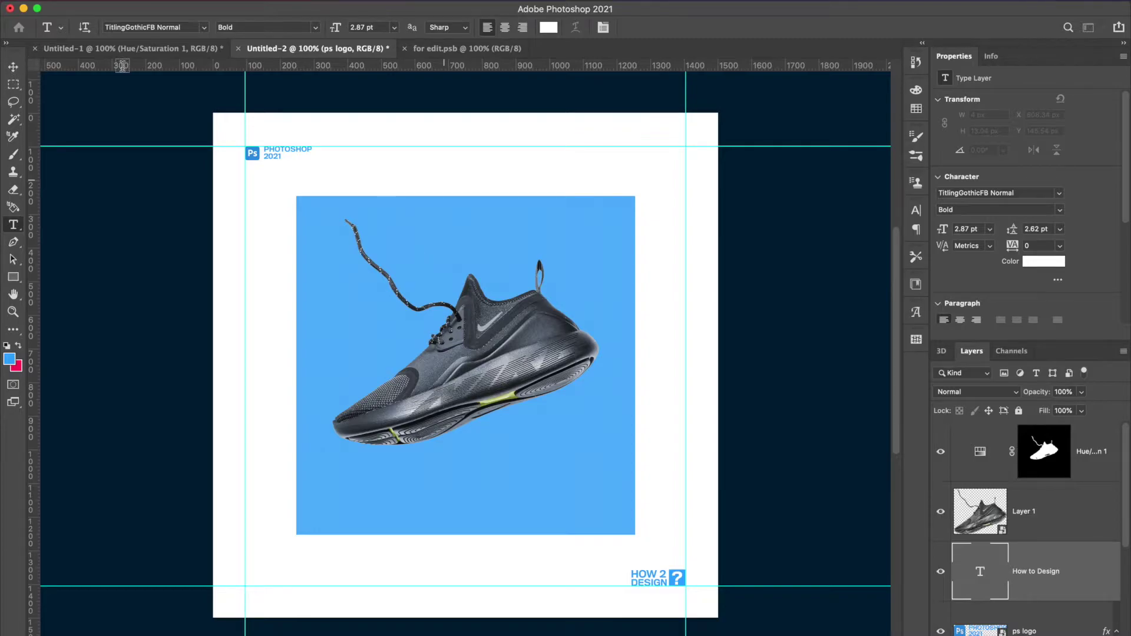
key("v")
key("super+t")
left_click_drag(439, 162, 513, 132)
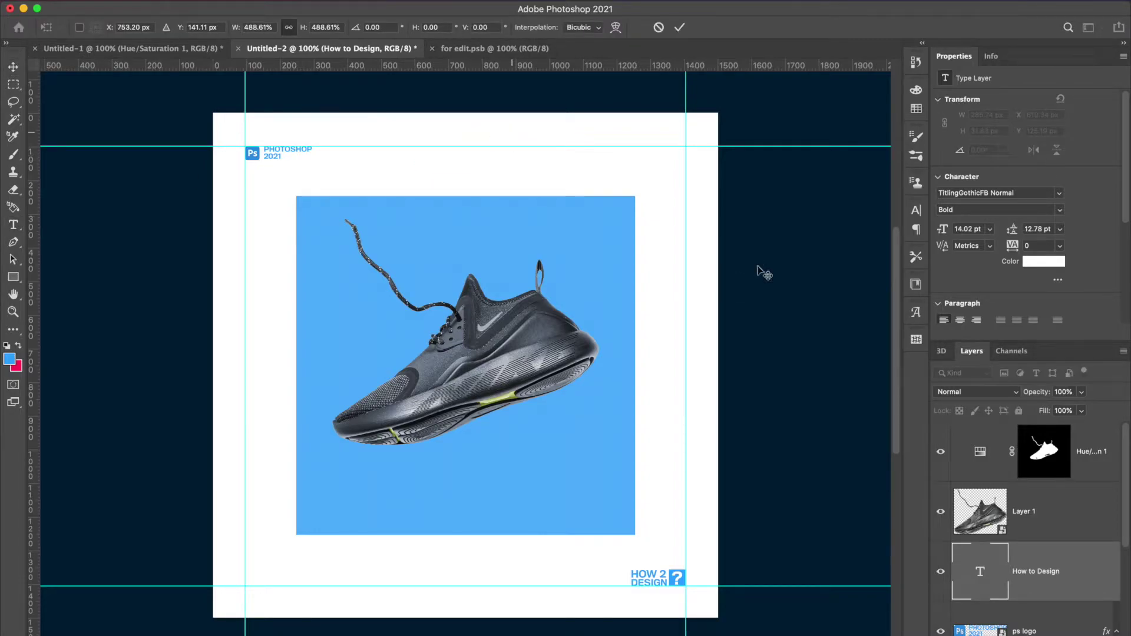
key("Return")
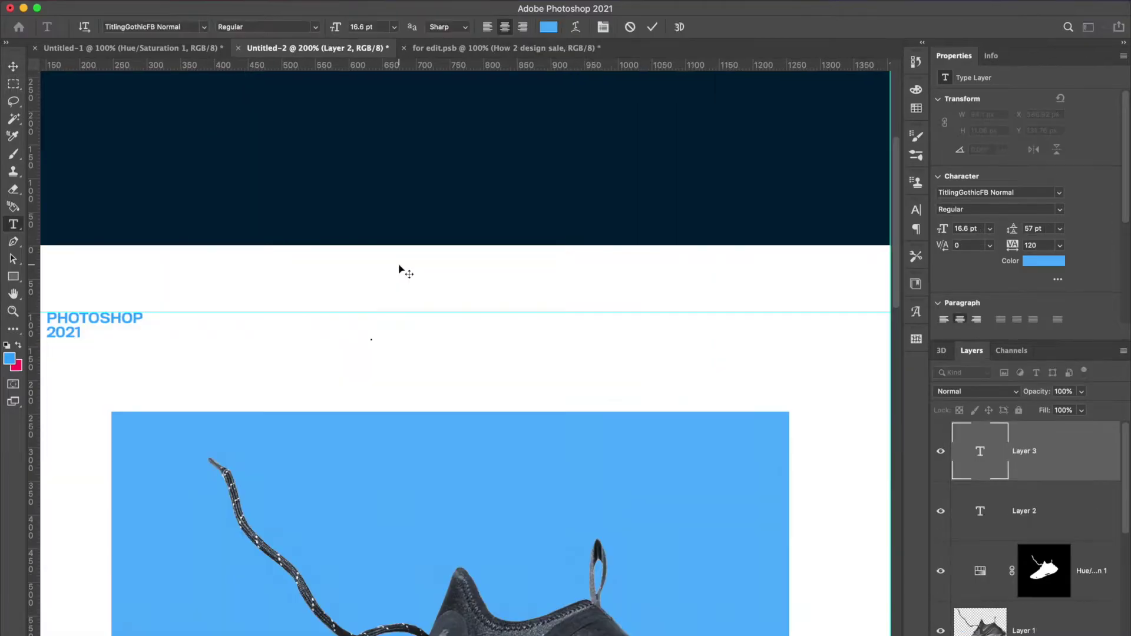
Enter "how 2 design" as a blue heading above the blue square and center it horizontally on the canvas.
type("HOW 2 design")
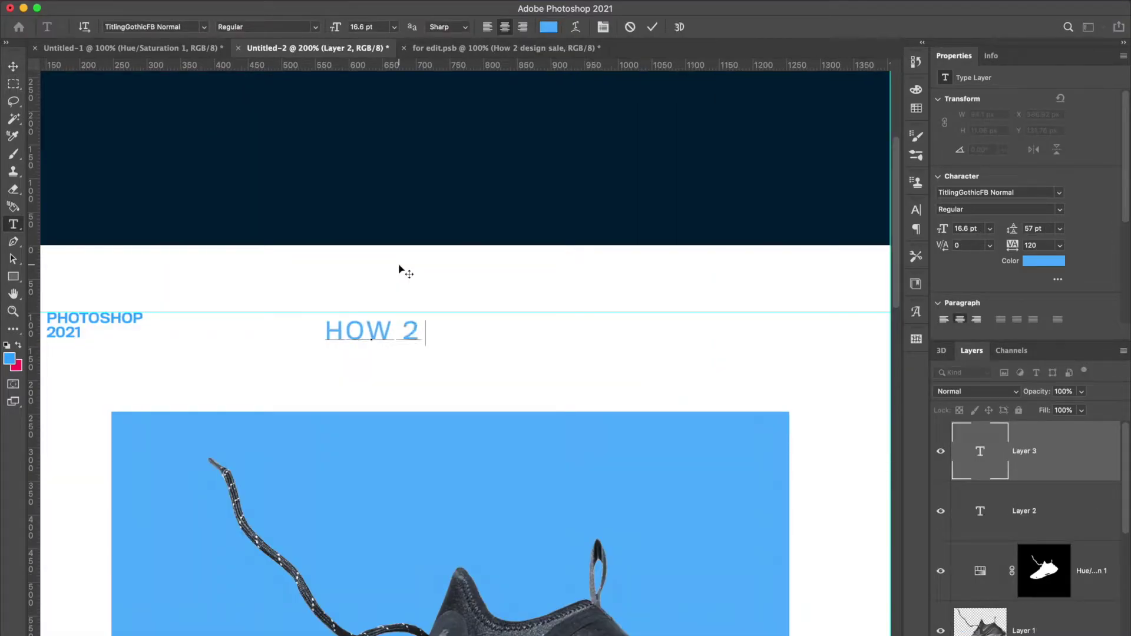
key("super+Return")
key("v")
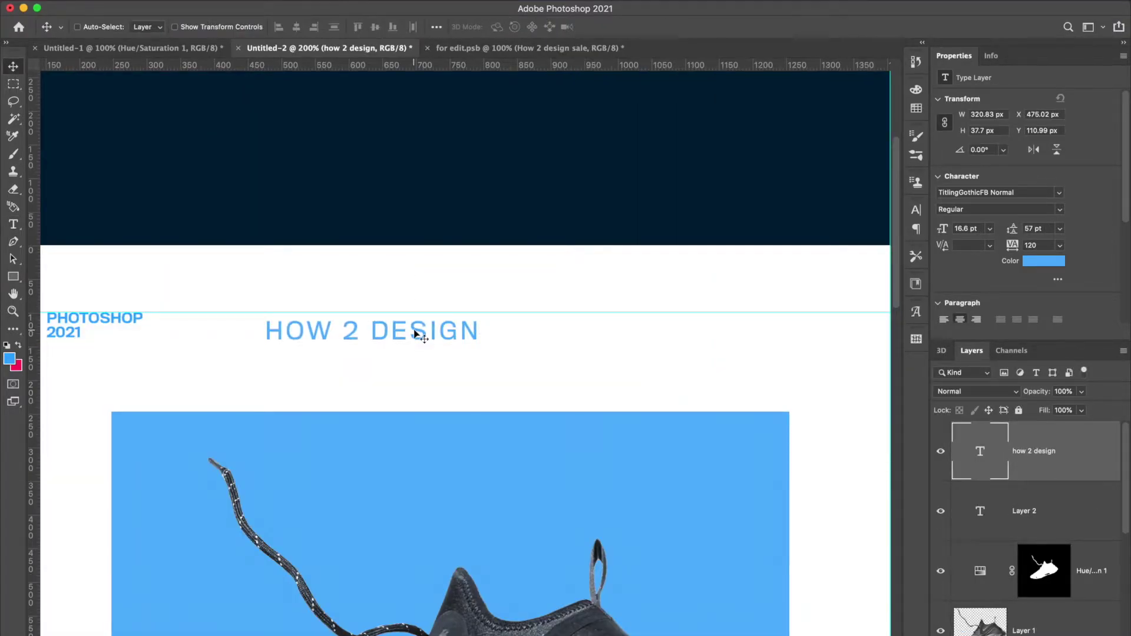
key("super+0")
key("super+a")
left_click(296, 27)
left_click_drag(470, 123, 470, 119)
Duplicate the HOW 2 DESIGN heading below the blue square and delete the empty text layer Layer 2.
key("super+1")
left_click_drag(496, 152, 538, 582)
key("super+d")
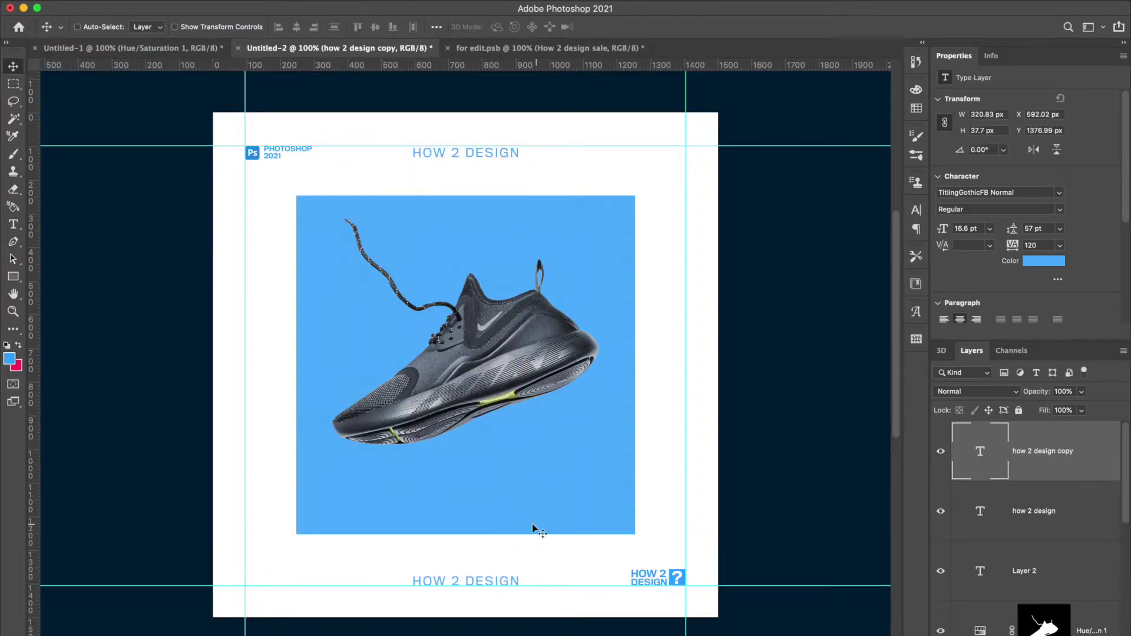
left_click(1034, 517, "shift")
left_click(1019, 566)
key("Delete")
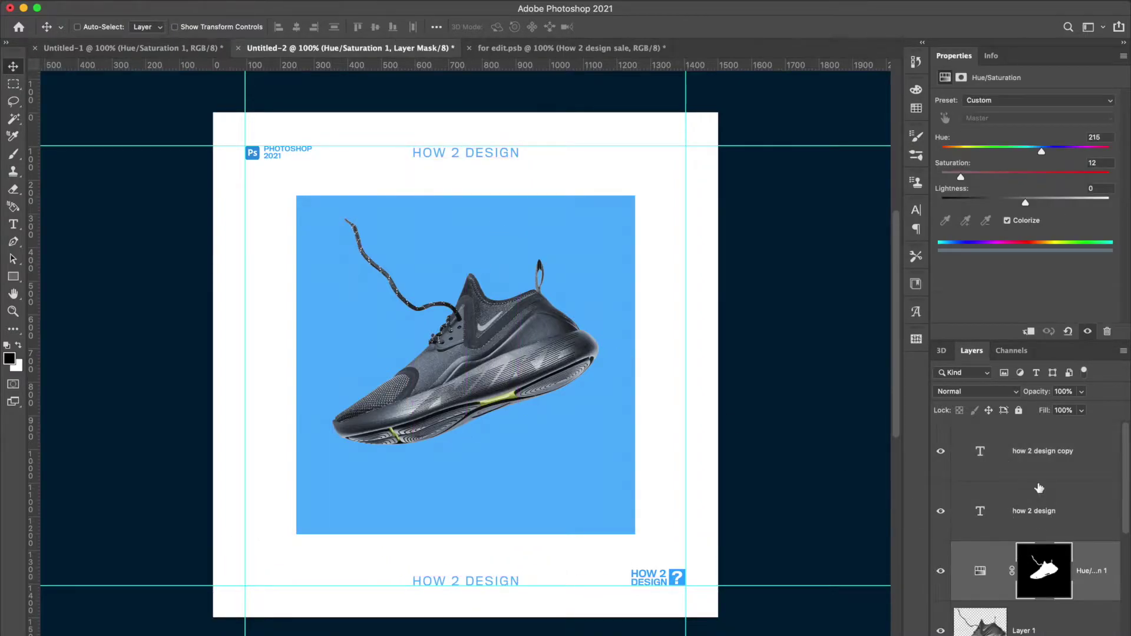
Duplicate both HOW 2 DESIGN lines together and rotate the copies -90° so they run along the layout's side margins.
left_click(1037, 508)
left_click(1023, 454, "shift")
key("super+t")
key("Return")
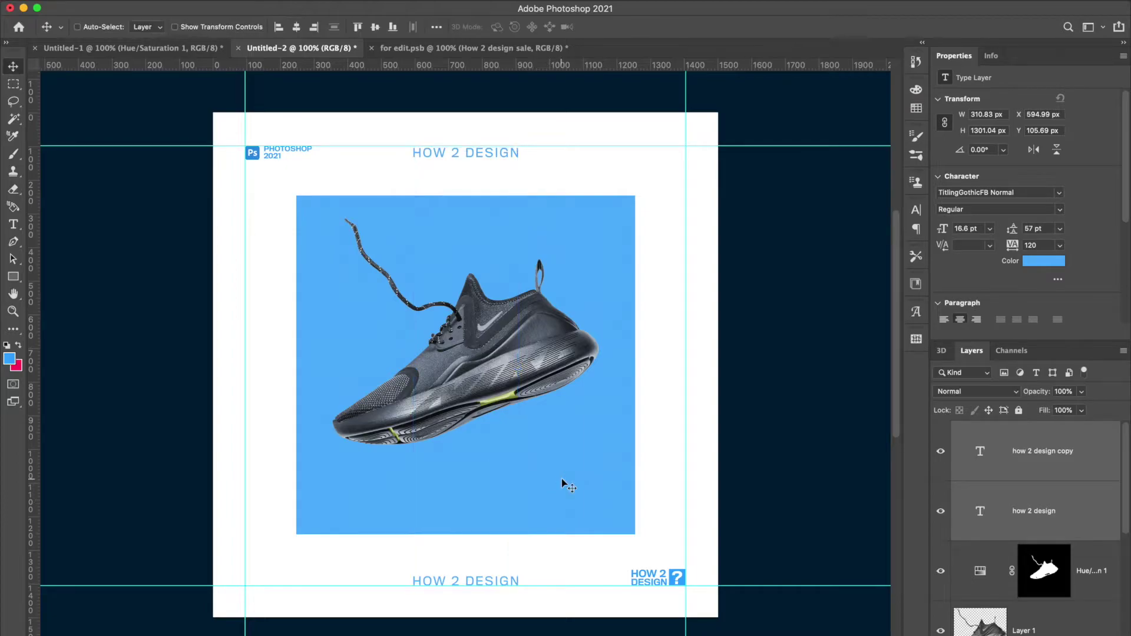
key("super+j")
key("super+t")
left_click_drag(576, 536, 687, 260)
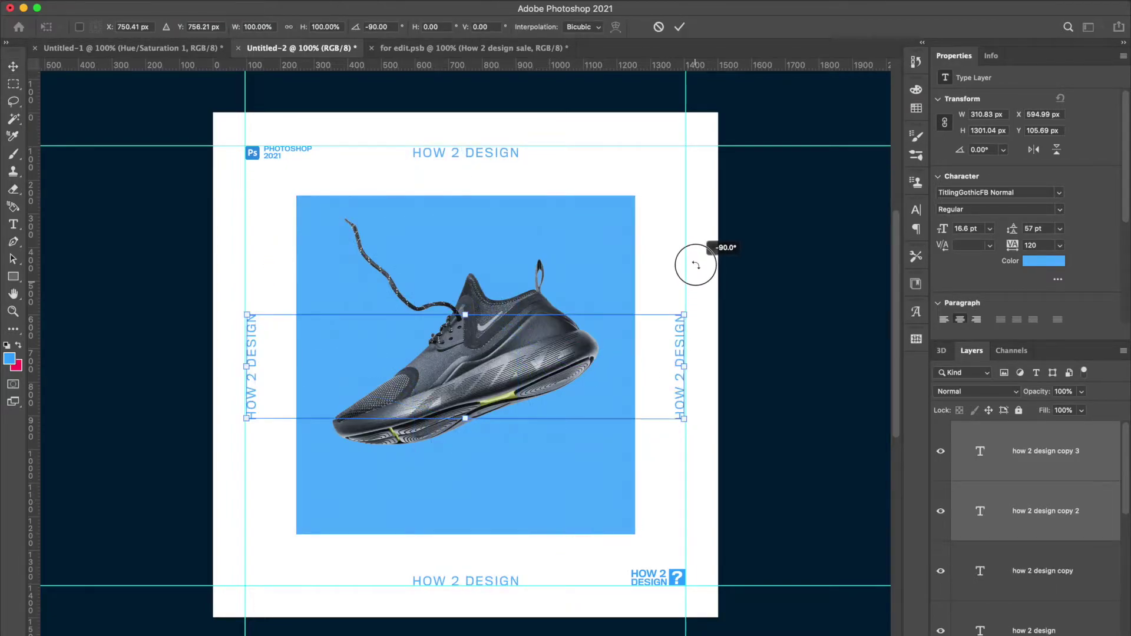
key("Return")
Replace the vertical text in the layout's left margin with "Social Media Sale Post".
key("y")
key("t")
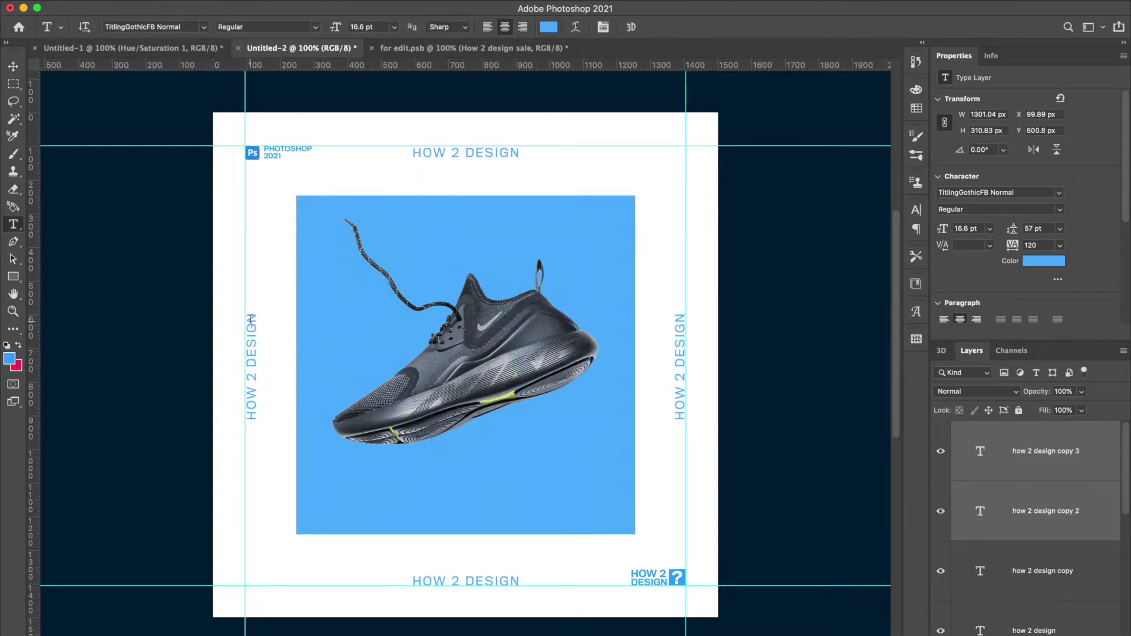
left_click(252, 320)
key("super+a")
type("social media sale")
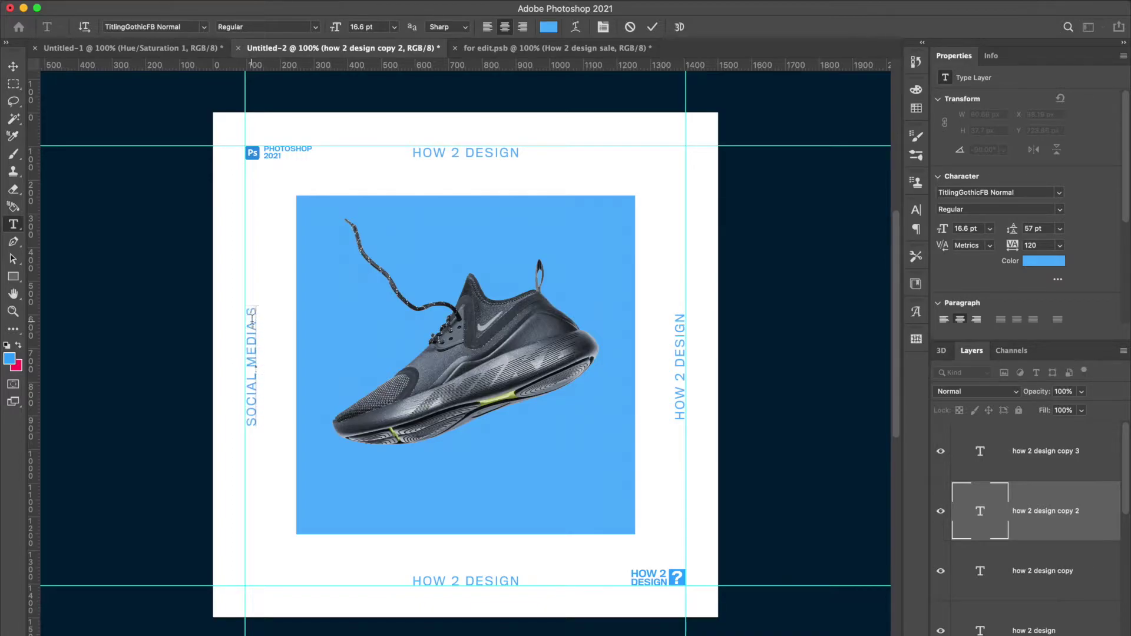
type(" Post")
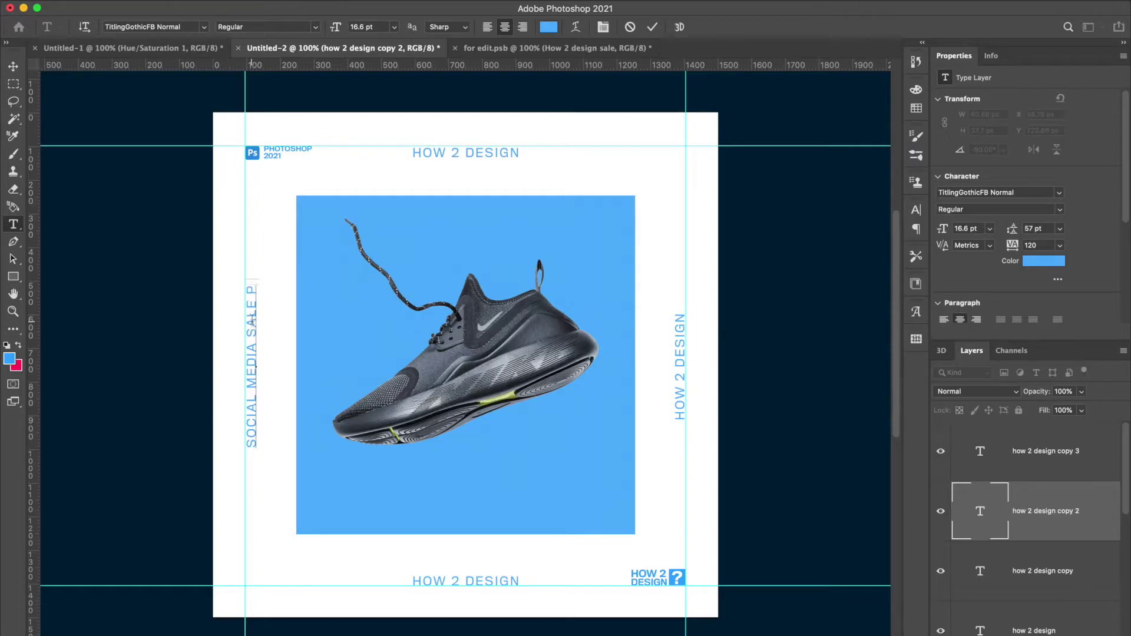
key("ctrl+a")
key("ctrl+Return")
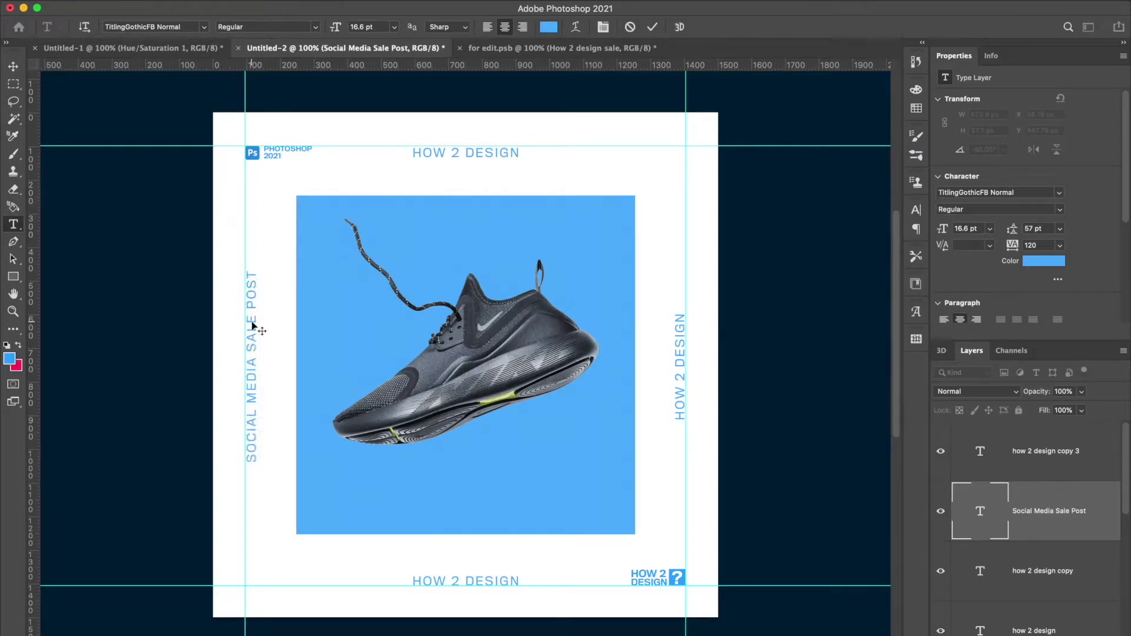
Replace the right margin's vertical text with "Social Media Sale Post" and rotate it 180° to read downward.
left_click(680, 331)
key("ctrl+a")
type("Social Media Sale Post")
key("ctrl+a")
key("ctrl+Return")
key("v")
key("ctrl+t")
left_click_drag(705, 240, 669, 454)
key("Return")
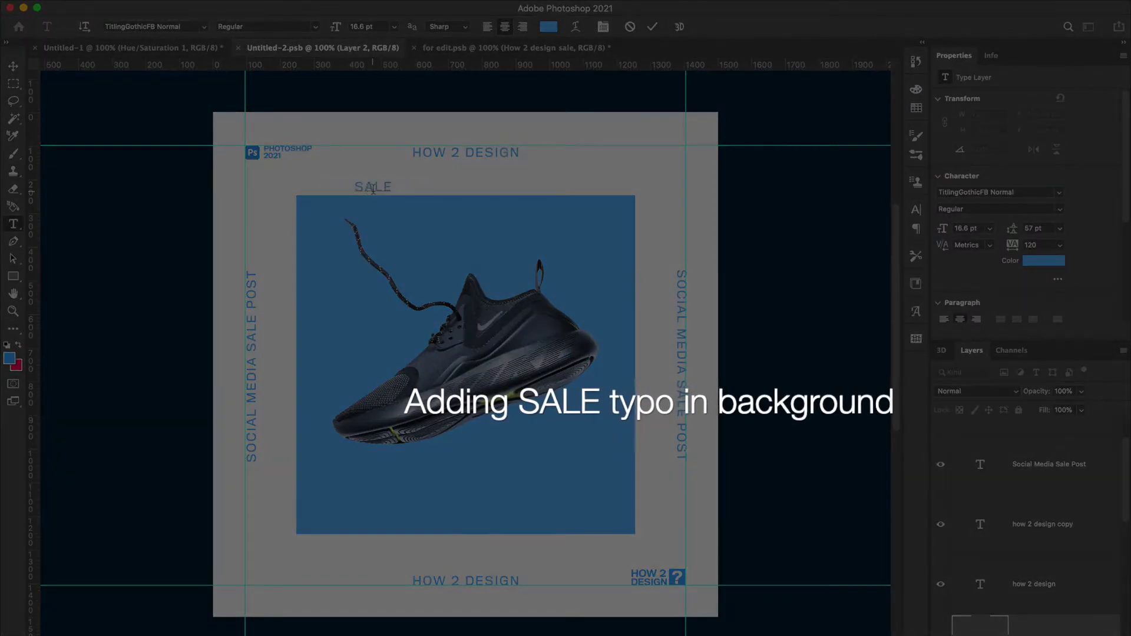
Enter "Sale Sale Sale" at the blue square's upper edge, set it to Bold and color it white.
type("SALE SALE")
key("ctrl+a")
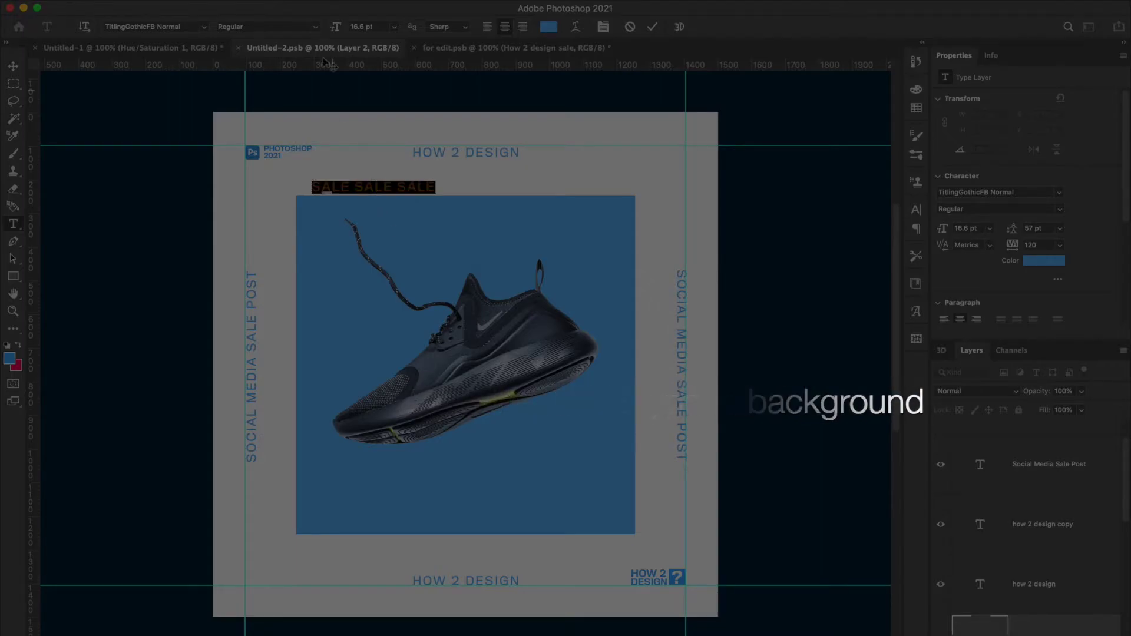
left_click(265, 27)
left_click(285, 63)
left_click(13, 66)
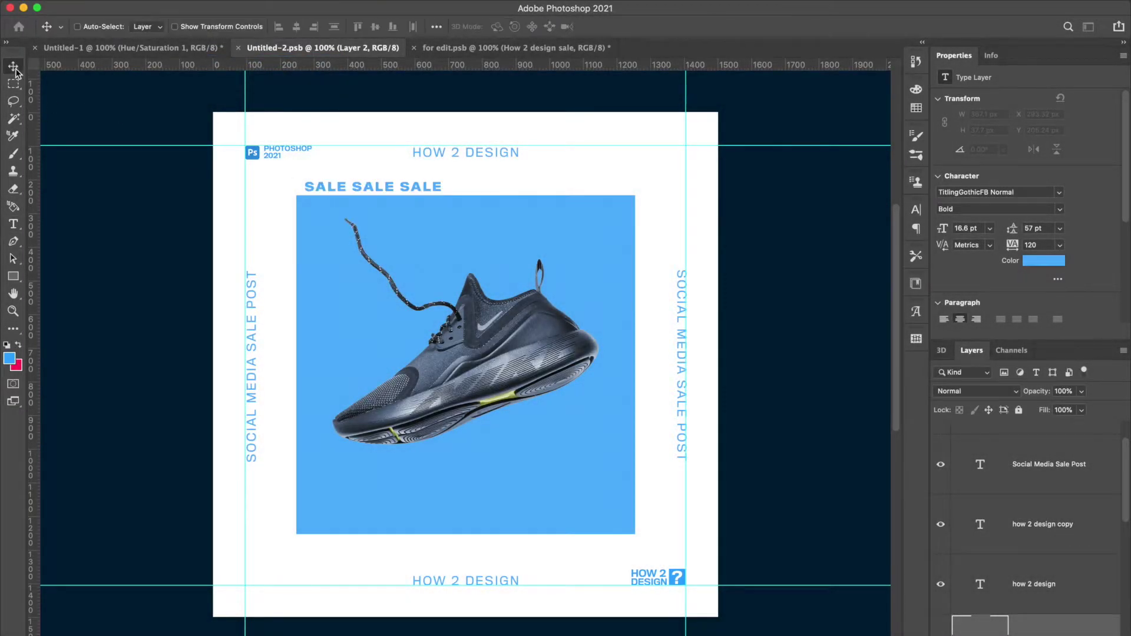
key("alt+BackSpace")
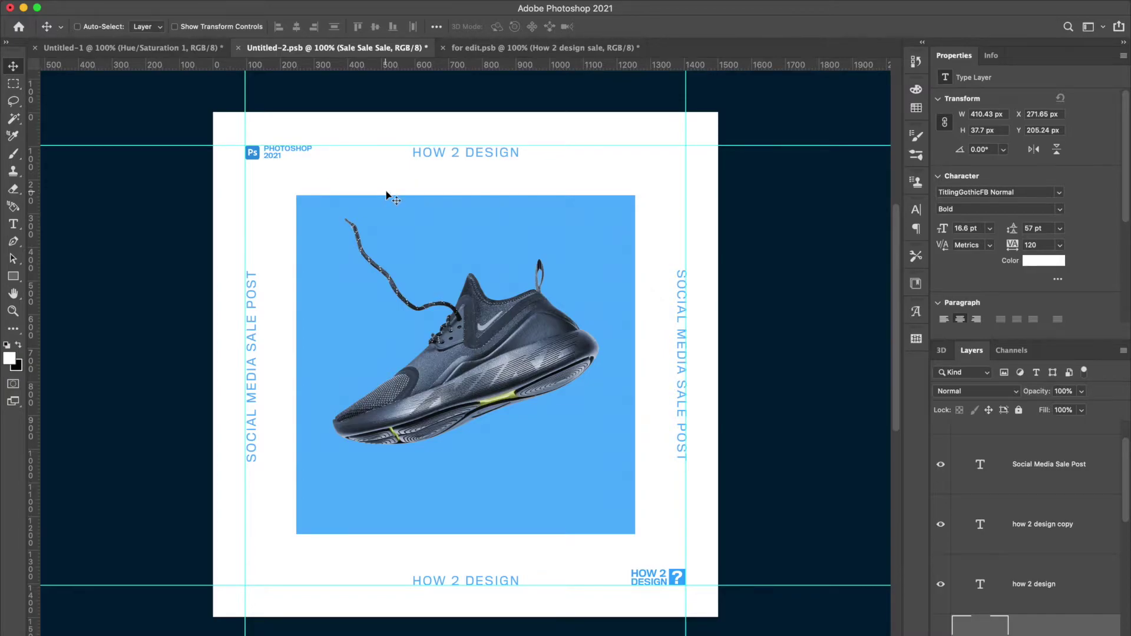
Enlarge the white SALE text to about 481% and place it across the upper part of the blue square.
key("super+t")
left_click_drag(372, 194, 452, 225)
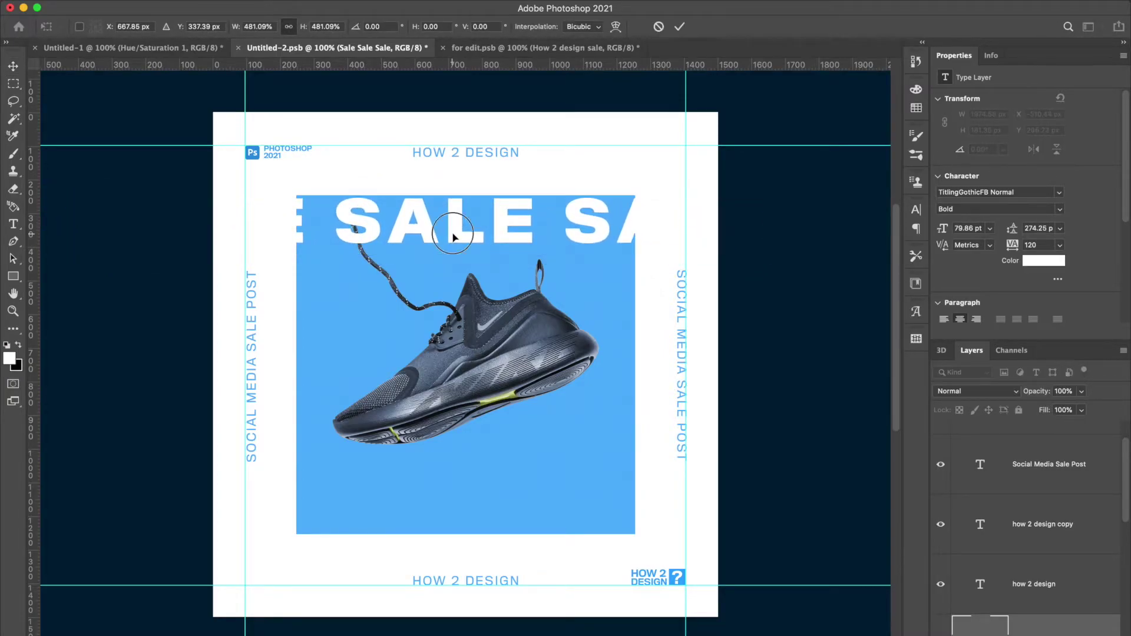
key("Return")
Set the tracking of the whole SALE text line to 0.
key("t")
left_click(449, 226)
key("super+a")
key("super+t")
left_click(893, 262)
left_click(876, 340)
left_click(534, 221)
key("super+Return")
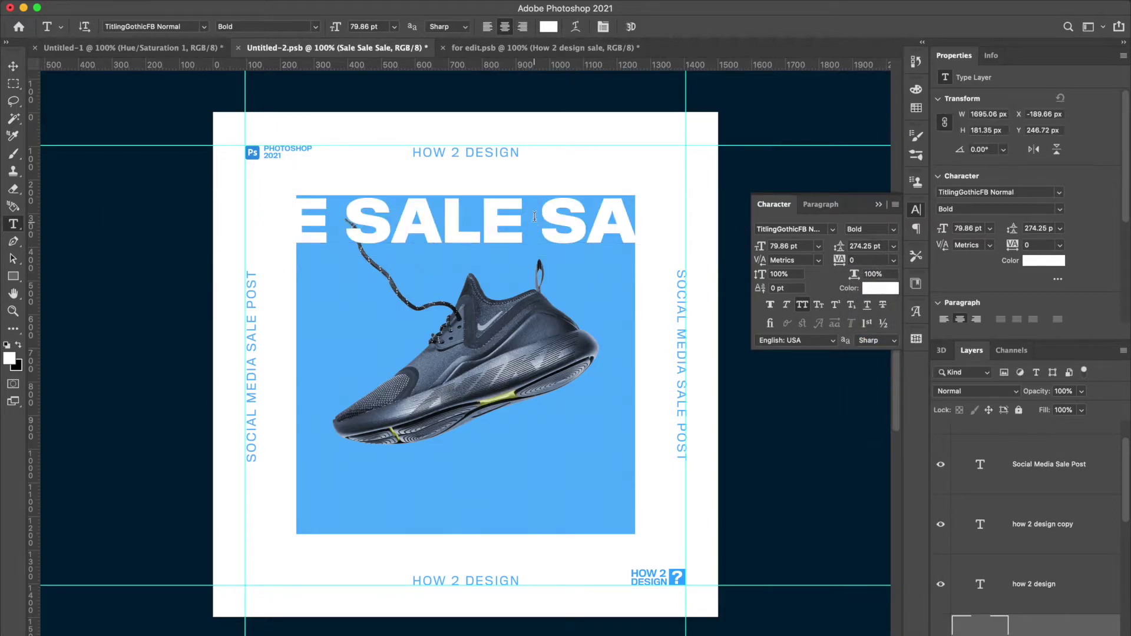
Copy the SALE text and paste it as a second line in the same text block.
left_click(13, 66)
double_click(428, 227)
left_click(589, 224)
key("super+a")
key("super+c")
left_click(589, 224)
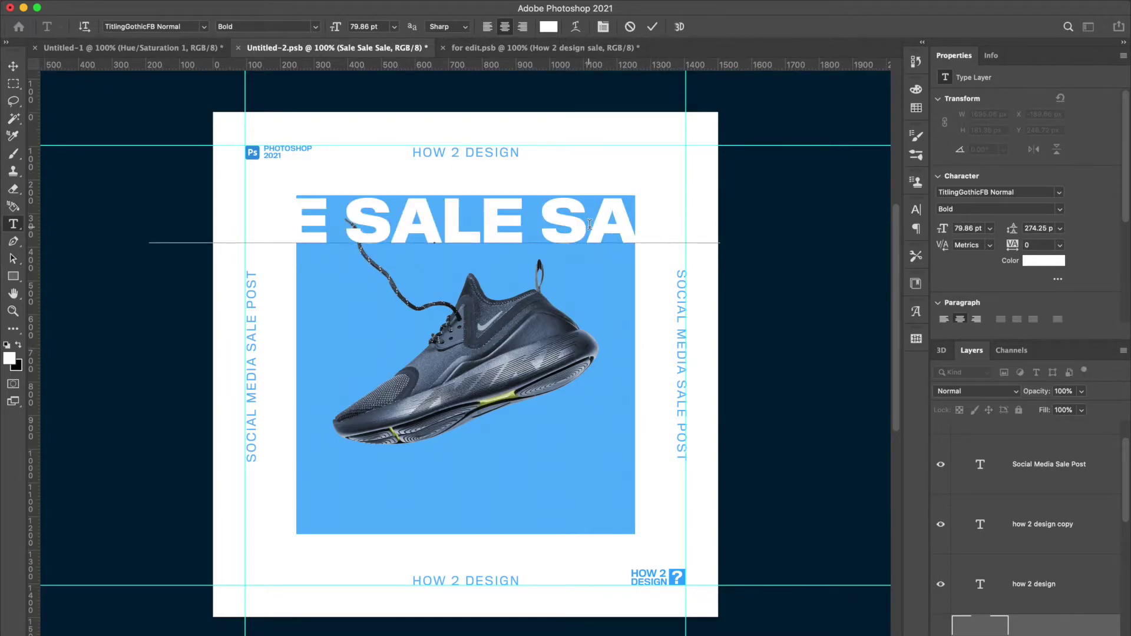
key("Return")
key("super+v")
Set the leading of both SALE lines to Auto.
key("super+a")
key("super+t")
left_click(893, 247)
left_click(872, 257)
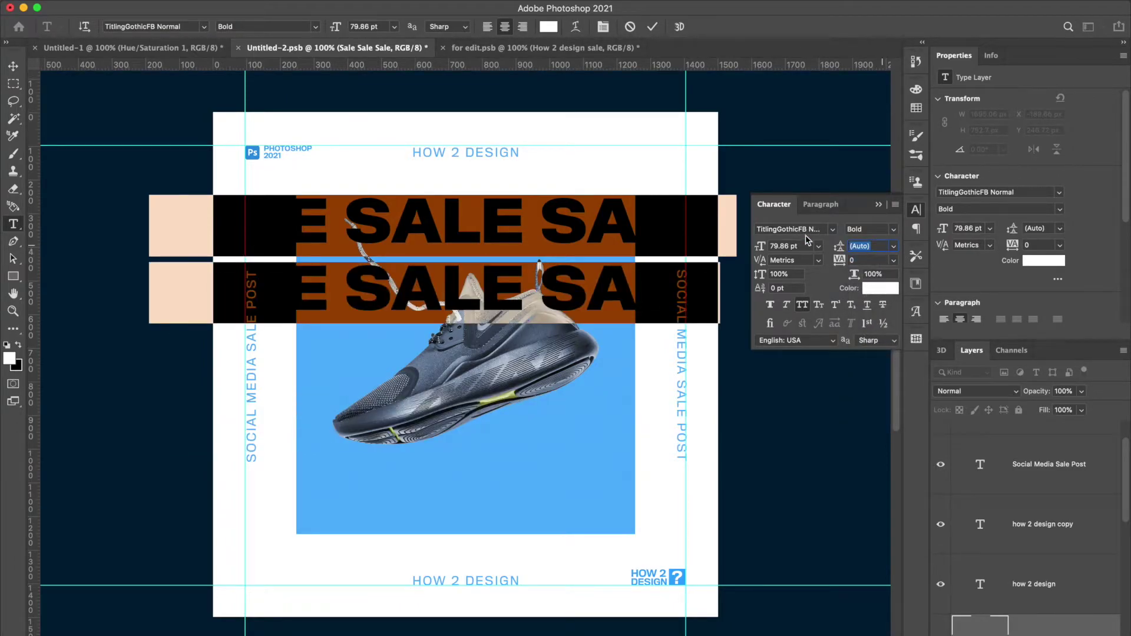
Set the leading of the two SALE text lines to 72 pt.
type("8")
key("Return")
left_click_drag(826, 252, 821, 252)
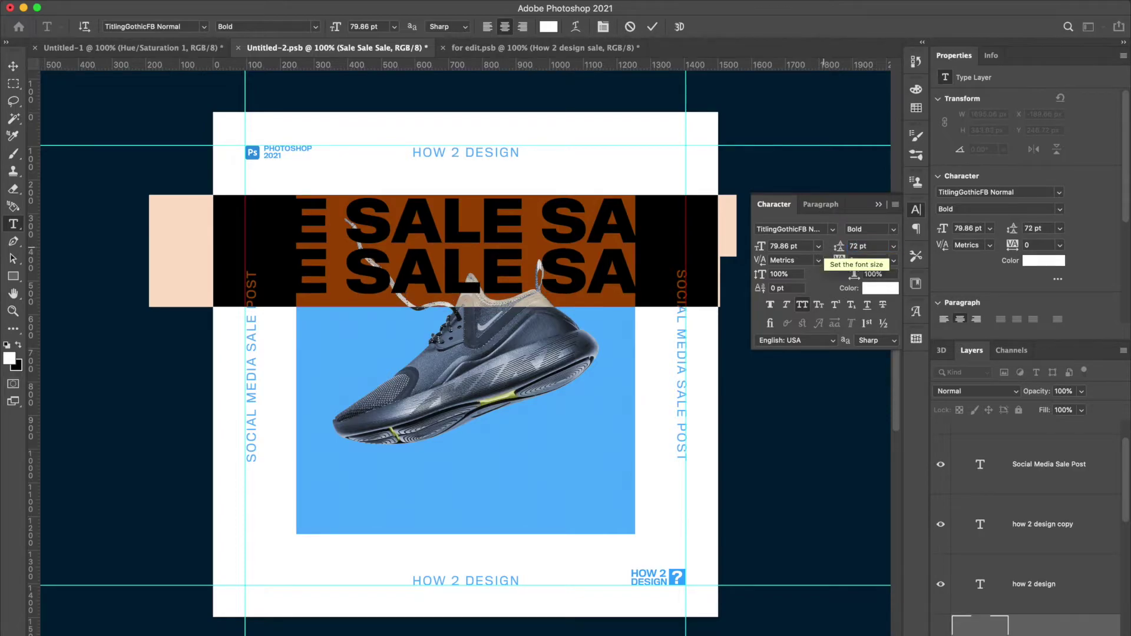
Add further "Sale Sale Sale" lines below the existing two in the same text block.
left_click(562, 262)
key("super+Return")
left_click(557, 267)
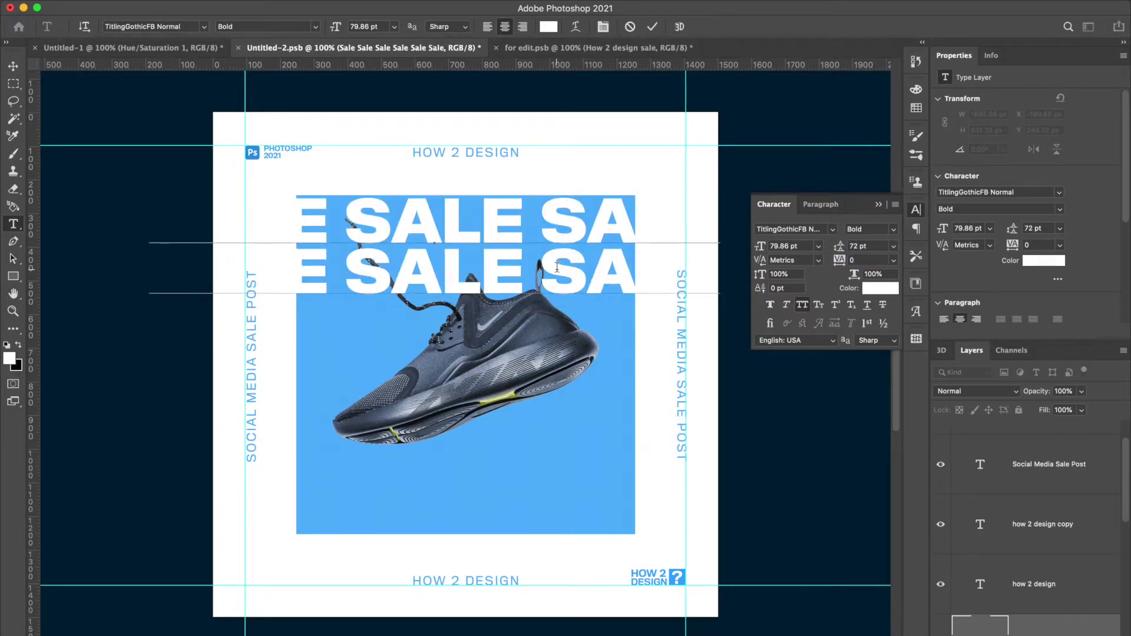
type("Sale Sale Sale")
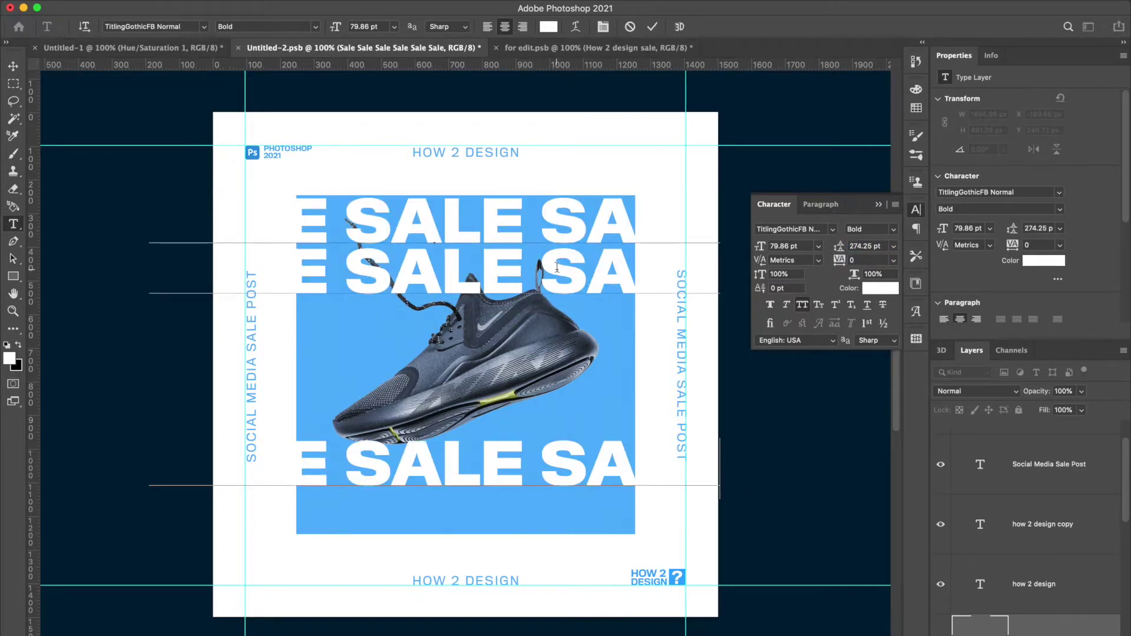
Select the entire SALE text block and set its leading uniformly to 73 pt, resetting it to Auto first.
key("super+a")
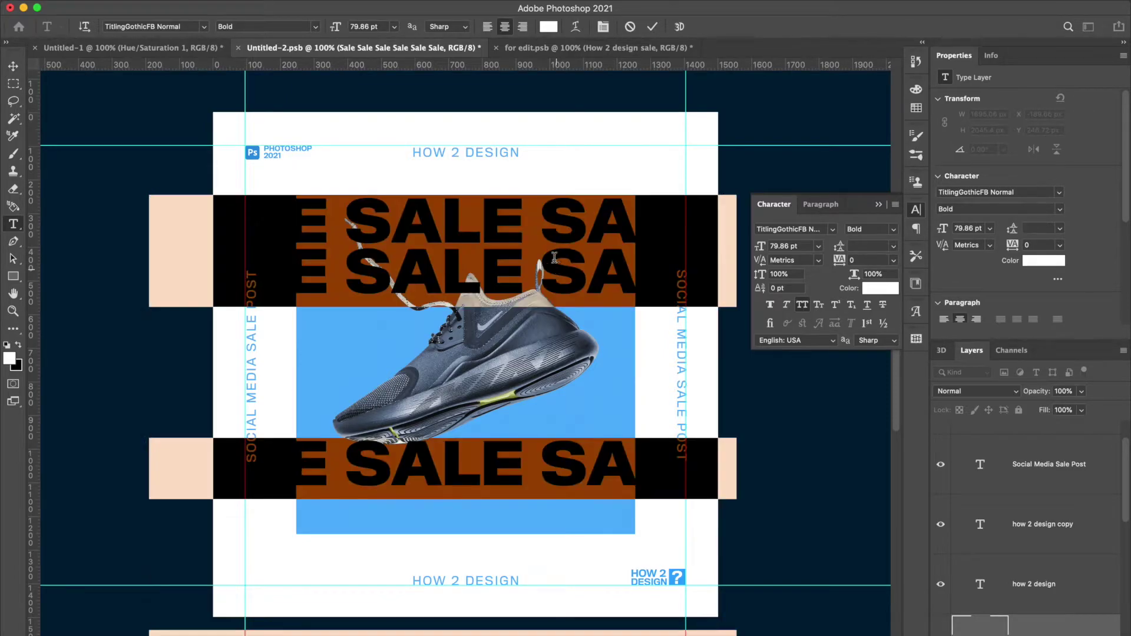
left_click(893, 246)
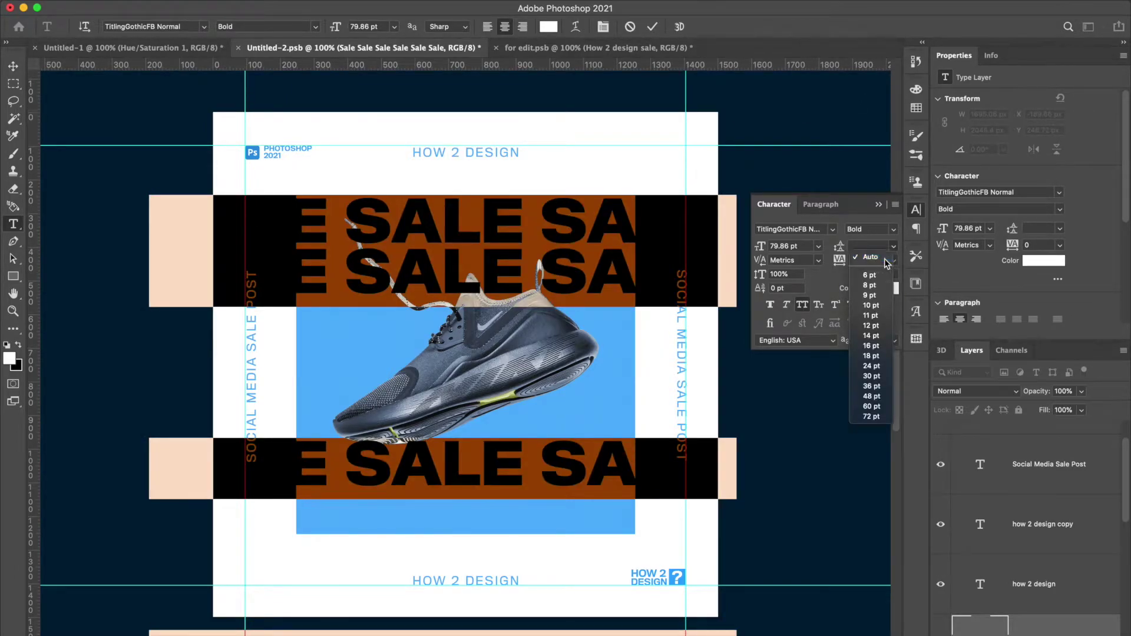
left_click(885, 259)
left_click_drag(875, 245, 820, 246)
type("73")
key("Return")
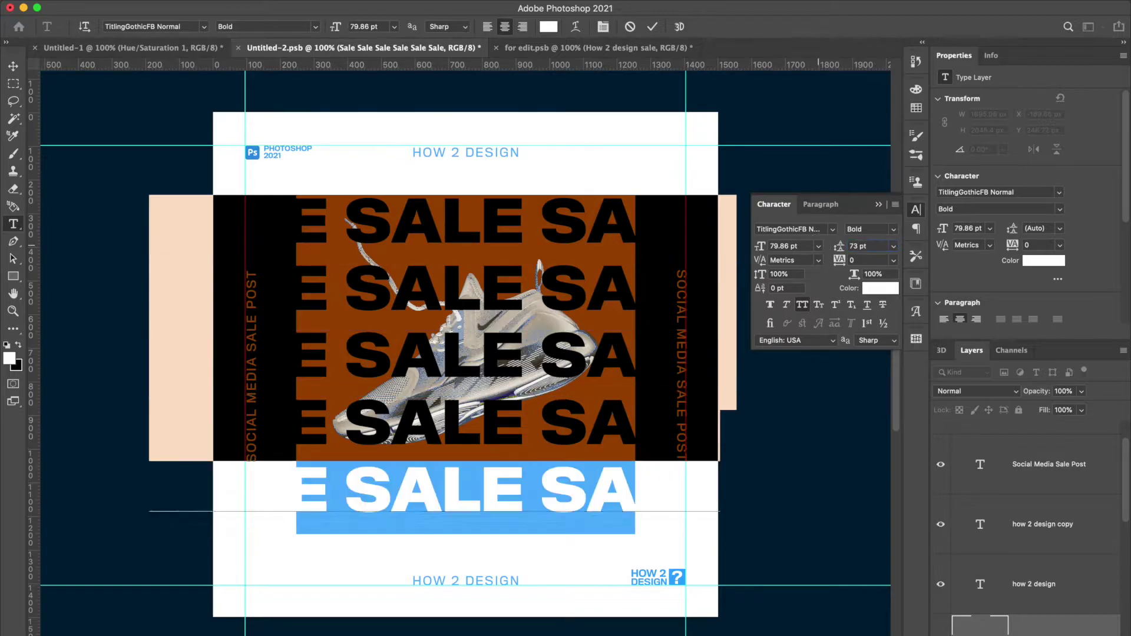
Append more SALE lines until the text fills the blue square, and give the enlarged block 73 pt leading.
left_click(586, 428)
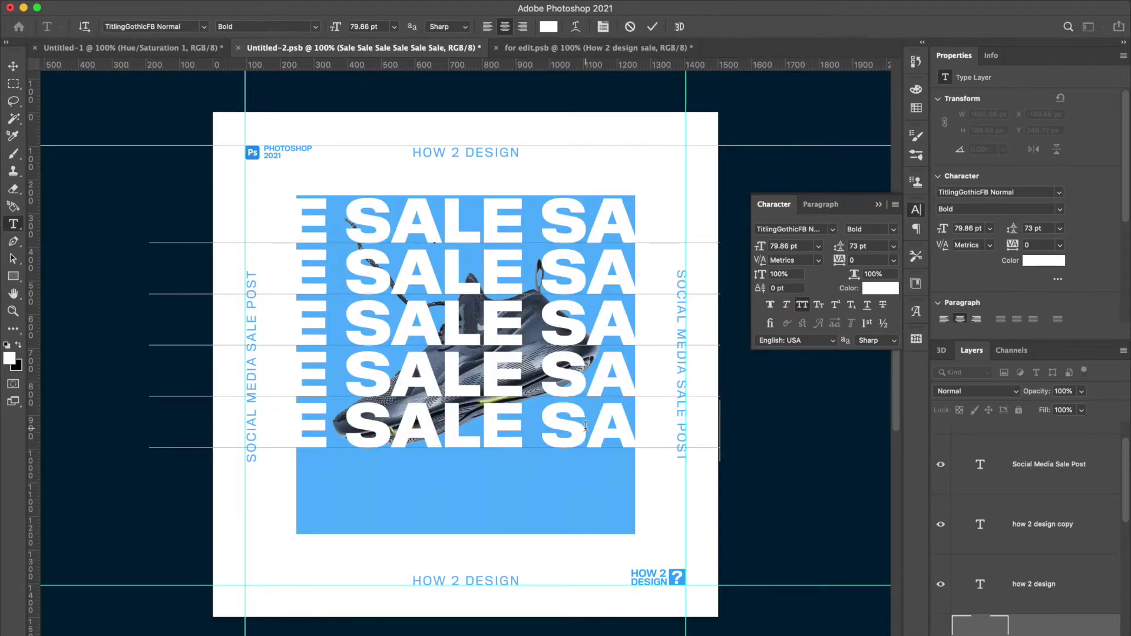
key("ctrl+a")
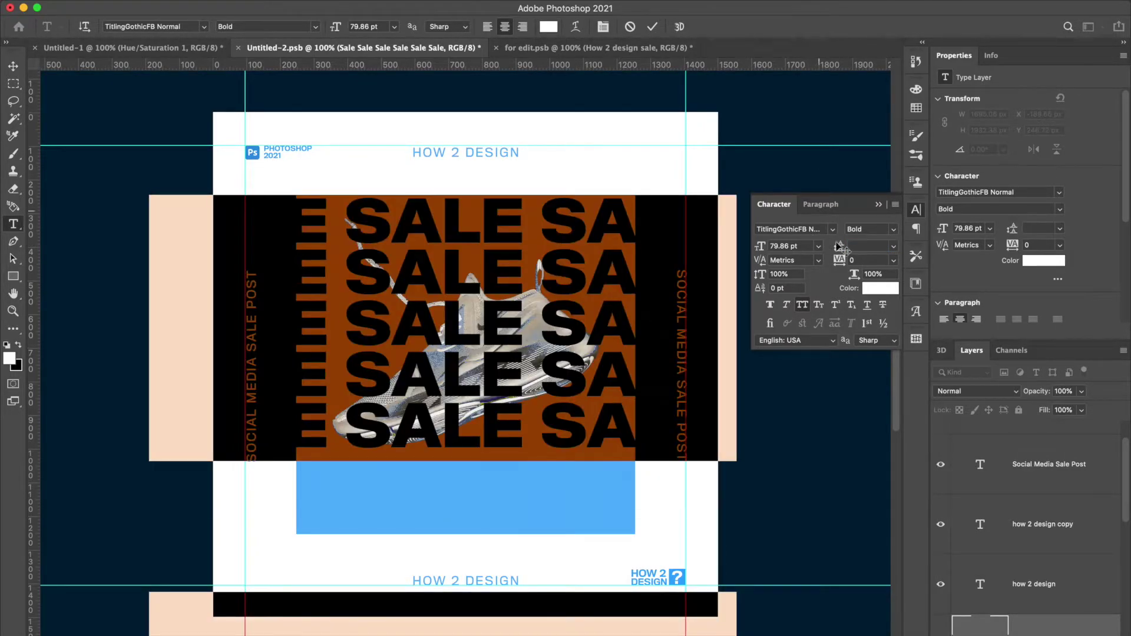
left_click(893, 247)
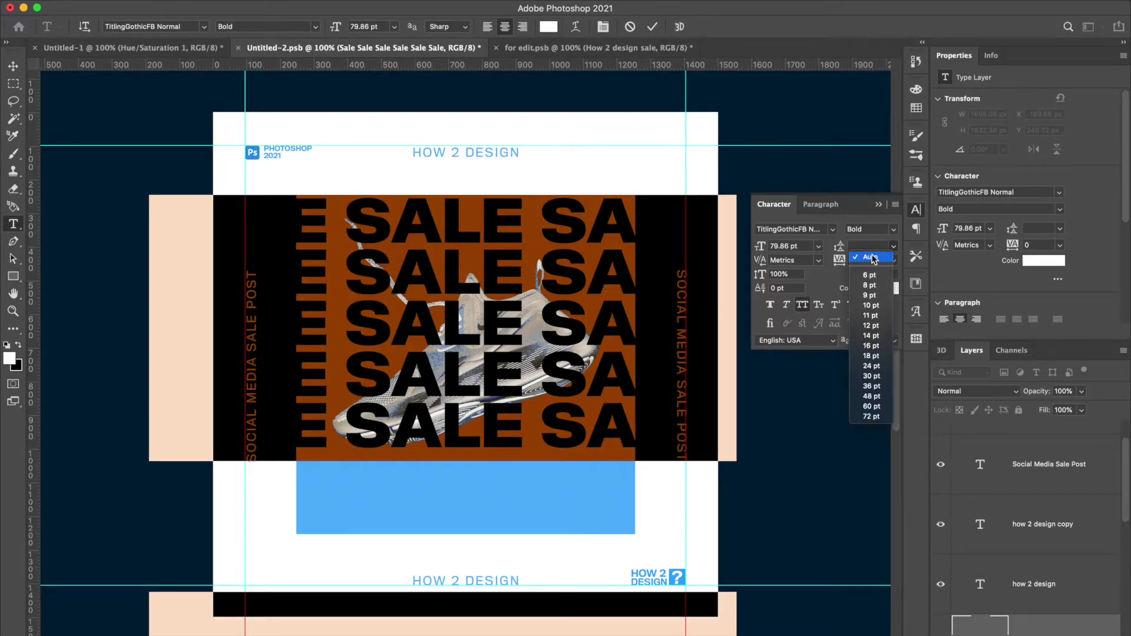
left_click(871, 257)
type("73")
key("Return")
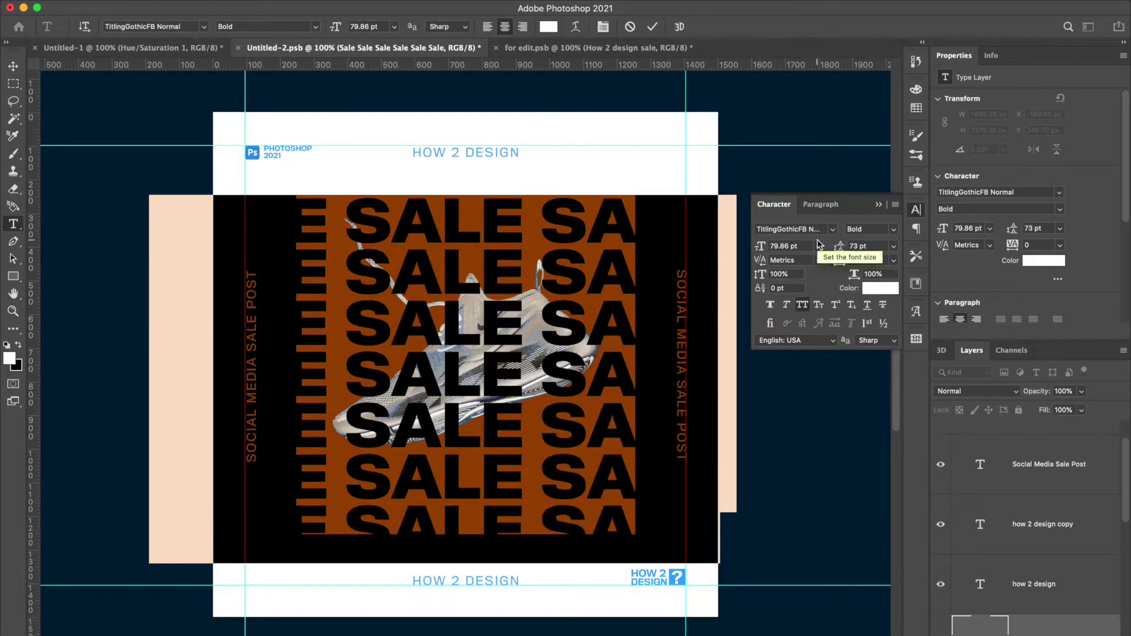
Nudge the SALE text block up 10 px and tighten its leading to 70 pt.
left_click(20, 68)
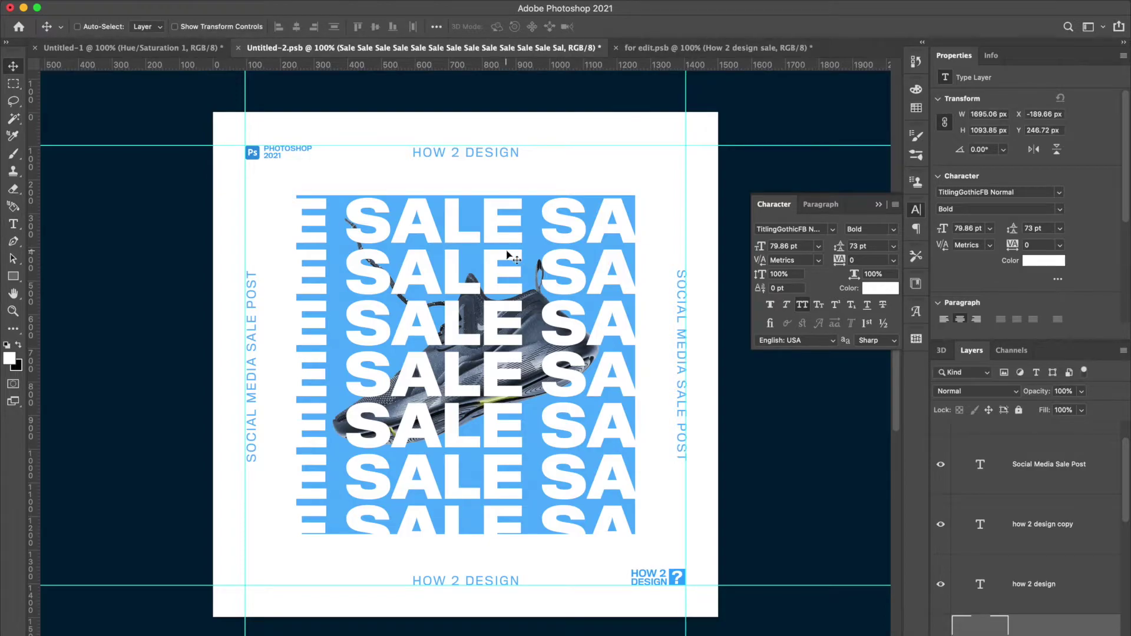
key("shift+Up")
double_click(508, 254)
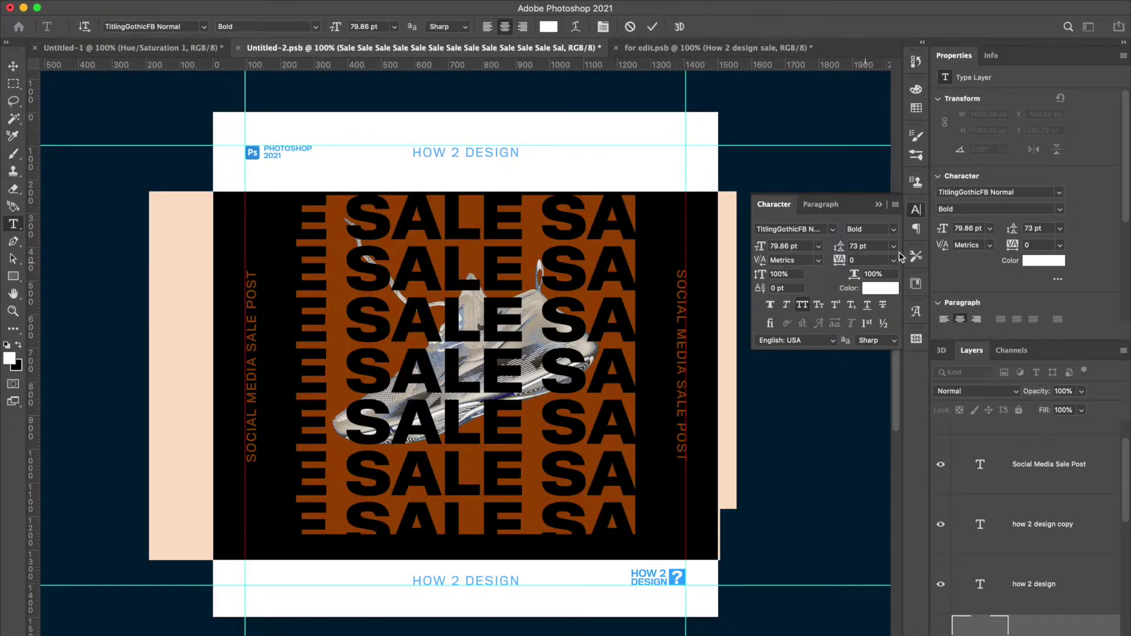
left_click(827, 248)
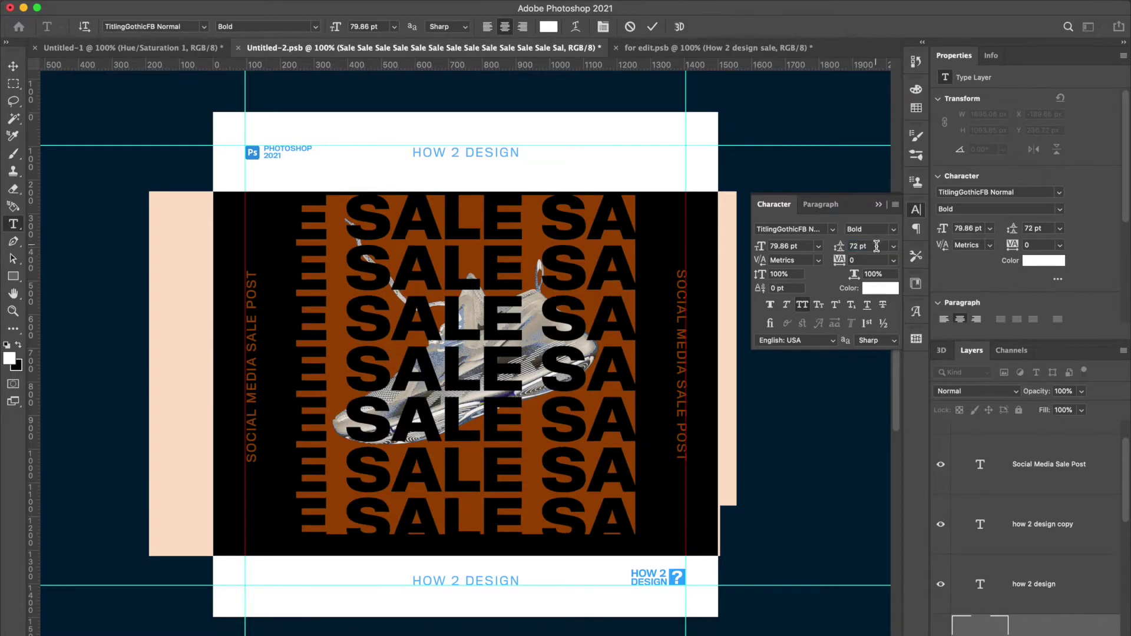
key("Return")
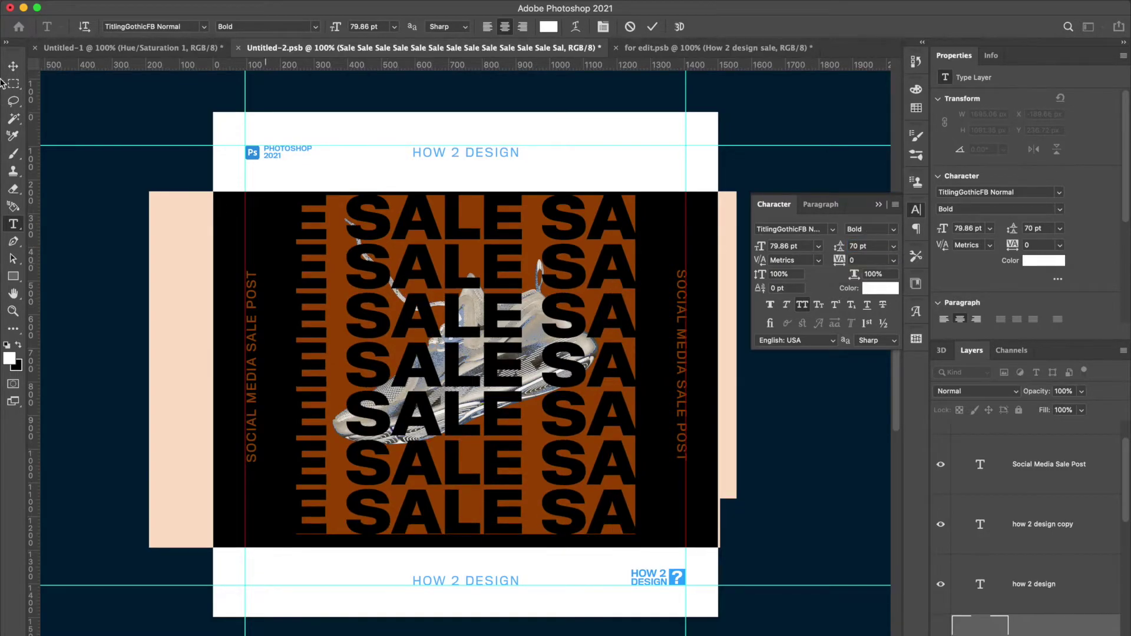
left_click(13, 66)
Try to rotate the SALE text block by 45 degrees.
key("super+t")
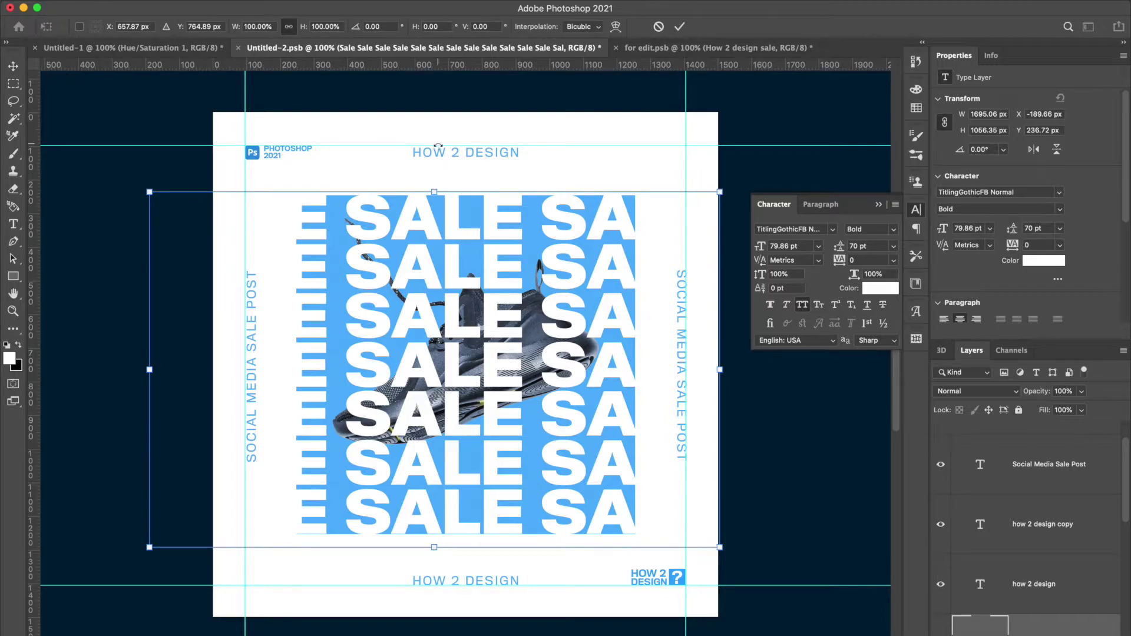
left_click(390, 27)
type("45")
key("Return")
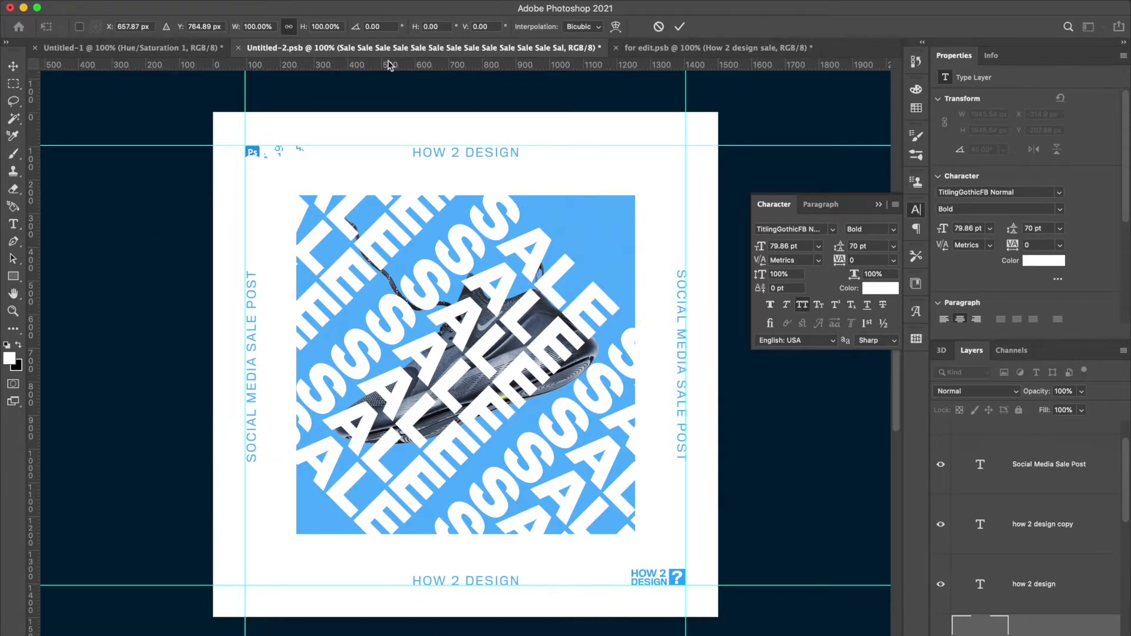
key("Escape")
Rotate the SALE text block by -45 degrees so its lines rise diagonally.
key("super+t")
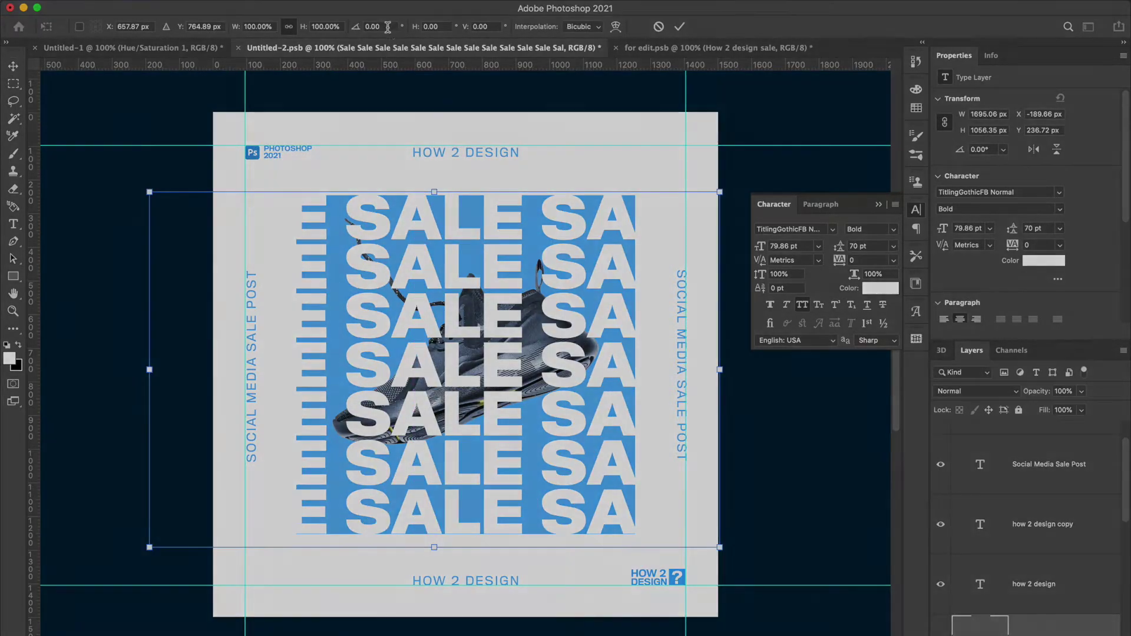
type("-45")
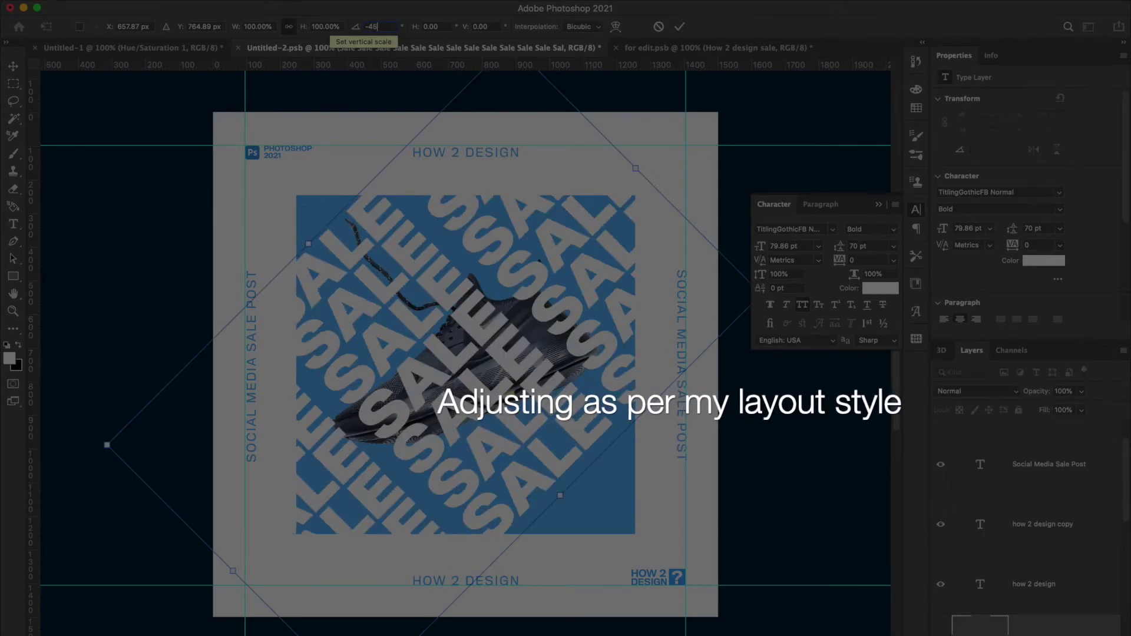
key("Return")
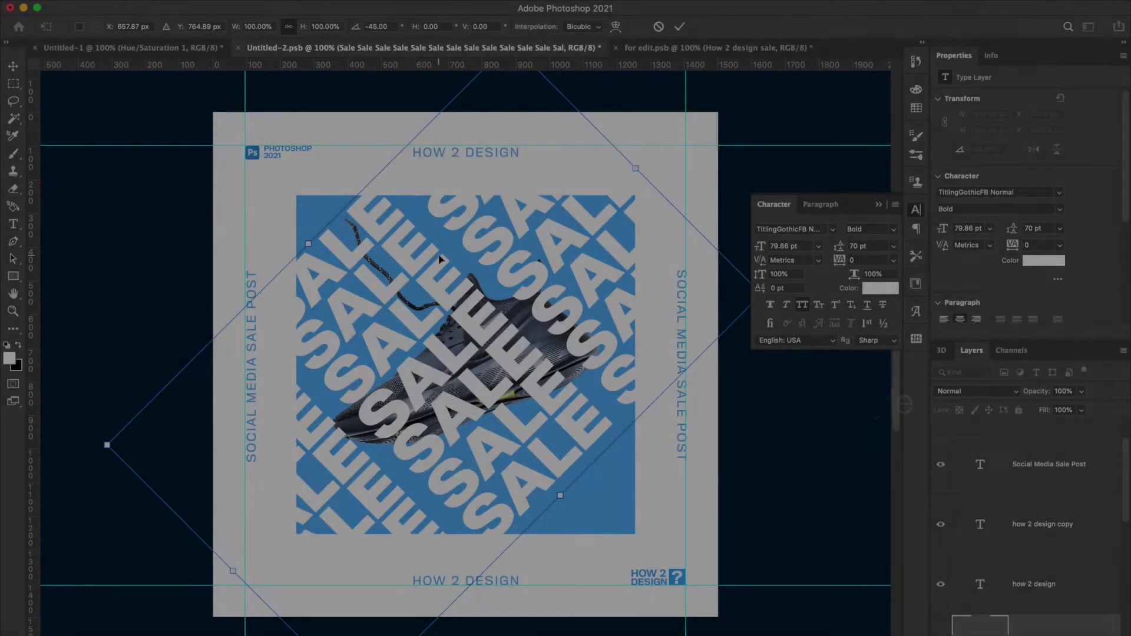
Move the rotated SALE text layer directly above the blue square's layer and clip it to the square.
scroll(950, 592, "down", 3)
scroll(1017, 578, "down", 3)
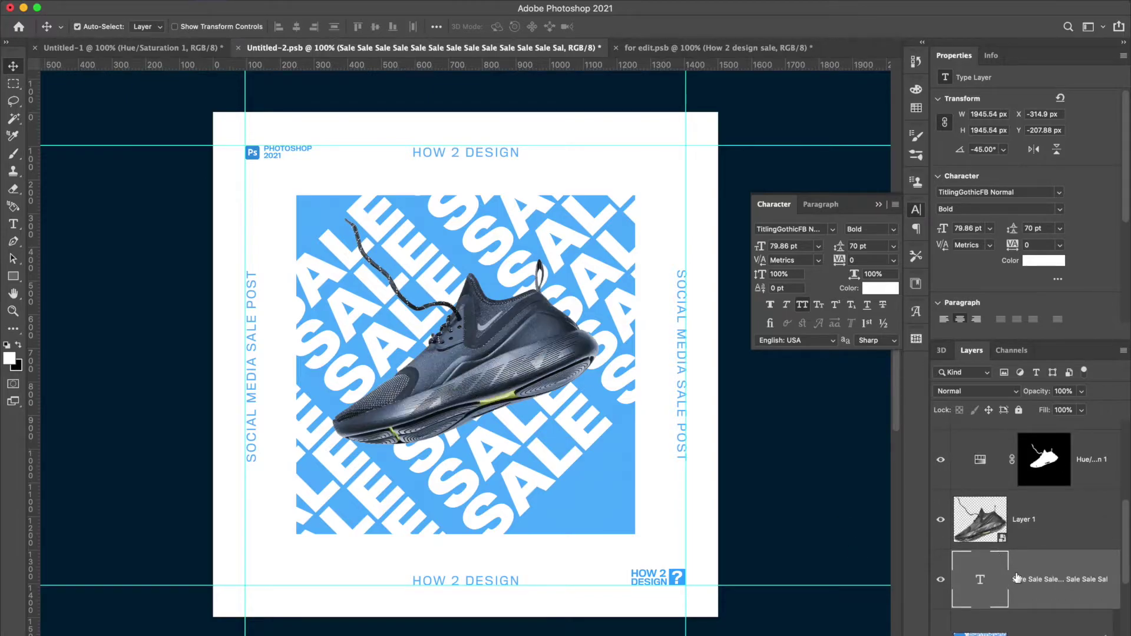
key("super+[")
scroll(1017, 578, "down", 2)
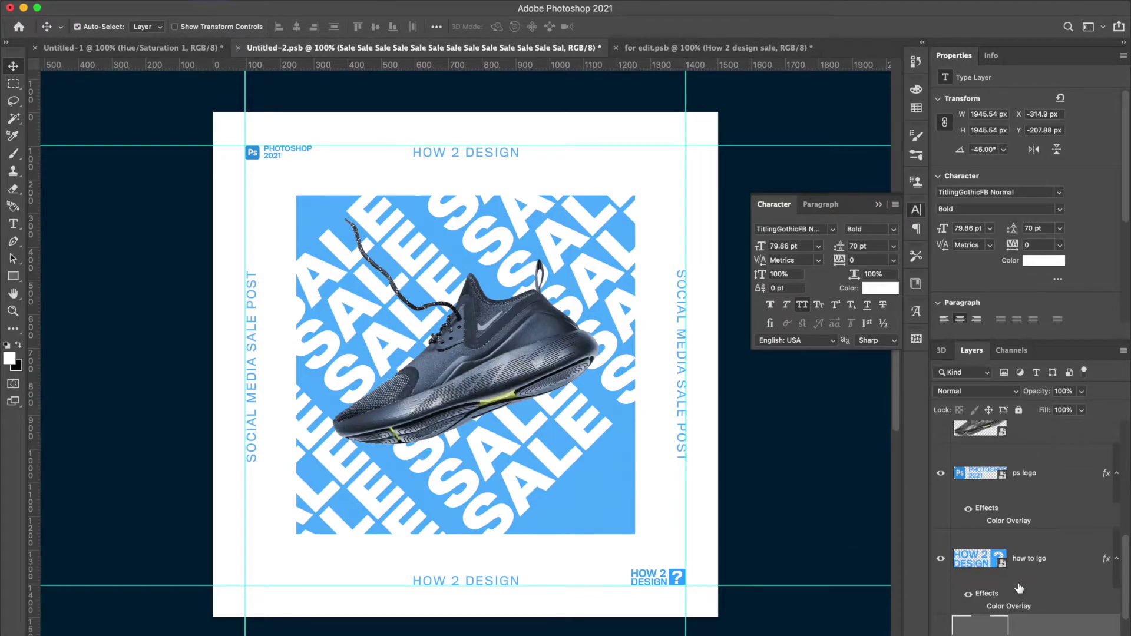
left_click(1028, 608, "alt")
left_click(733, 265)
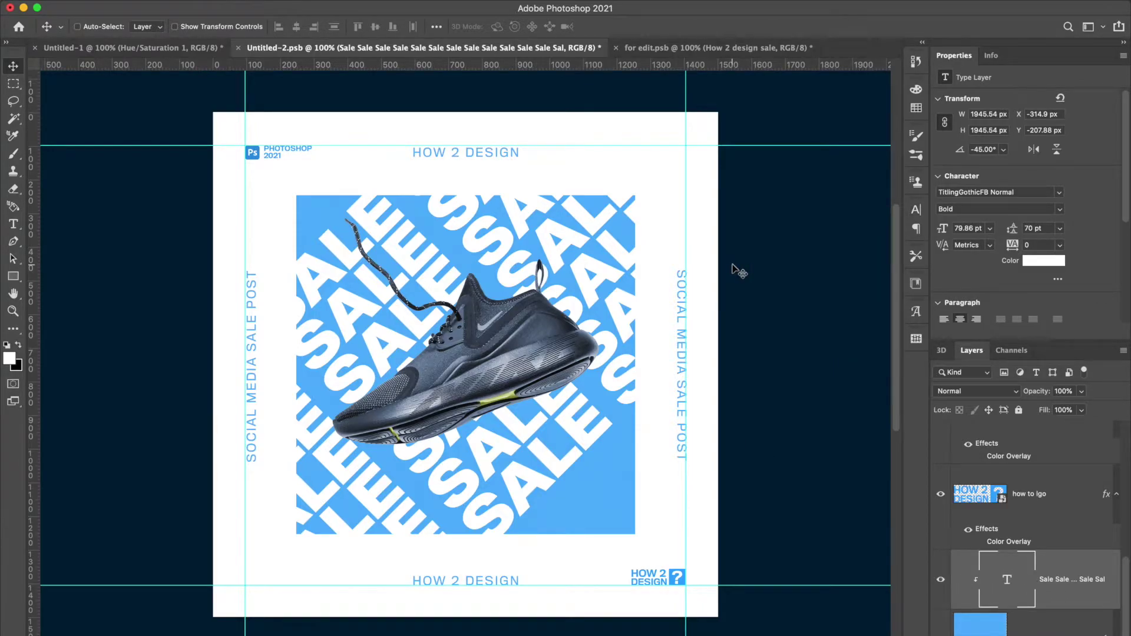
Enlarge the diagonal SALE text to about 2372 px wide and adjust its rotation slightly.
key("super+minus")
key("super+t")
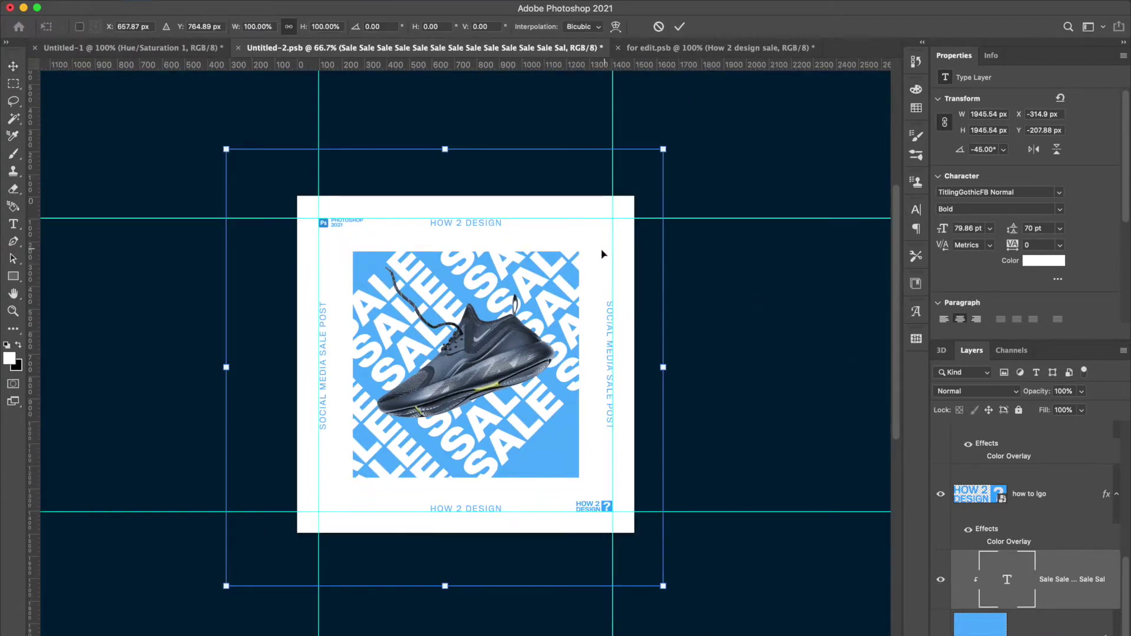
left_click_drag(664, 150, 711, 101)
key("Return")
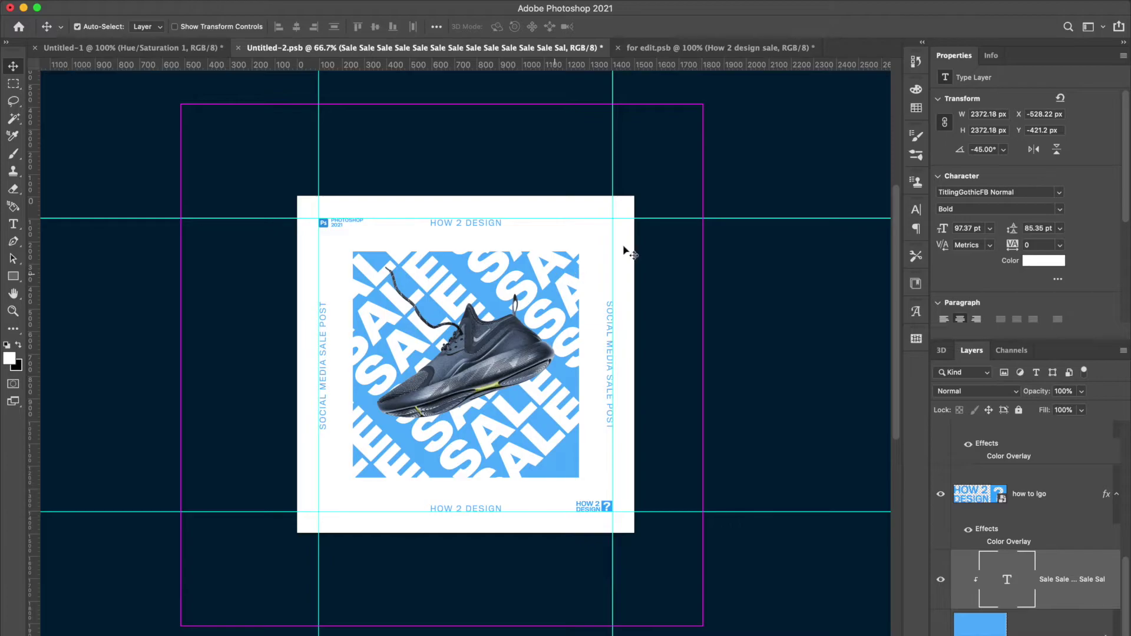
key("ctrl+t")
mouse_move(735, 151)
left_mouse_down()
mouse_move(739, 173)
mouse_move(733, 139)
left_mouse_up()
key("Return")
Select all the diagonal SALE text and reset its leading to Auto.
key("t")
left_click(552, 422)
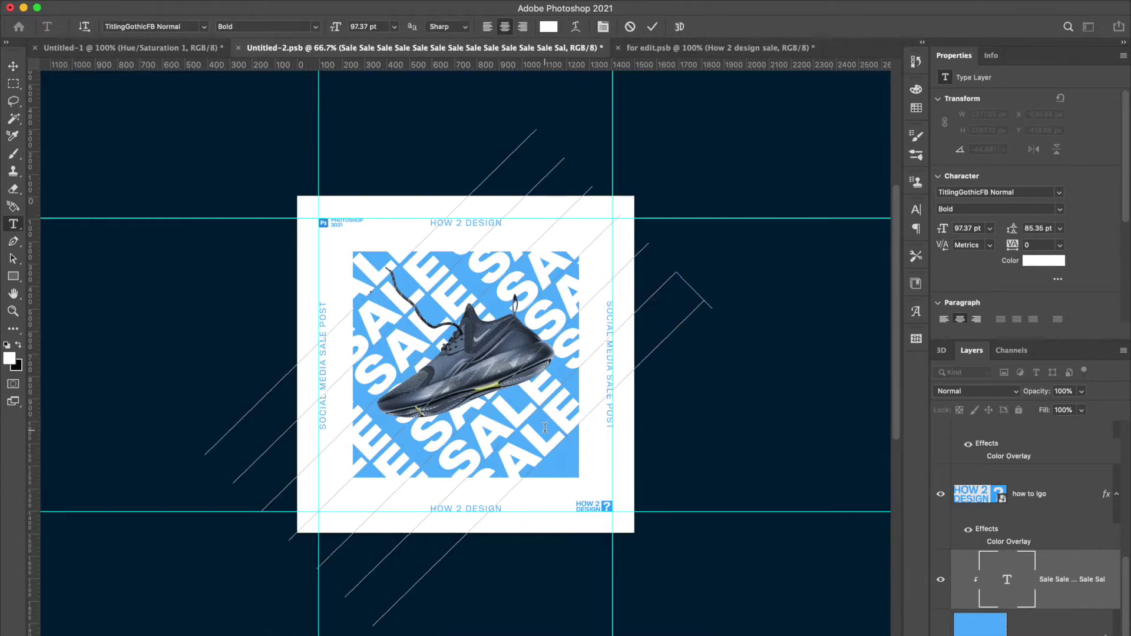
key("ctrl+a")
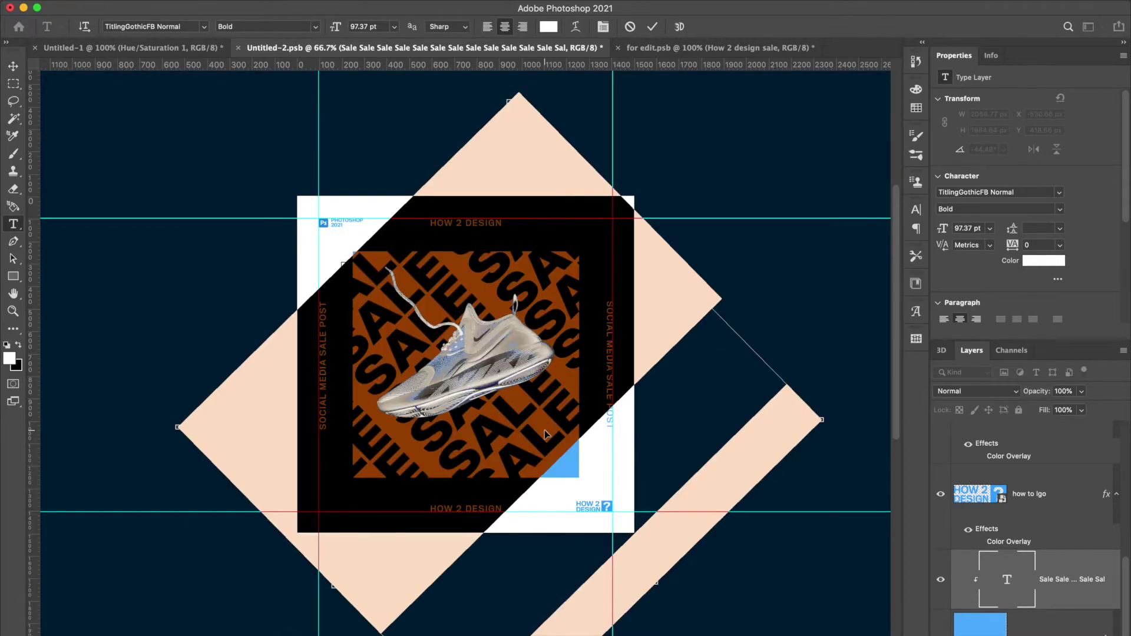
key("ctrl+t")
left_click(893, 246)
left_click(880, 254)
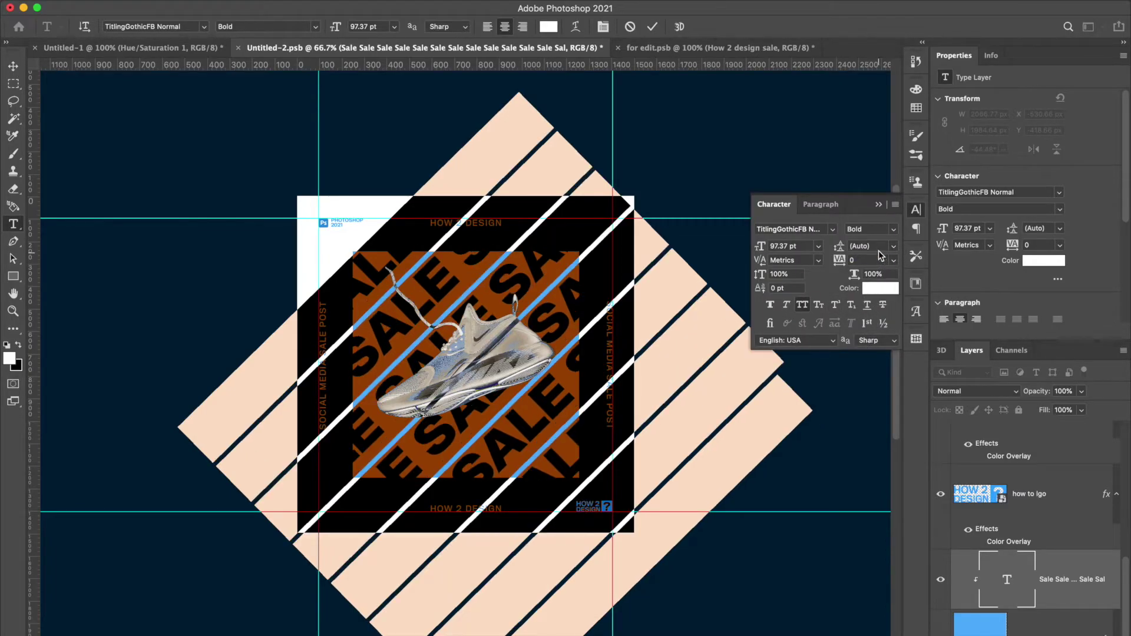
Try leading values of 73, 75 and 76 pt on the diagonal SALE text.
left_click(840, 250)
type("73")
key("Return")
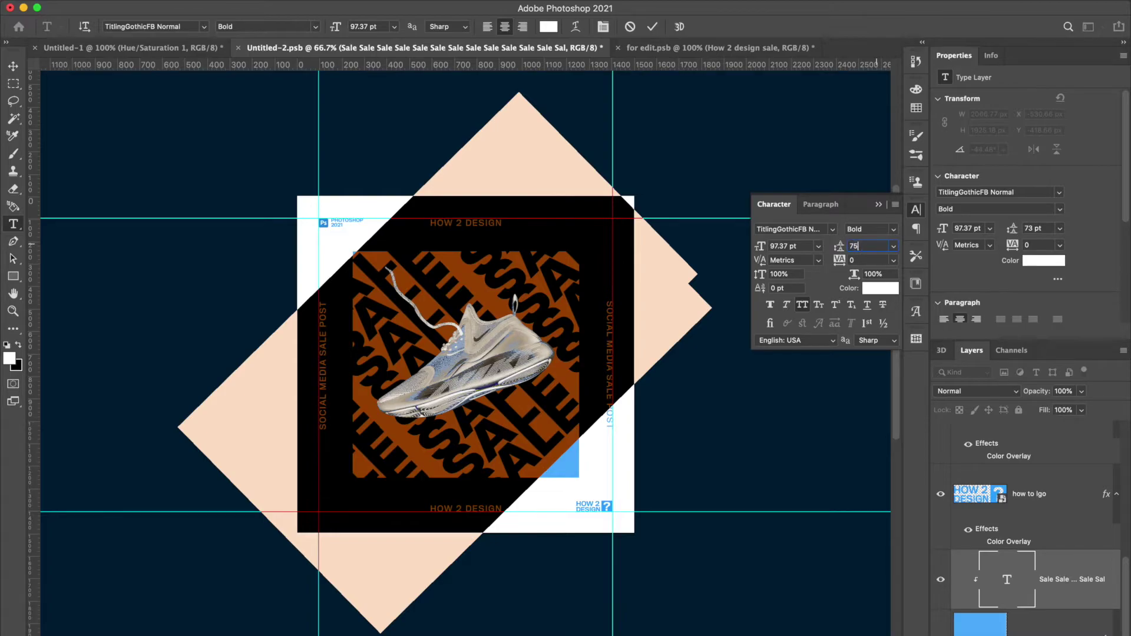
key("Return")
left_click(859, 242)
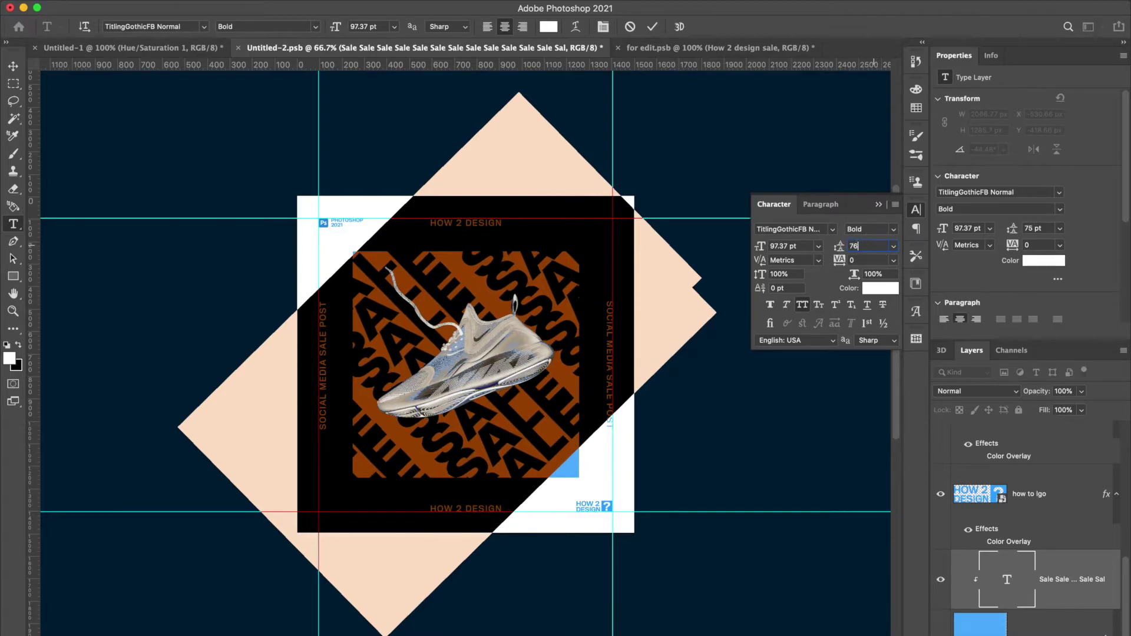
key("Return")
Set the leading of the diagonal SALE text to 85 pt and finish editing it.
left_click(864, 245)
type("85")
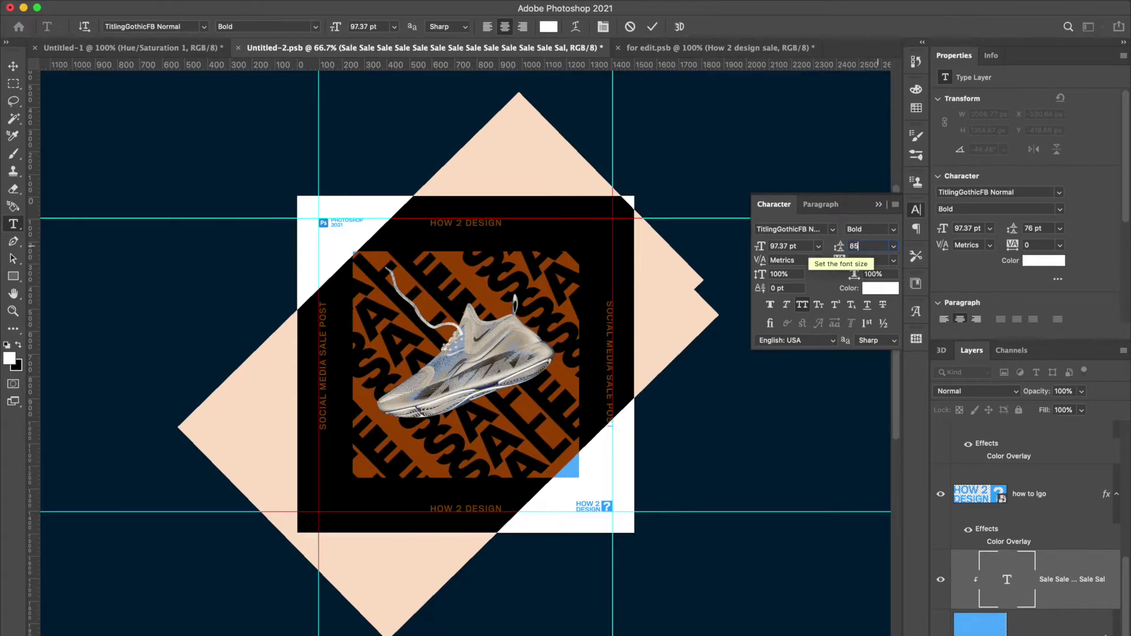
key("Return")
left_click(559, 287)
left_click(13, 67)
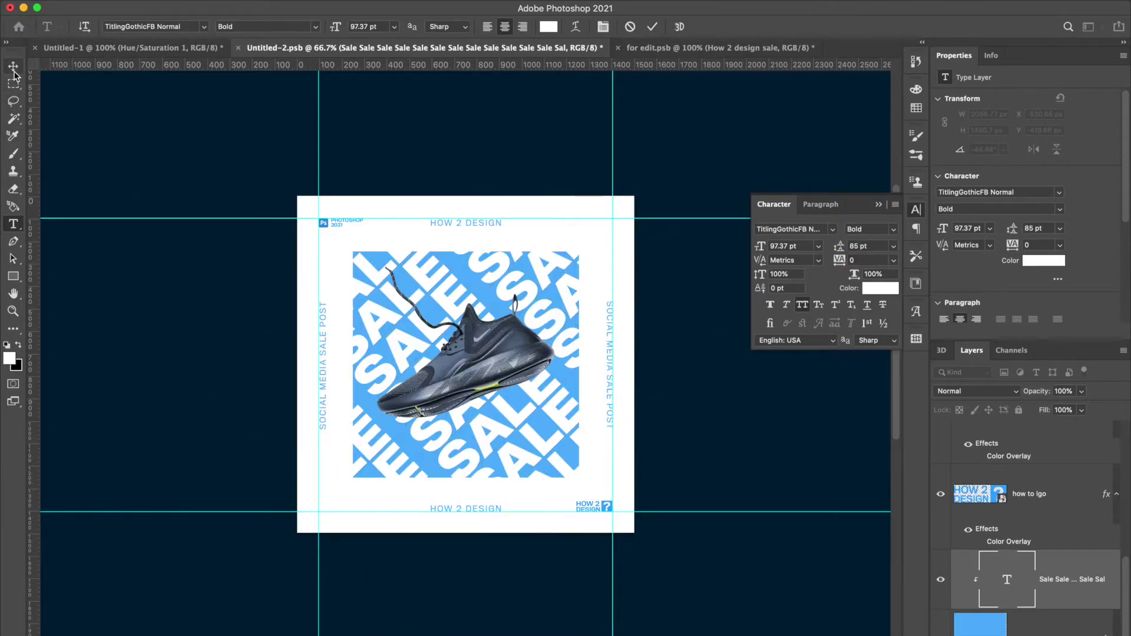
Add a drop shadow to the sneaker layer with a 103° angle, 101 px distance and 68 px size.
key("super+plus")
left_click(495, 335, "super")
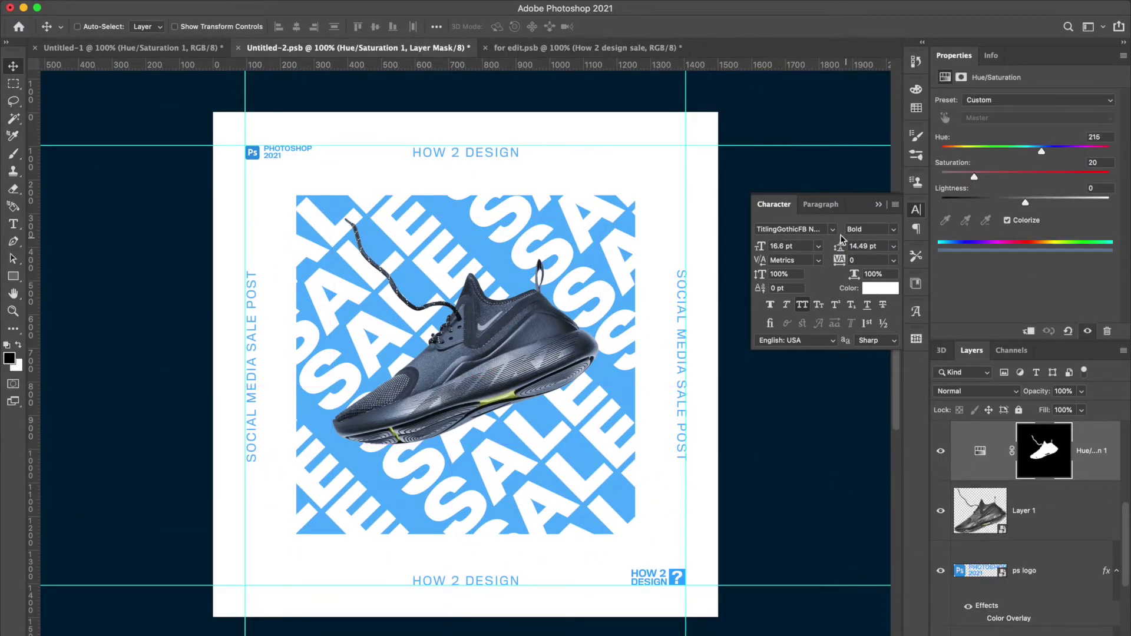
left_click(878, 205)
left_click(1061, 512)
double_click(1062, 512)
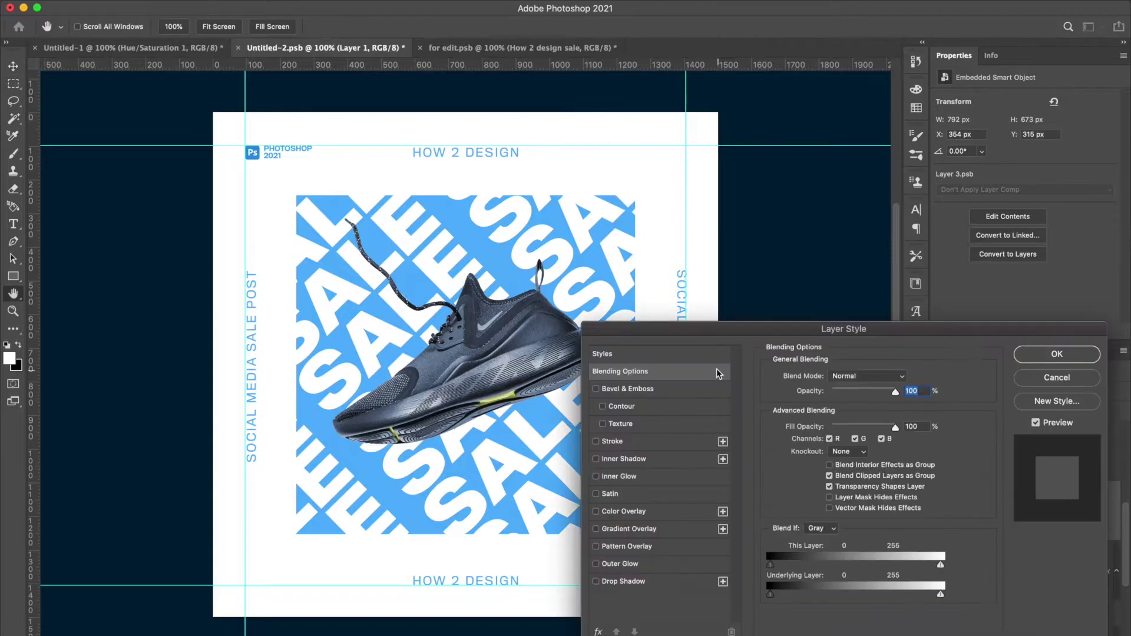
left_click(635, 582)
left_click_drag(851, 468, 835, 467)
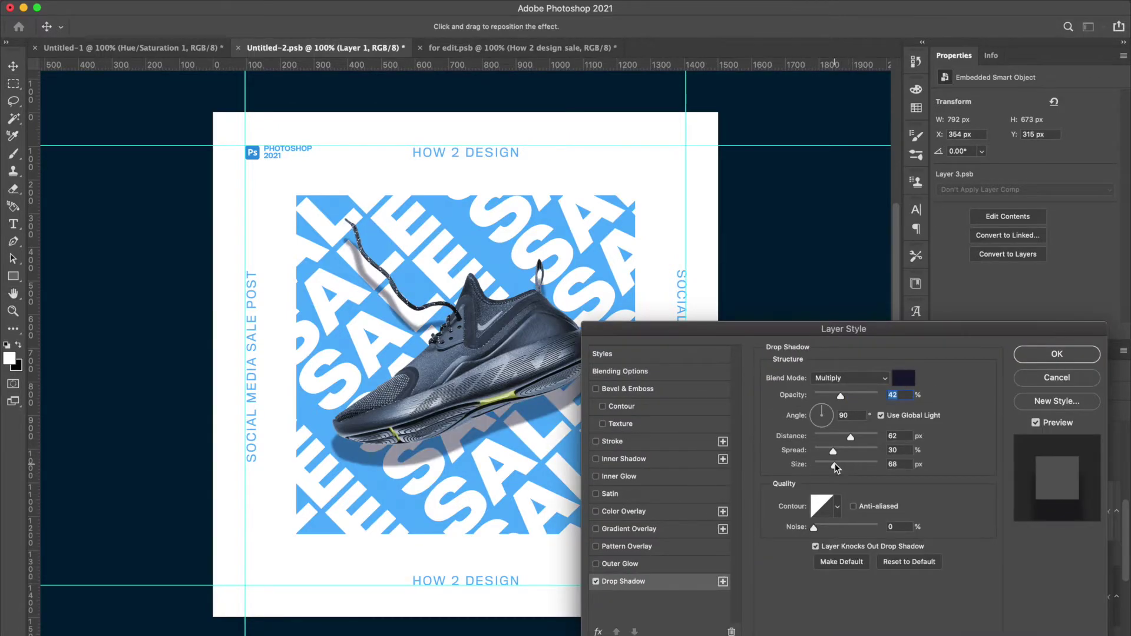
left_click_drag(496, 420, 504, 433)
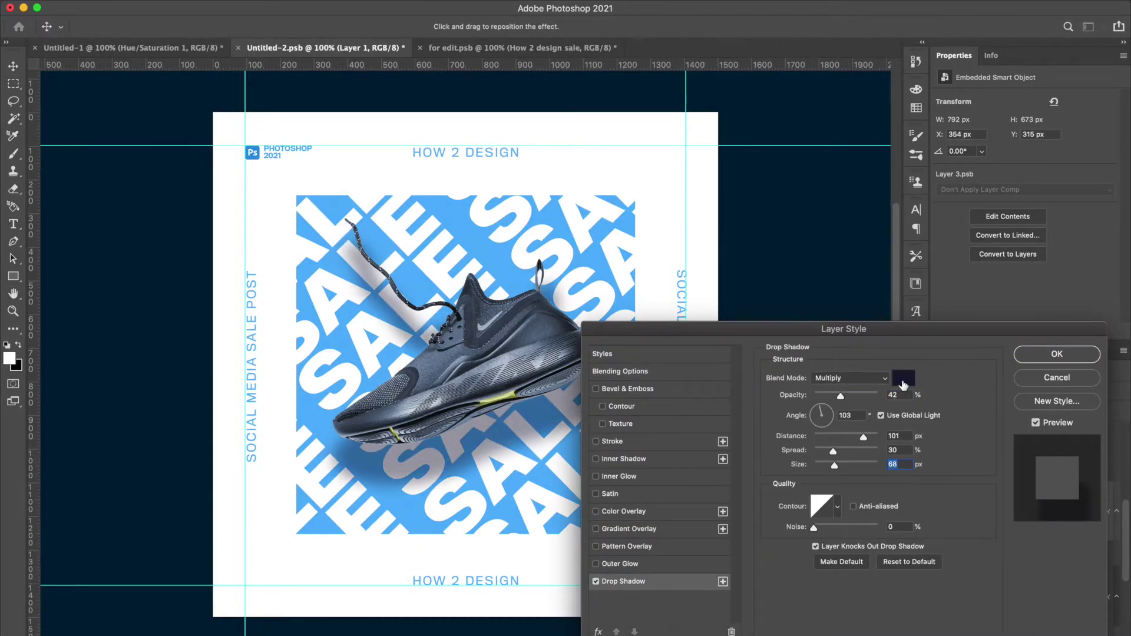
Change the sneaker's drop shadow colour to a darker shade of the blue sampled from the background square.
left_click(904, 380)
left_click(496, 254)
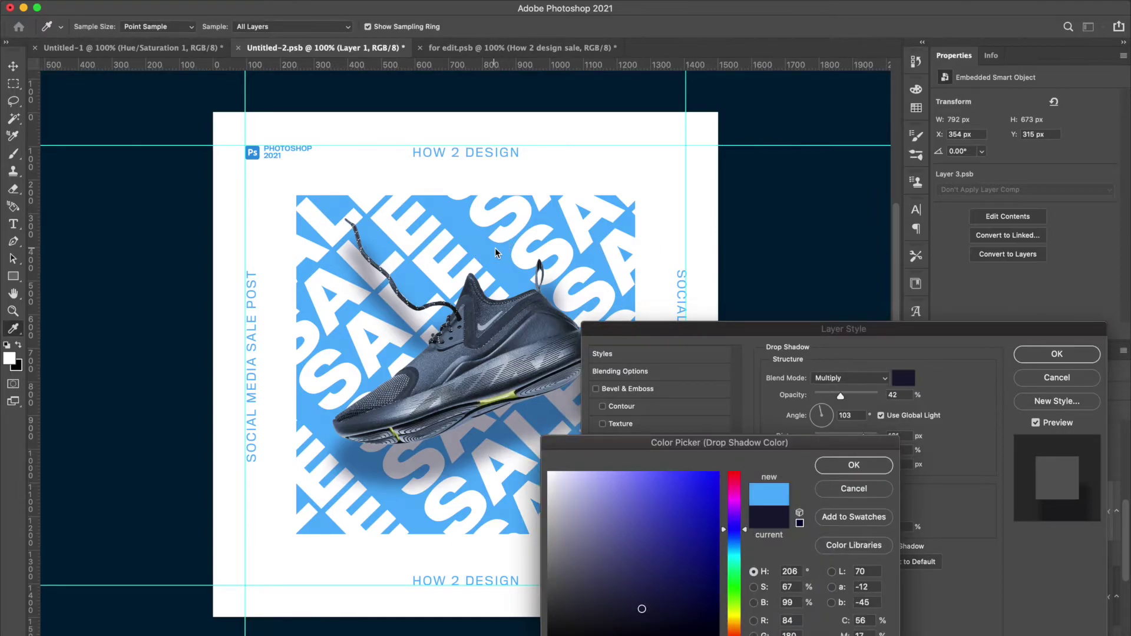
left_click_drag(686, 541, 712, 536)
left_click(822, 472)
Set the sneaker's drop shadow to 55% opacity and 126 px size and apply the layer style.
left_click_drag(840, 396, 848, 397)
left_click_drag(834, 466, 850, 468)
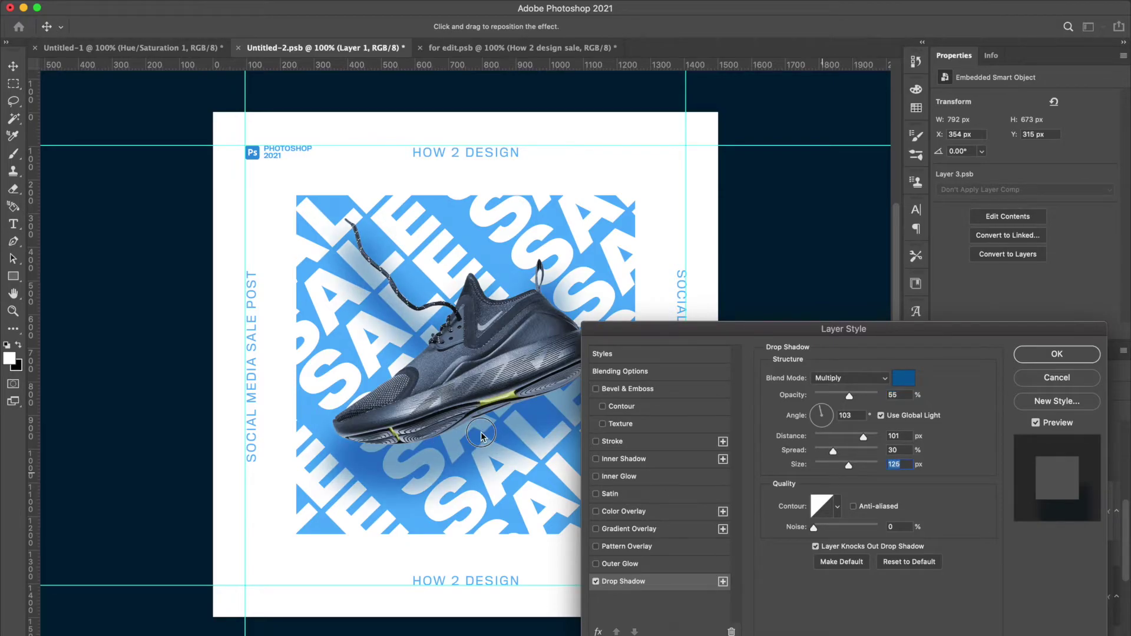
left_click(1057, 354)
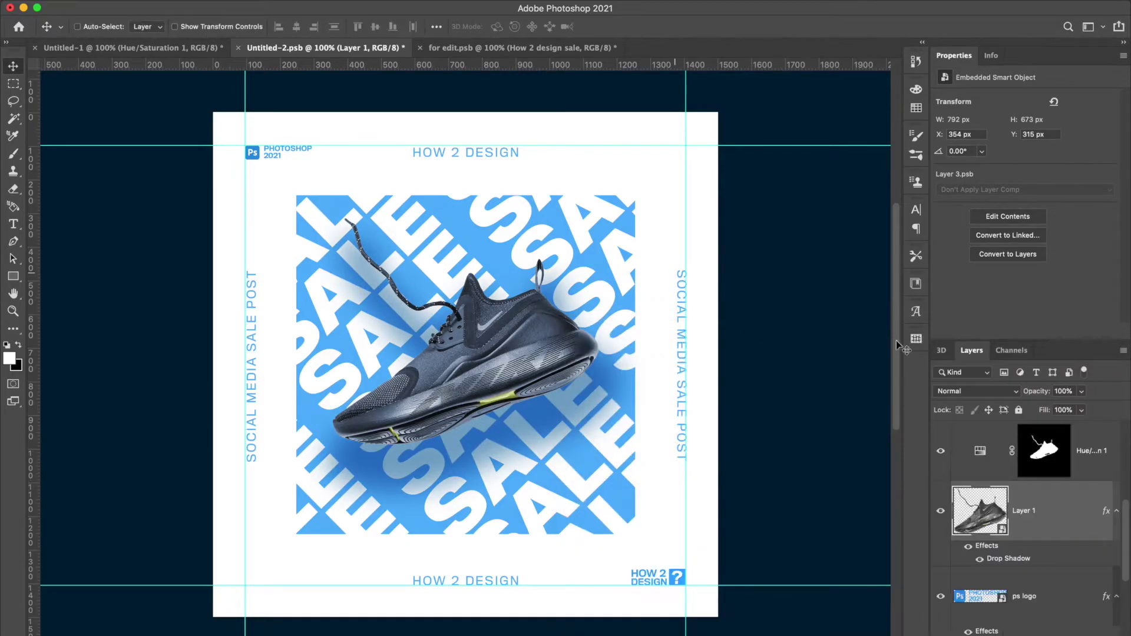
key("ctrl+minus")
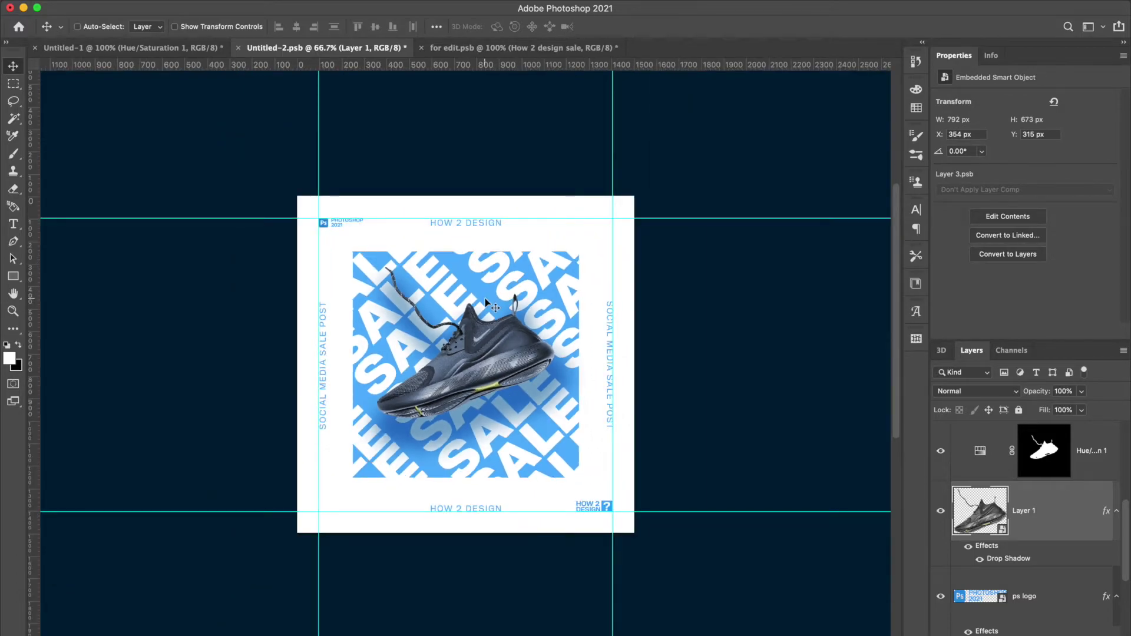
Switch to for edit.psb and show its hidden SALE background text layer.
left_click(456, 48)
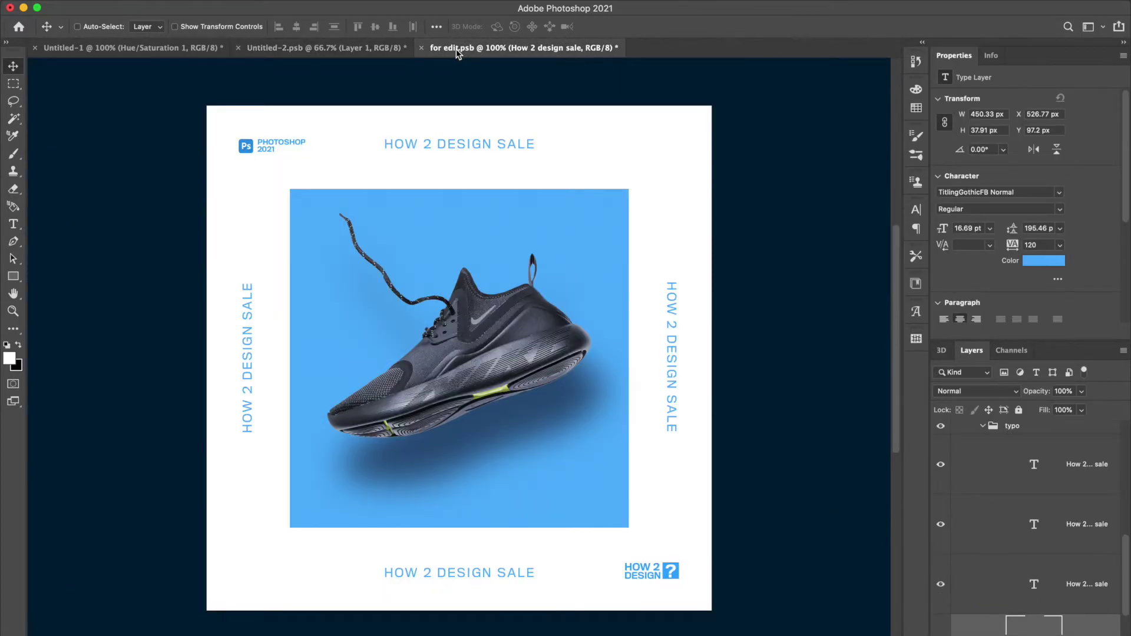
scroll(1115, 594, "down", 3)
scroll(983, 565, "up", 5)
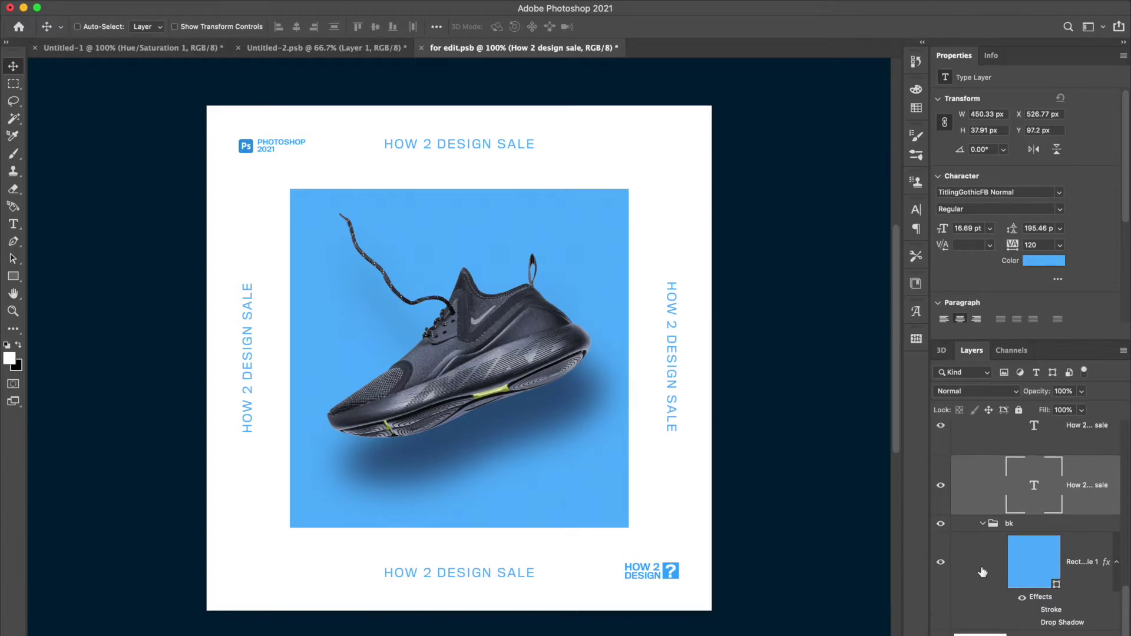
left_click(941, 435)
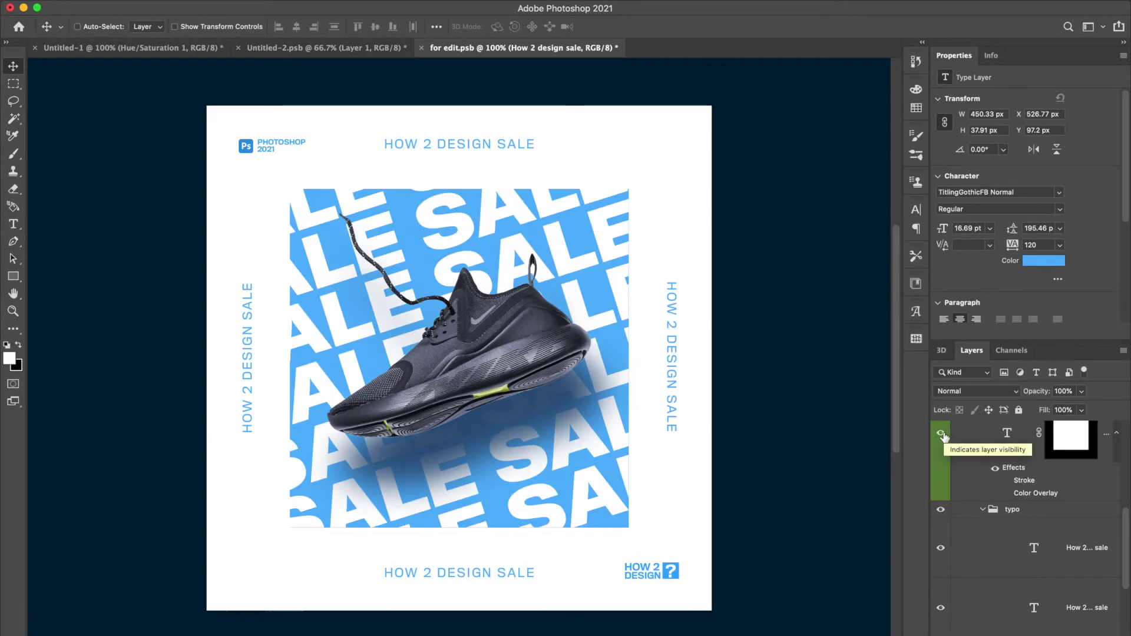
Compare the SALE typography in Untitled-2.psb with the version in for edit.psb.
left_click(359, 48)
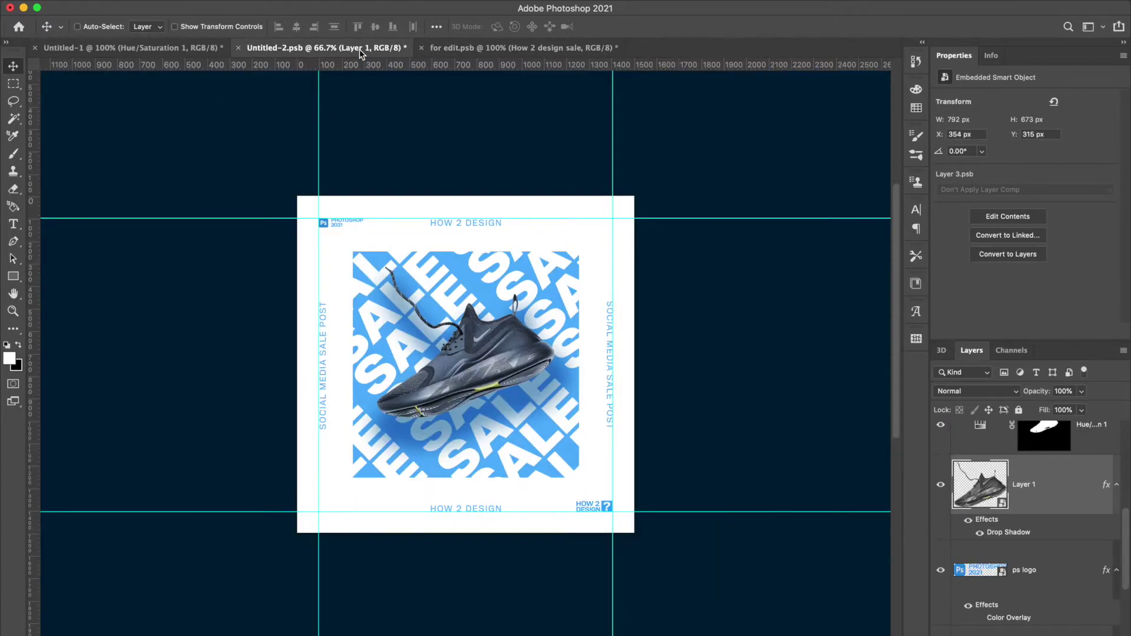
left_click(455, 48)
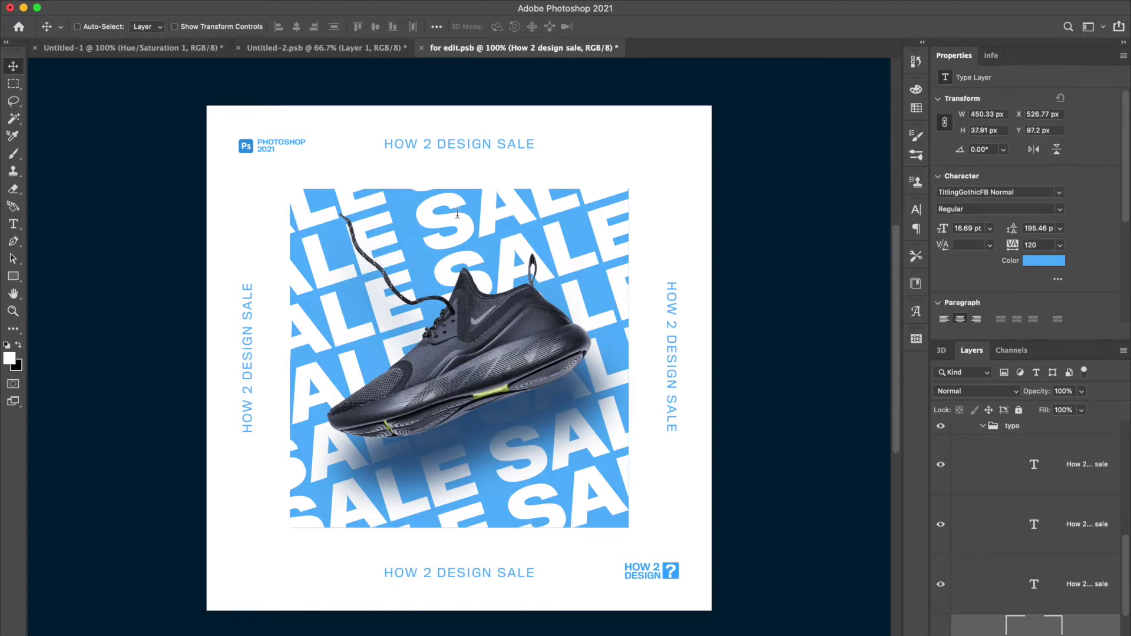
key("t")
left_click(13, 67)
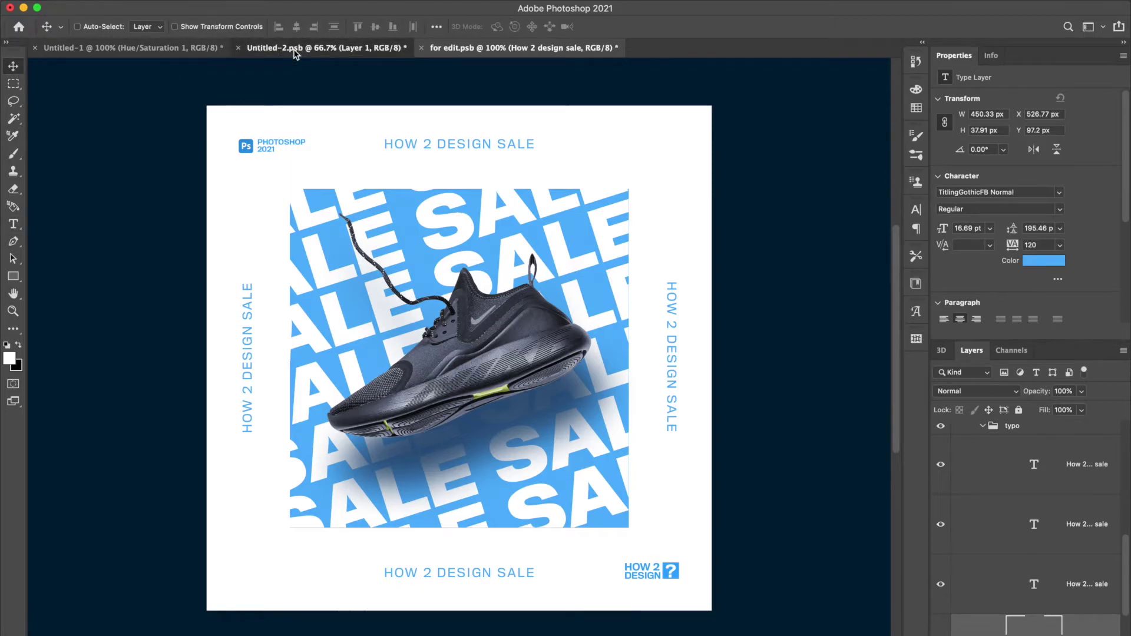
left_click(295, 52)
key("super+plus")
left_click(496, 52)
left_click(381, 52)
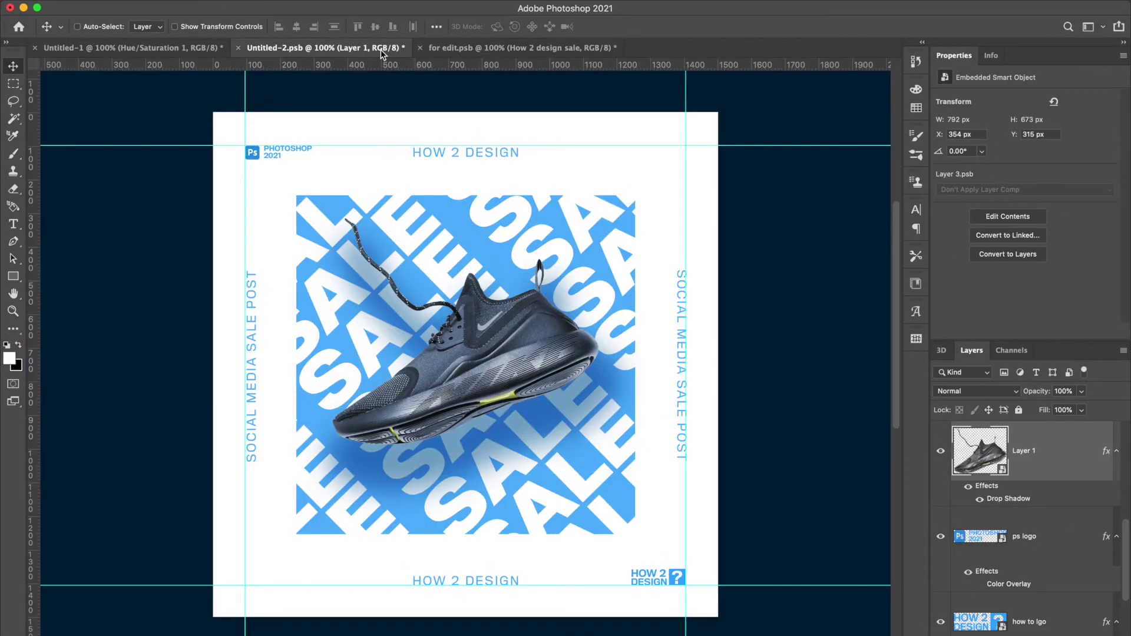
key("super+minus")
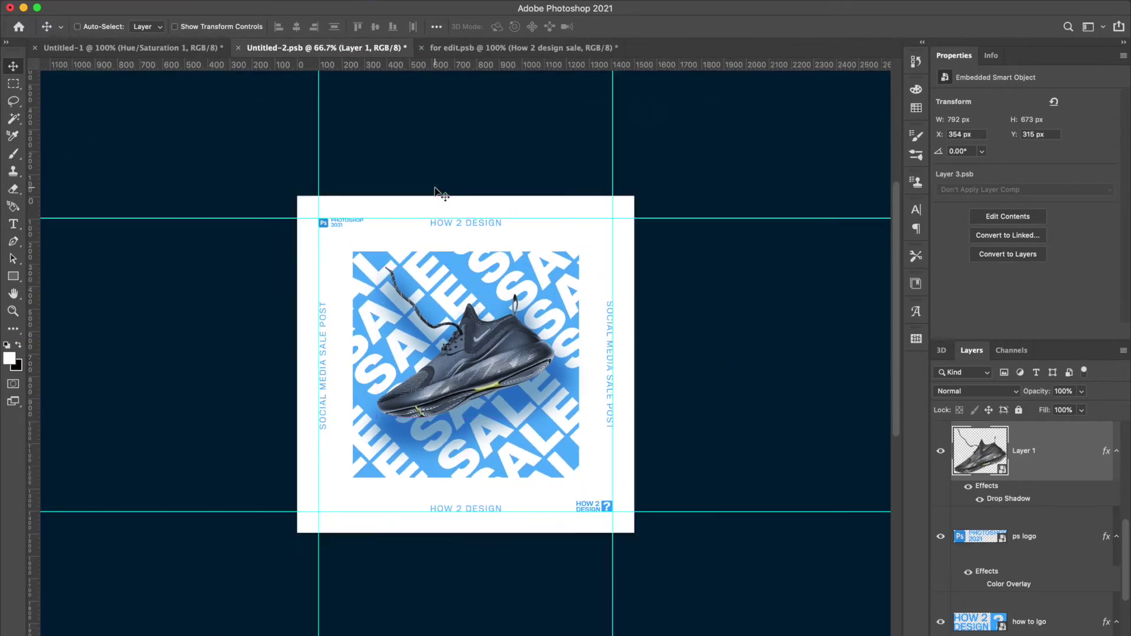
Rotate the SALE text in Untitled-2.psb to a shallower diagonal of about -23°.
left_click(508, 267)
key("super+t")
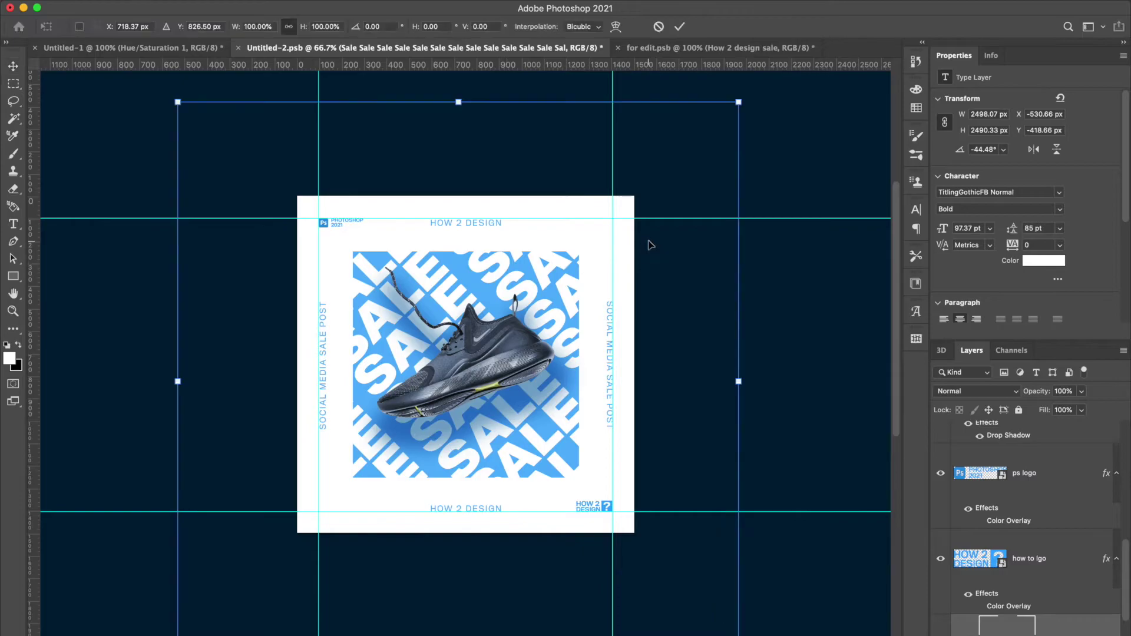
left_click_drag(758, 119, 770, 277)
key("Return")
Examine the character settings of the SALE background text in for edit.psb.
left_click(188, 49)
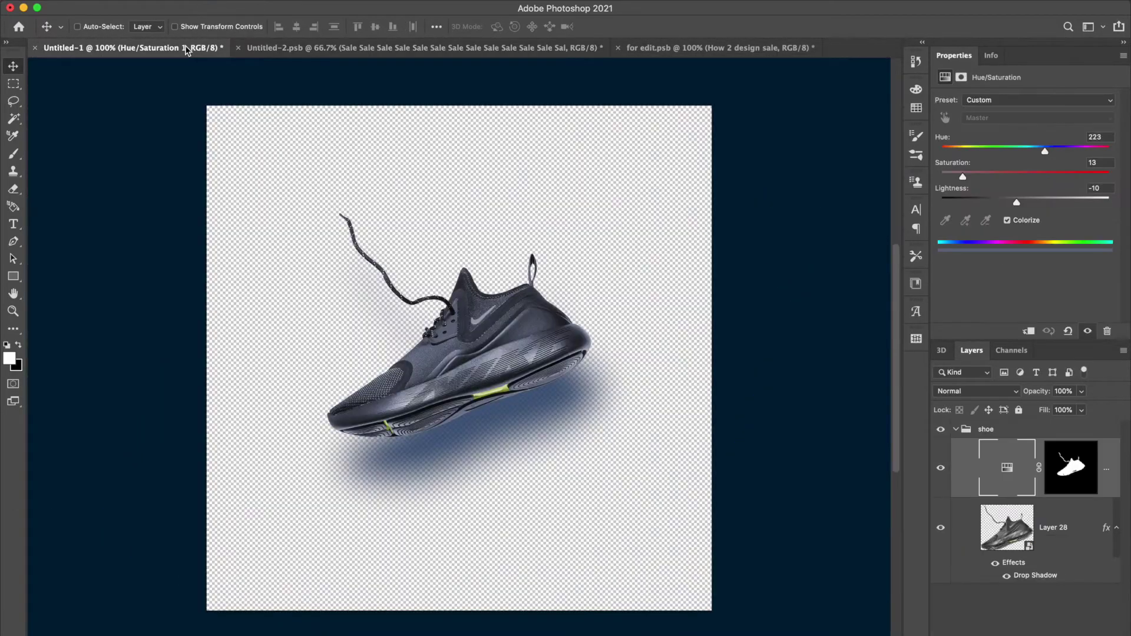
left_click(702, 48)
double_click(504, 246)
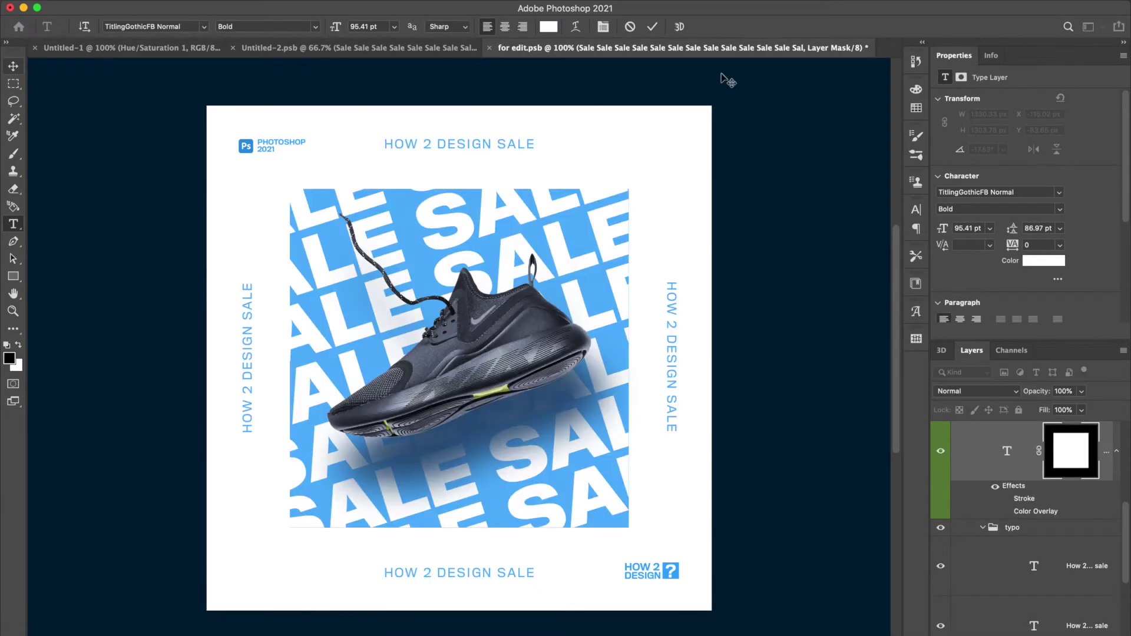
Delete the repeated lower lines of the SALE text in Untitled-2.psb and shorten the remaining top line.
left_click(328, 47)
left_click(505, 273)
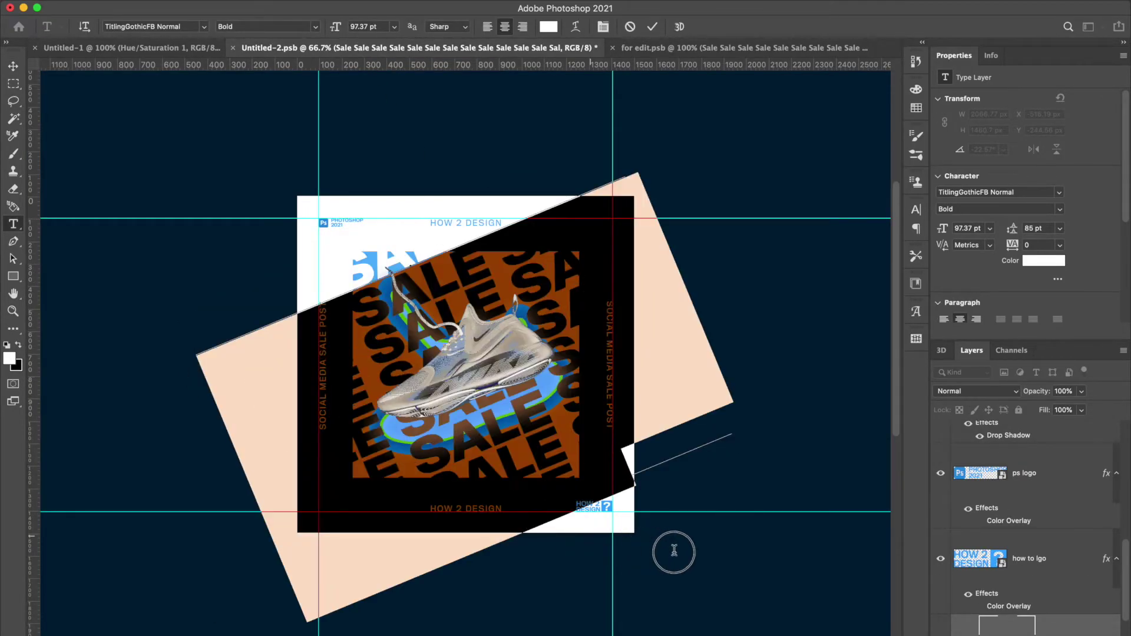
key("Delete")
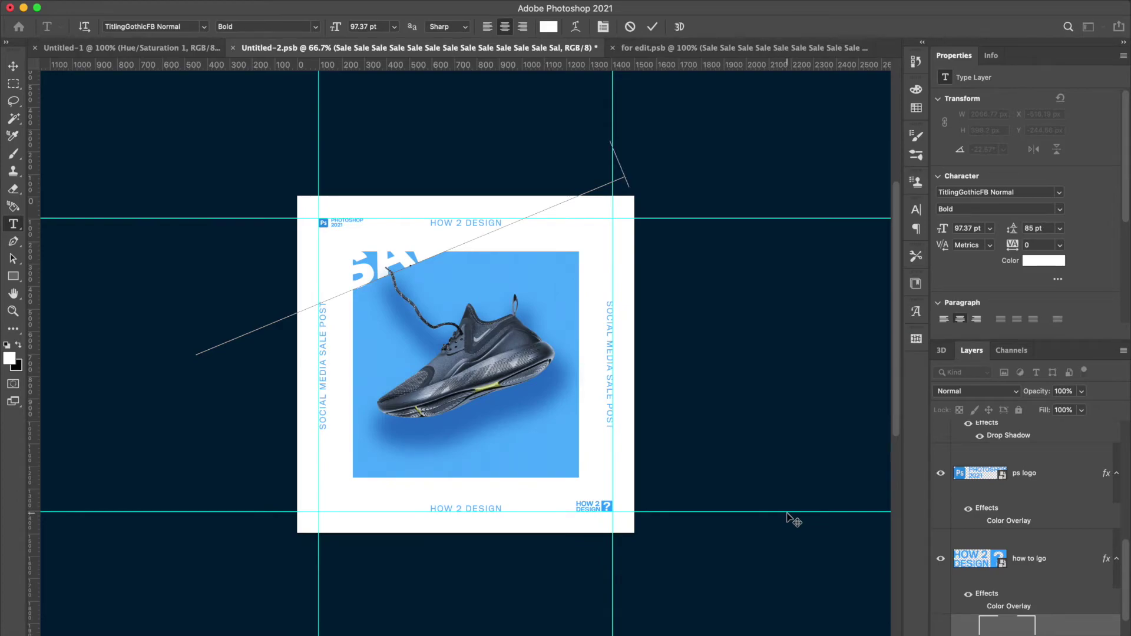
key("BackSpace")
key("BackSpace")
key("BackSpace")
key("BackSpace")
key("BackSpace")
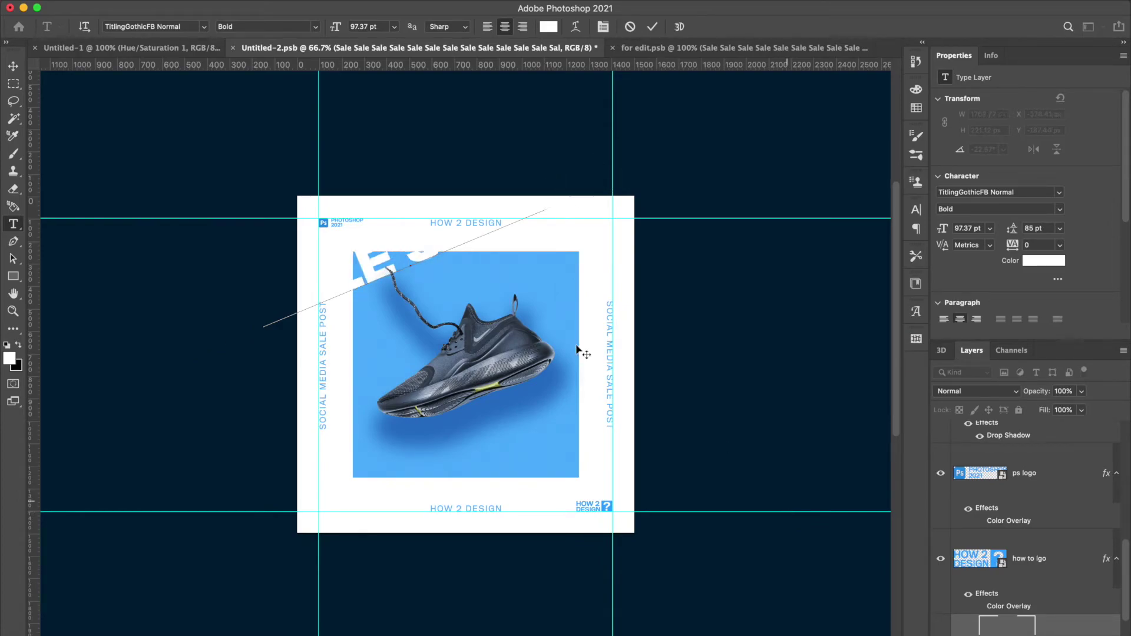
Move the leftover SALE text further into the blue square and delete all of its characters.
left_click(12, 64)
left_click_drag(430, 266, 448, 315)
key("t")
left_click(465, 268)
key("super+a")
key("BackSpace")
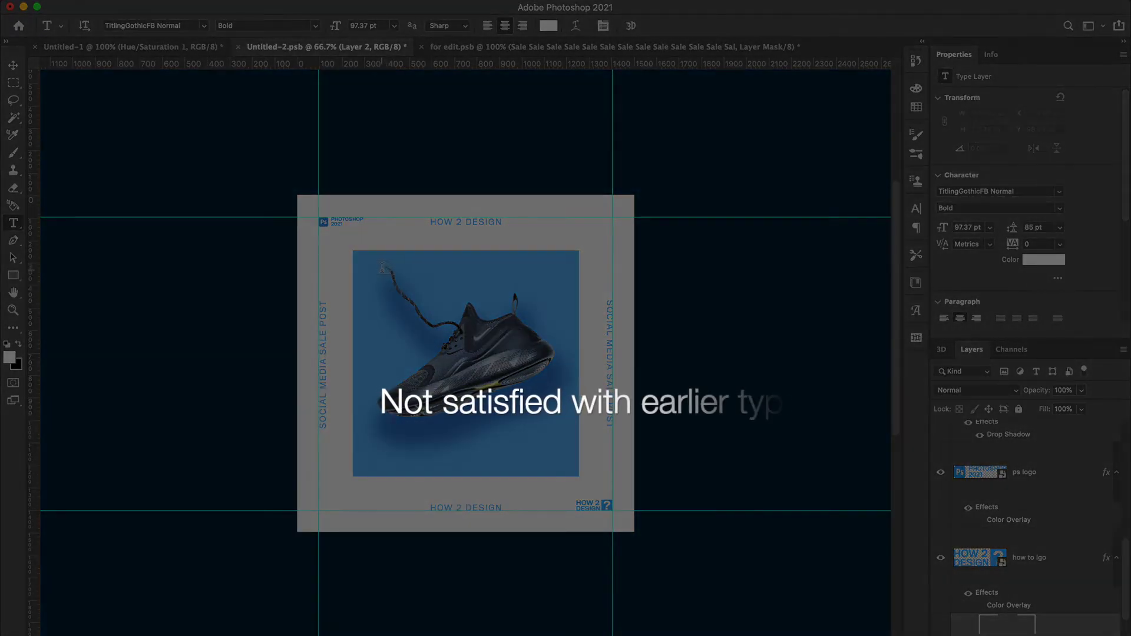
Create a new white SALE SALE line in the upper part of the blue square and enlarge it to about 71 pt.
key("ctrl+t")
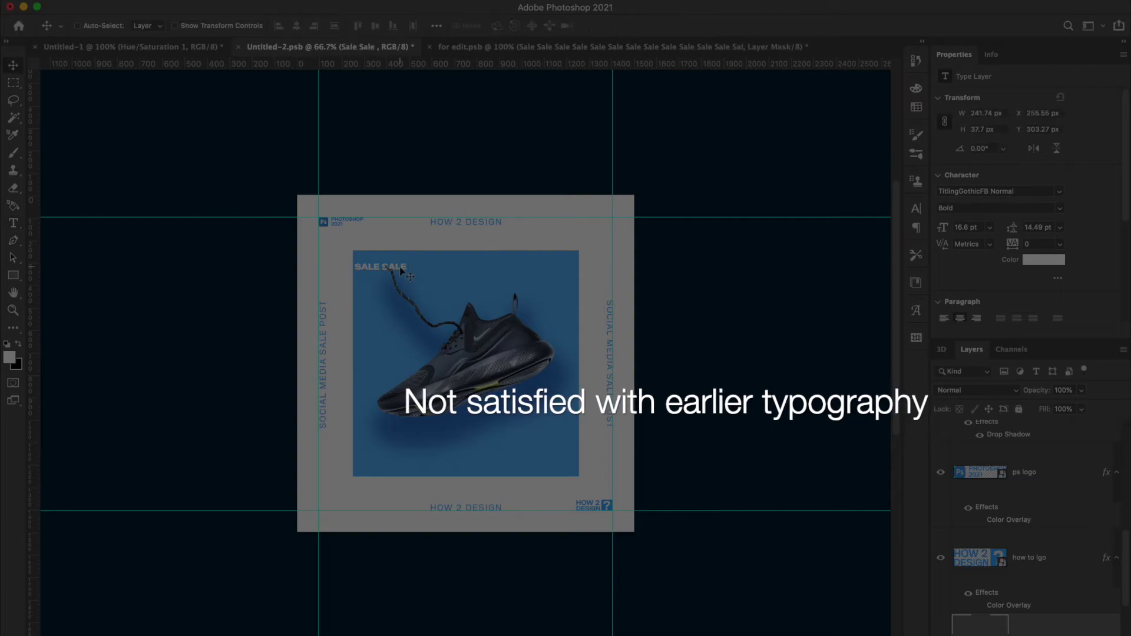
left_click_drag(462, 309, 581, 371)
key("Return")
Set the font size of the whole SALE SALE line to 95.41 pt.
left_click(497, 271)
key("super+a")
left_click(332, 26)
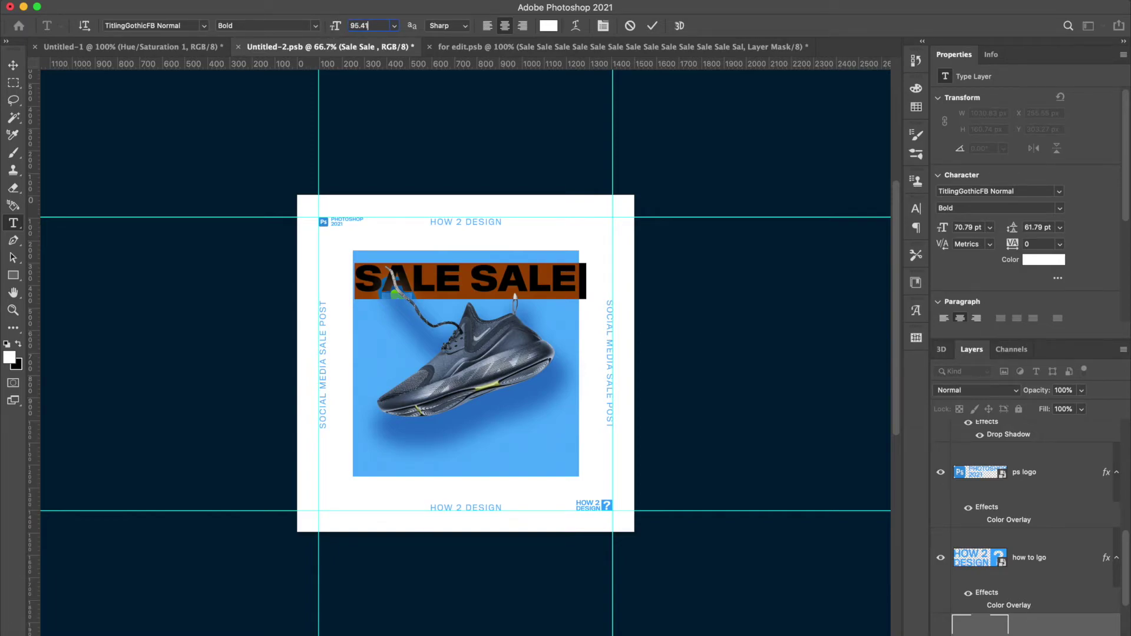
type("95.41")
key("Return")
left_click(13, 65)
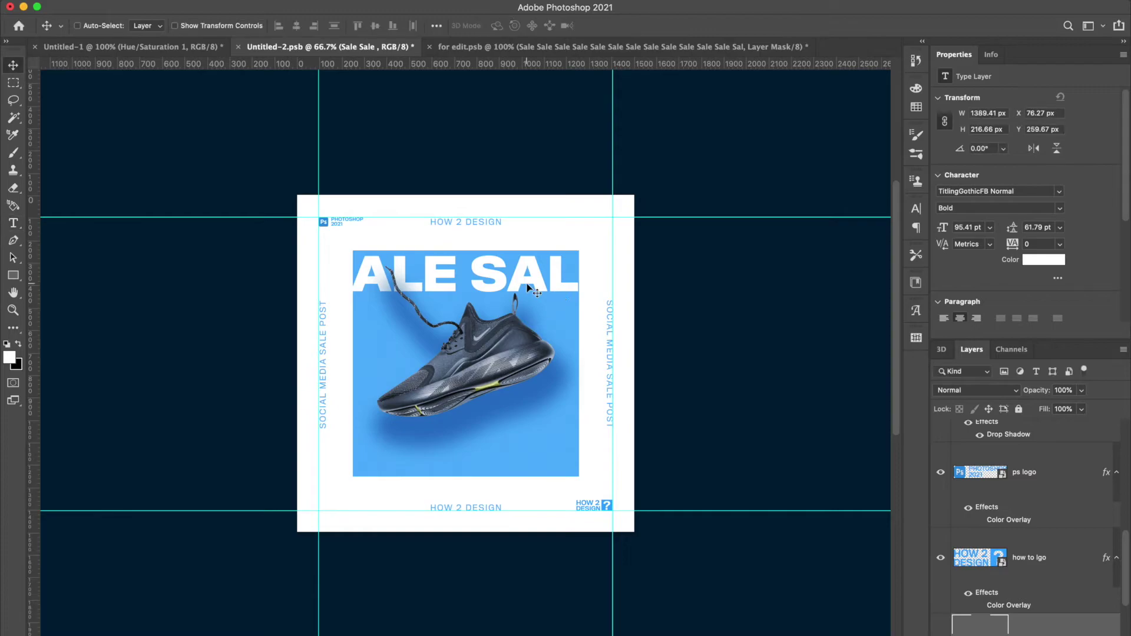
Nudge the SALE SALE line up 24 px towards the blue square's upper edge.
key("shift+Up")
key("shift+Up")
key("Up")
key("Up")
key("Up")
key("Up")
Copy the SALE SALE line and paste it repeatedly on new lines down the blue square.
key("t")
left_click(552, 271)
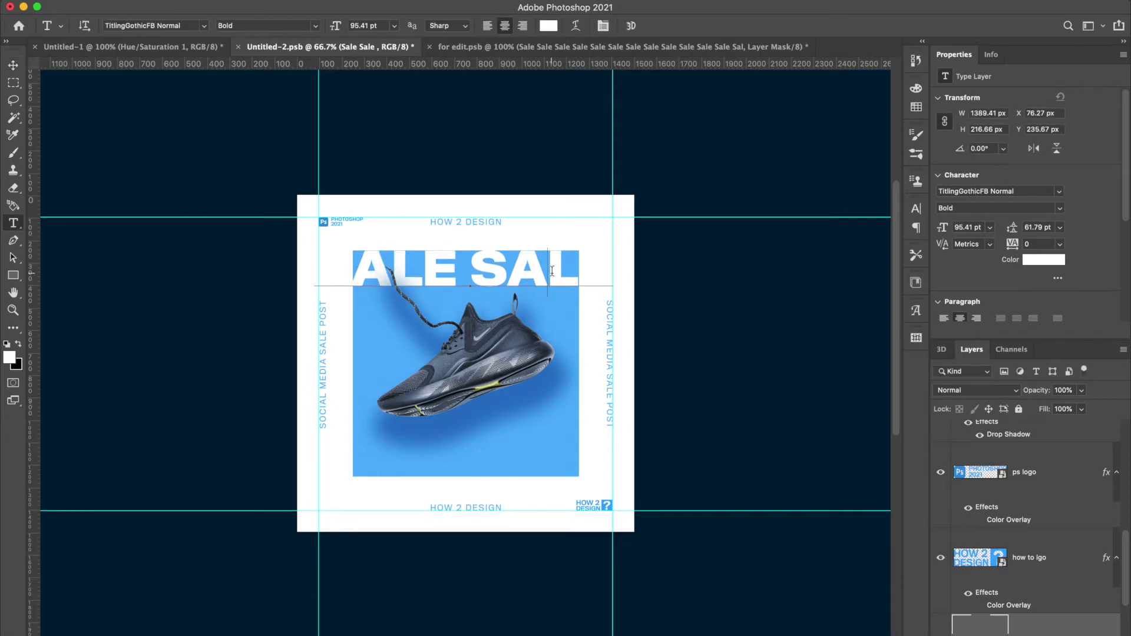
key("super+a")
key("super+c")
key("Right")
key("Return")
key("super+v")
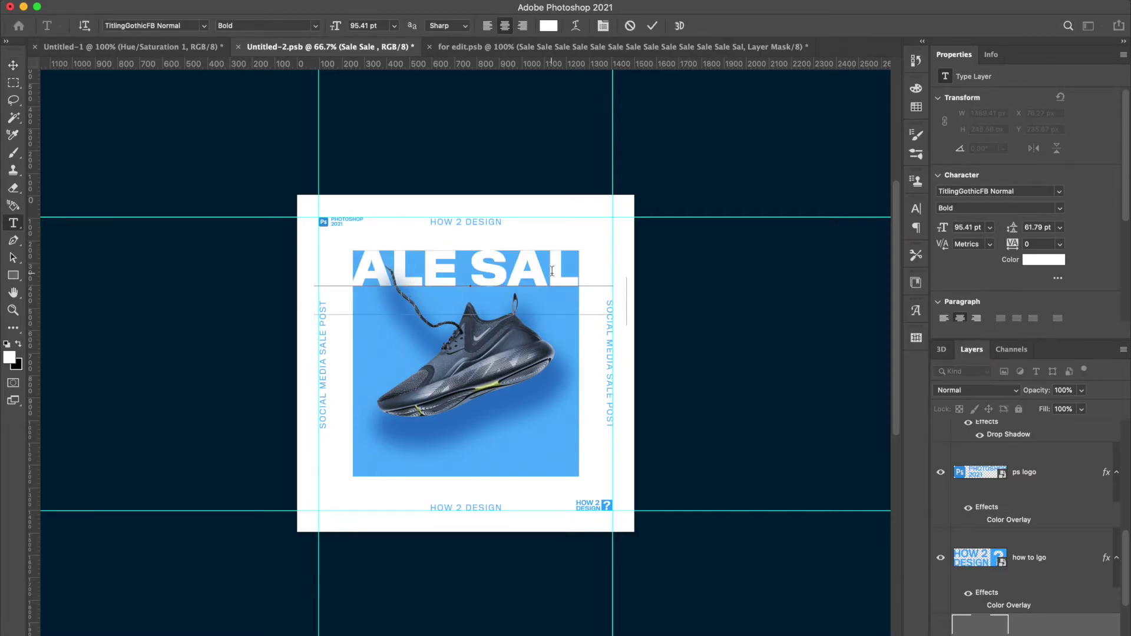
key("Return")
key("super+v")
key("Return")
key("super+v")
key("Return")
key("super+v")
key("Return")
key("super+v")
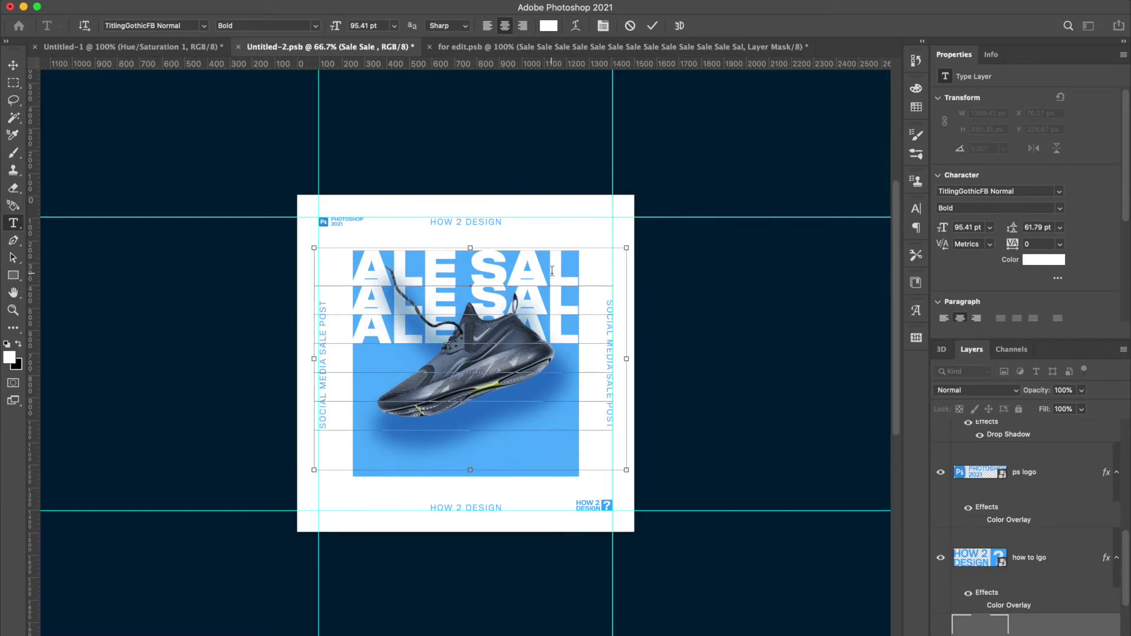
Try leading values of 95, 90 and 85 pt on all the SALE lines and set it to 84 pt.
key("super+a")
key("super+t")
left_click(848, 250)
type("95")
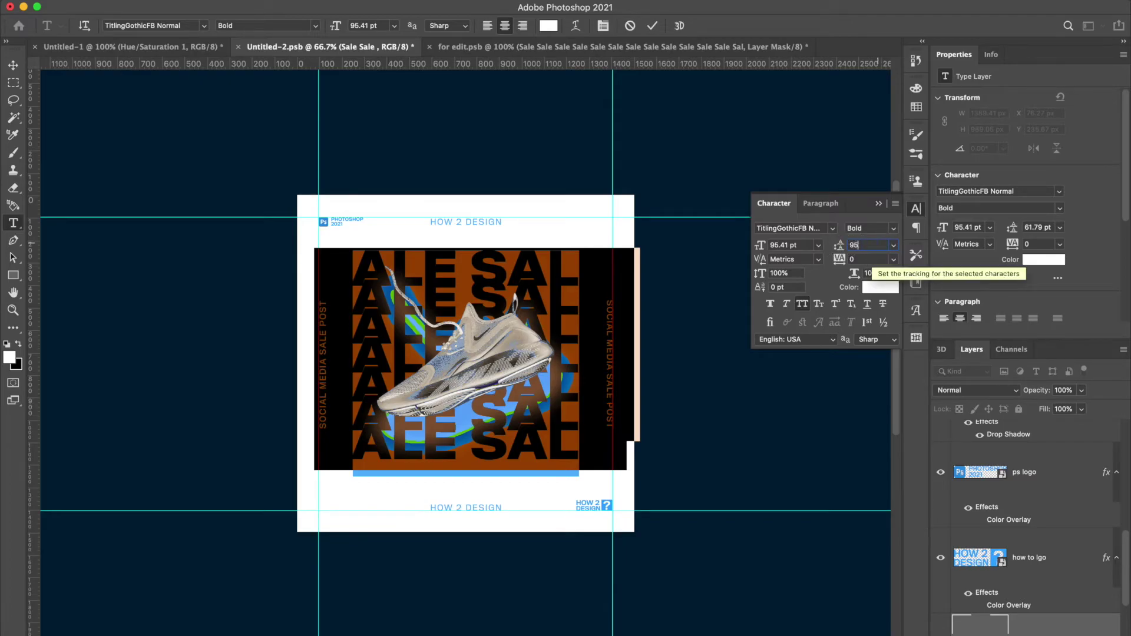
left_click(863, 246)
type("90")
key("Return")
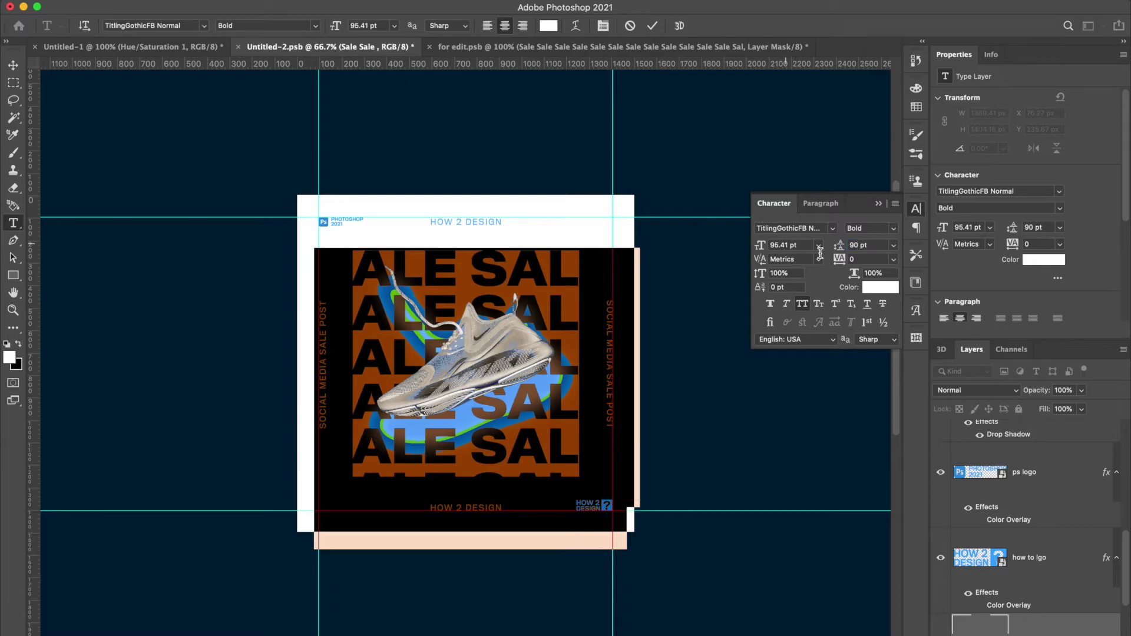
type("85")
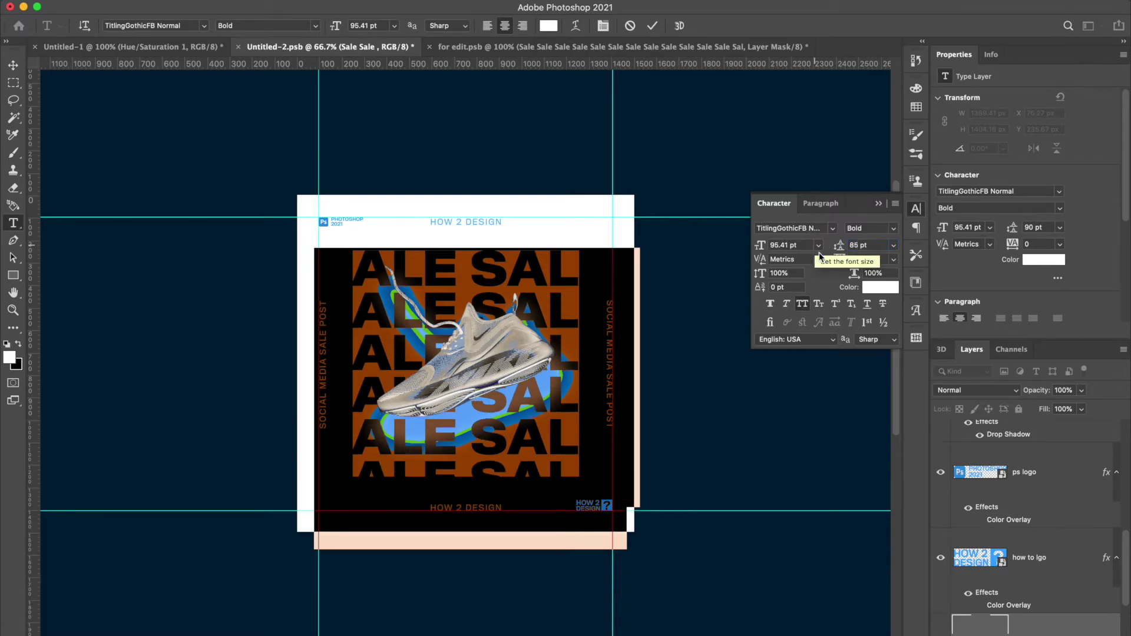
key("Return")
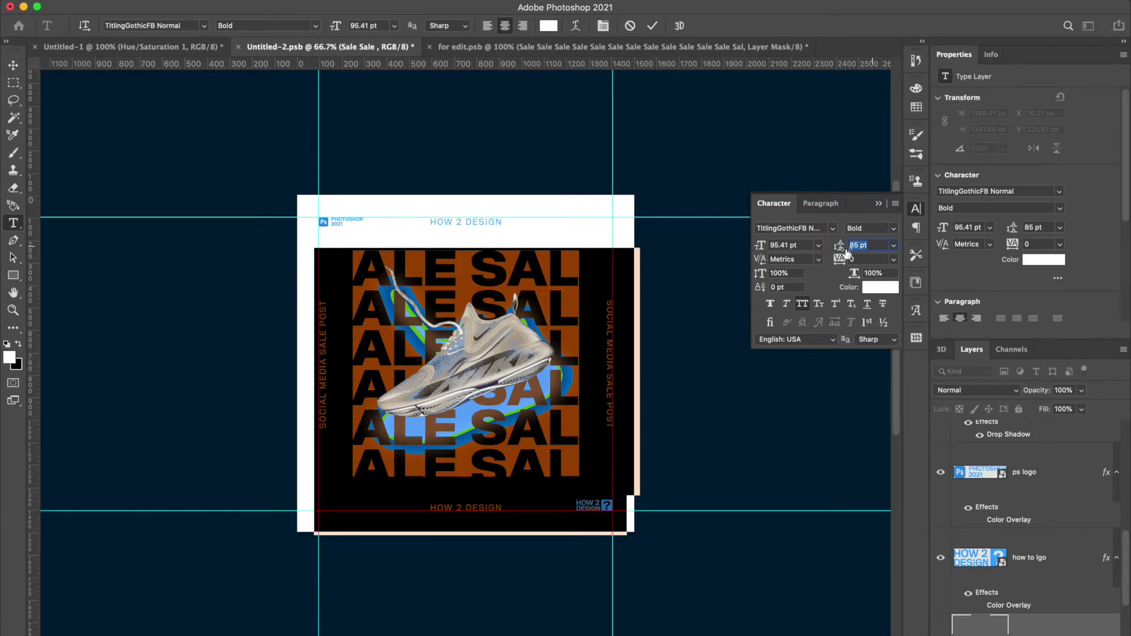
type("84")
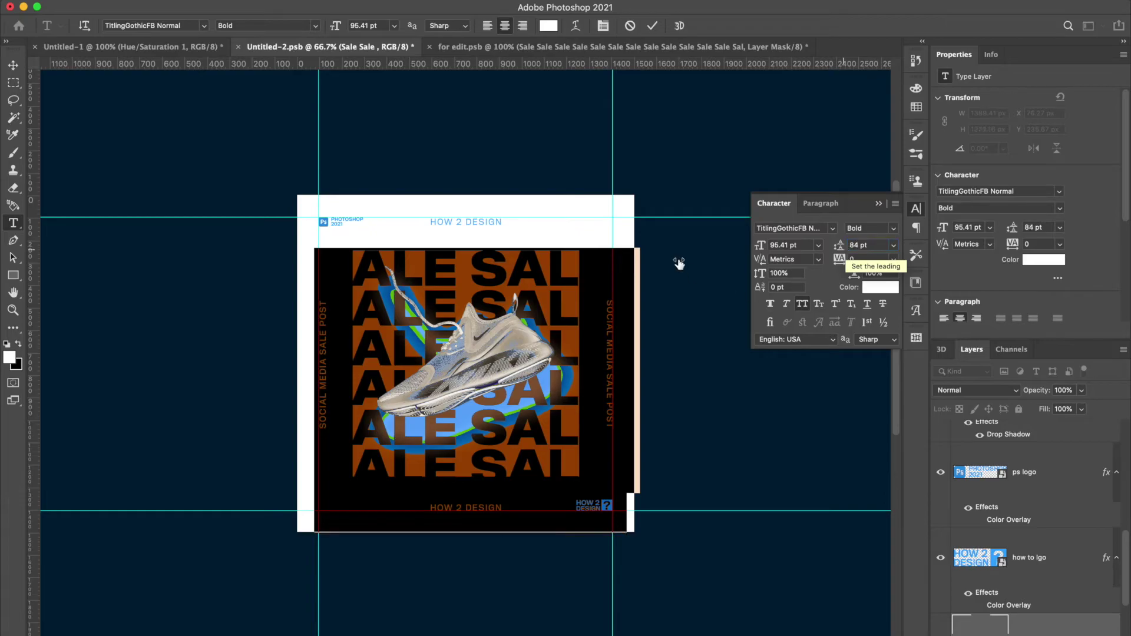
key("Return")
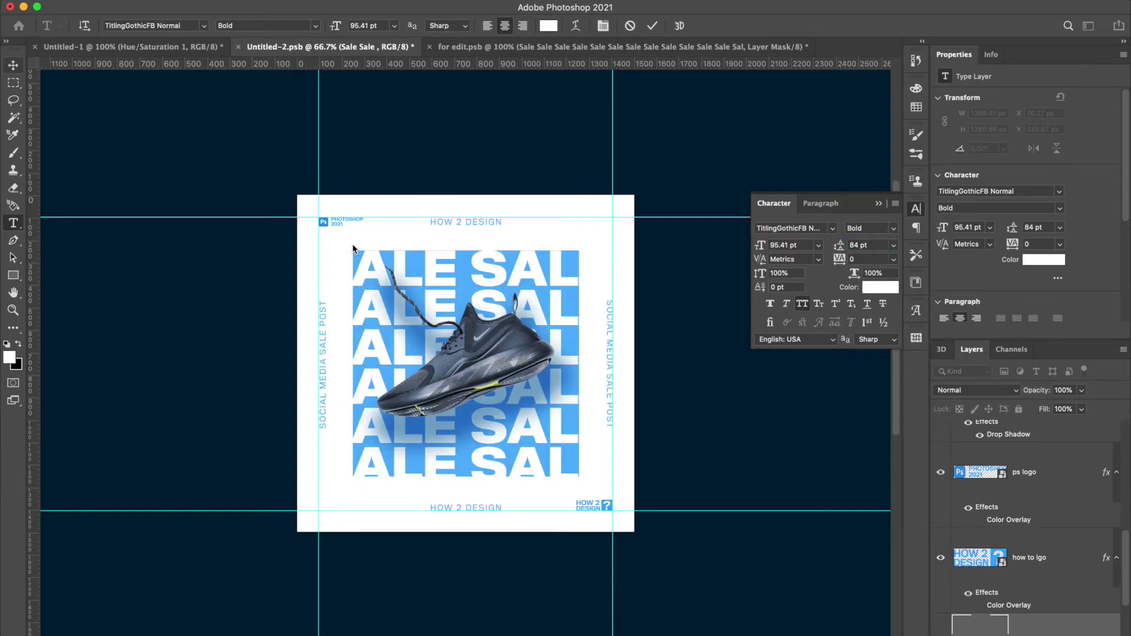
Rotate the repeating SALE text block to -20.90° and shift it slightly up and left across the blue square.
key("v")
key("super+t")
left_click_drag(683, 341, 679, 304)
key("Return")
left_click_drag(469, 258, 467, 256)
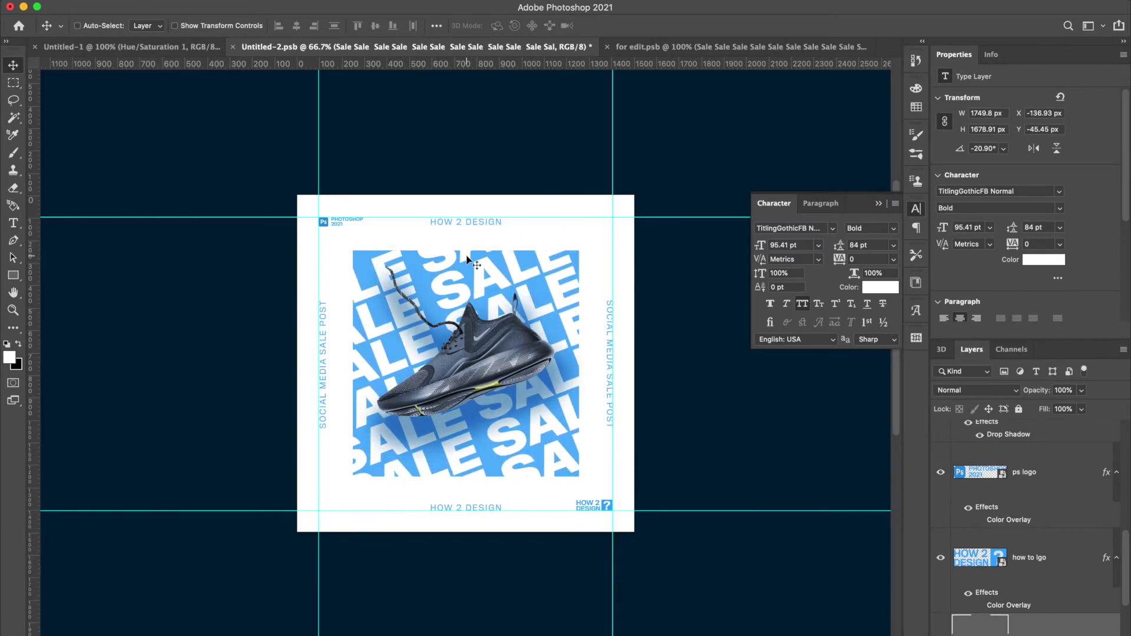
key("shift+Up")
key("shift+Left")
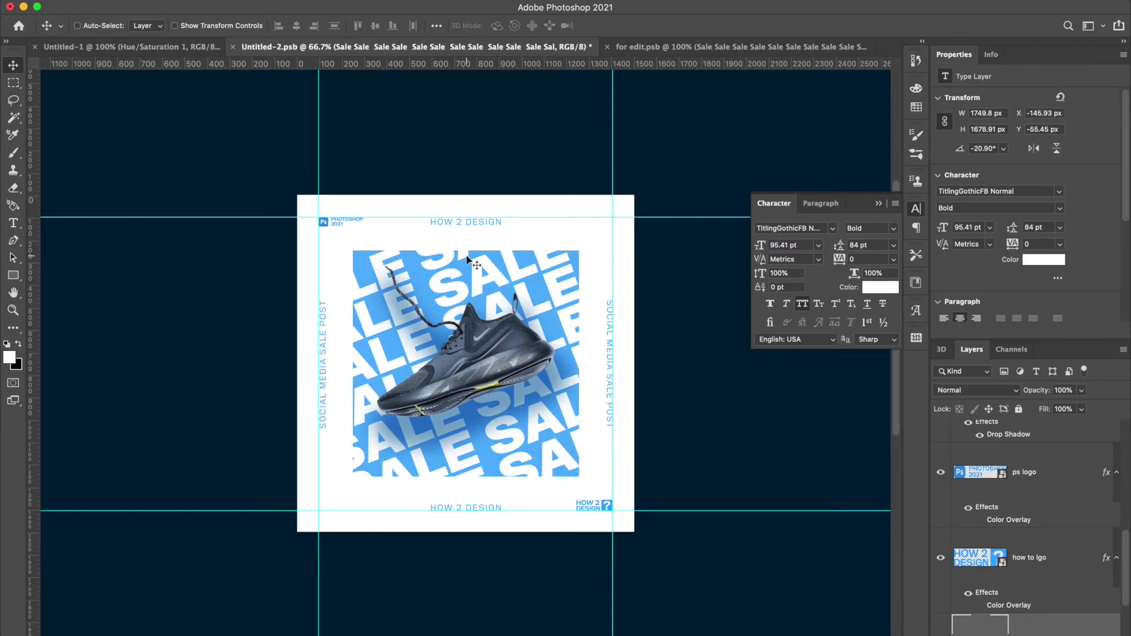
Examine the whole post at 100% in full-screen view with the guides, rulers and interface hidden.
key("super+plus")
key("super+minus")
key("super+1")
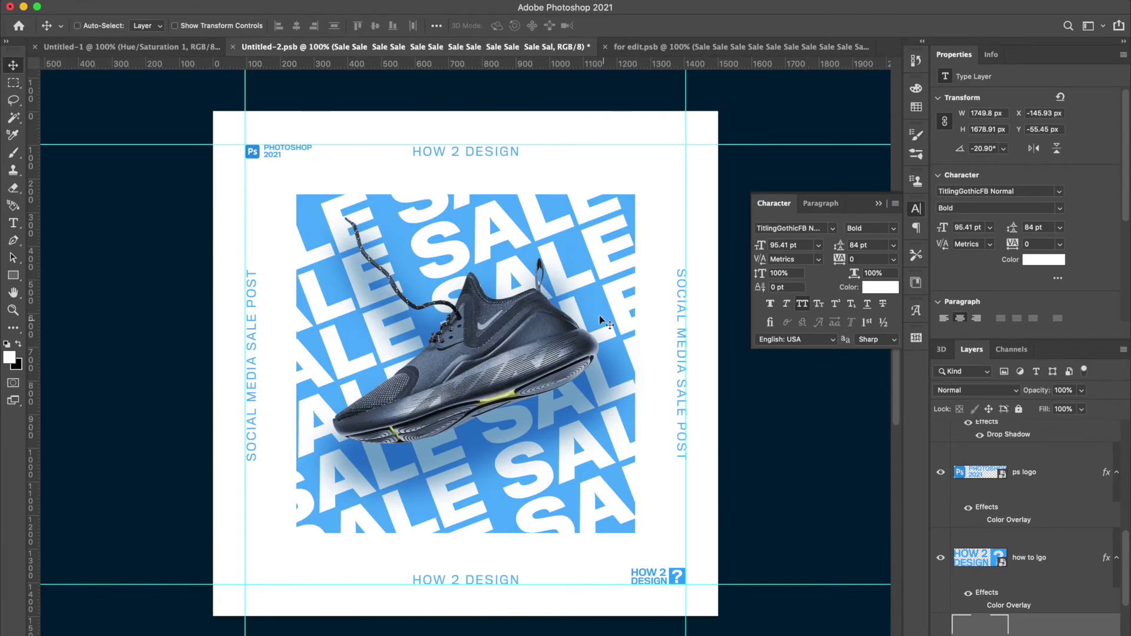
left_click(878, 204)
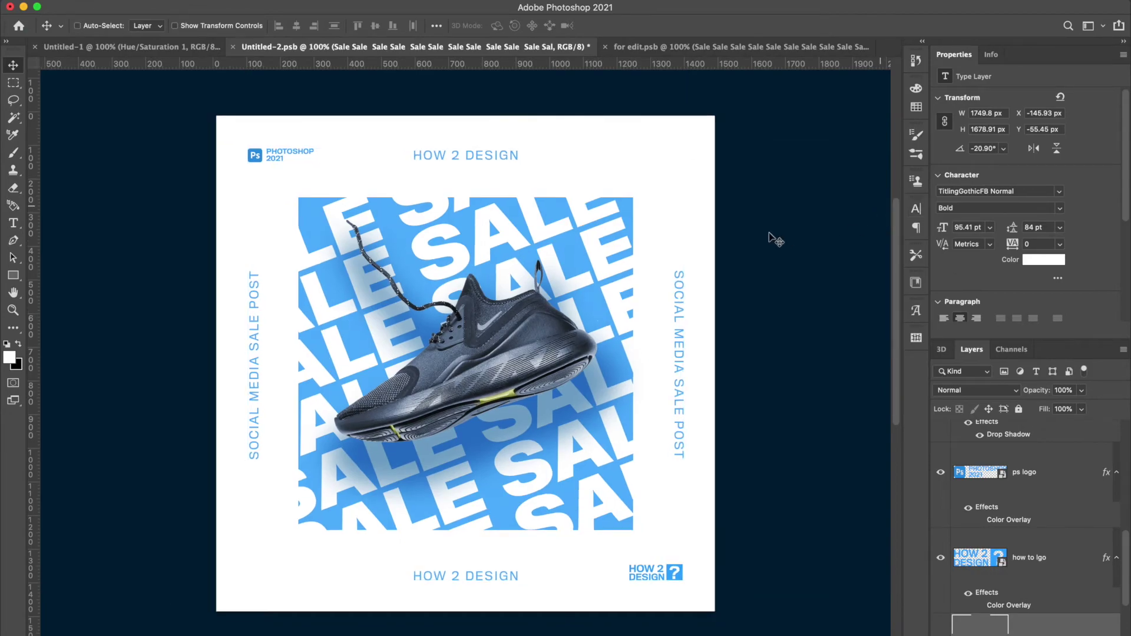
key("f")
key("f")
key("f")
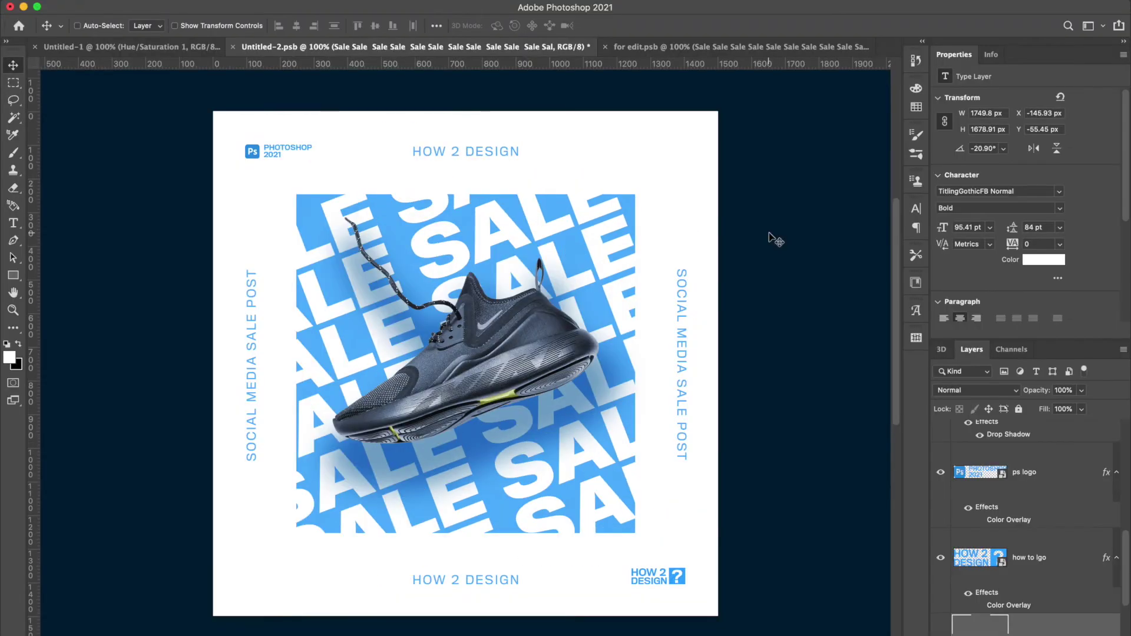
key("Tab")
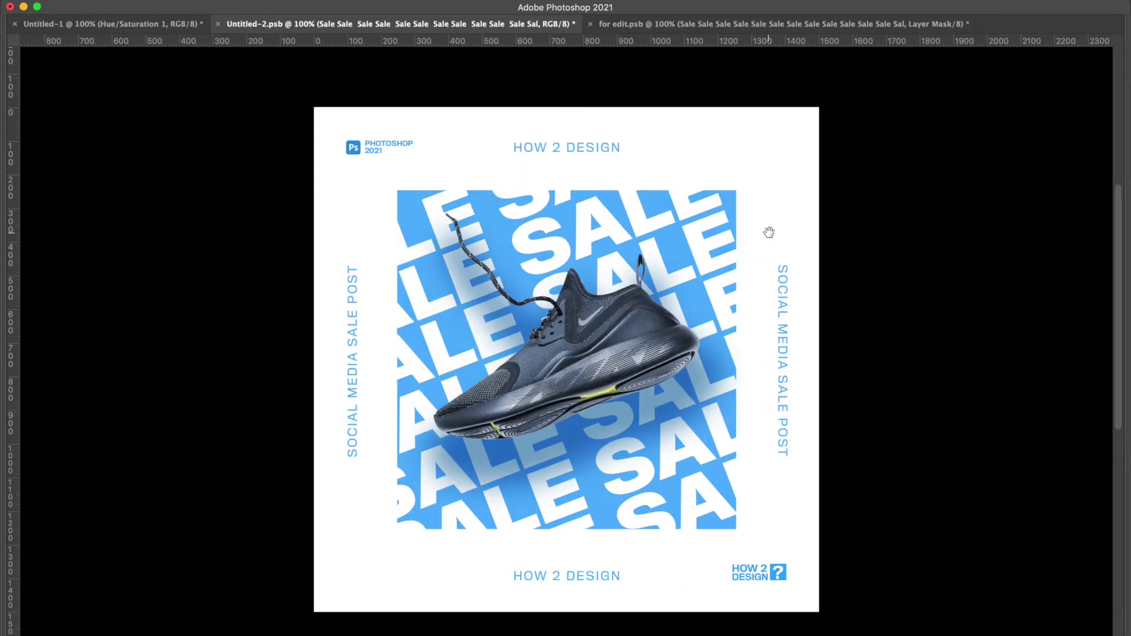
key("f")
key("f")
key("f")
key("f")
key("space+f")
key("space+f")
key("space+f")
key("space+f")
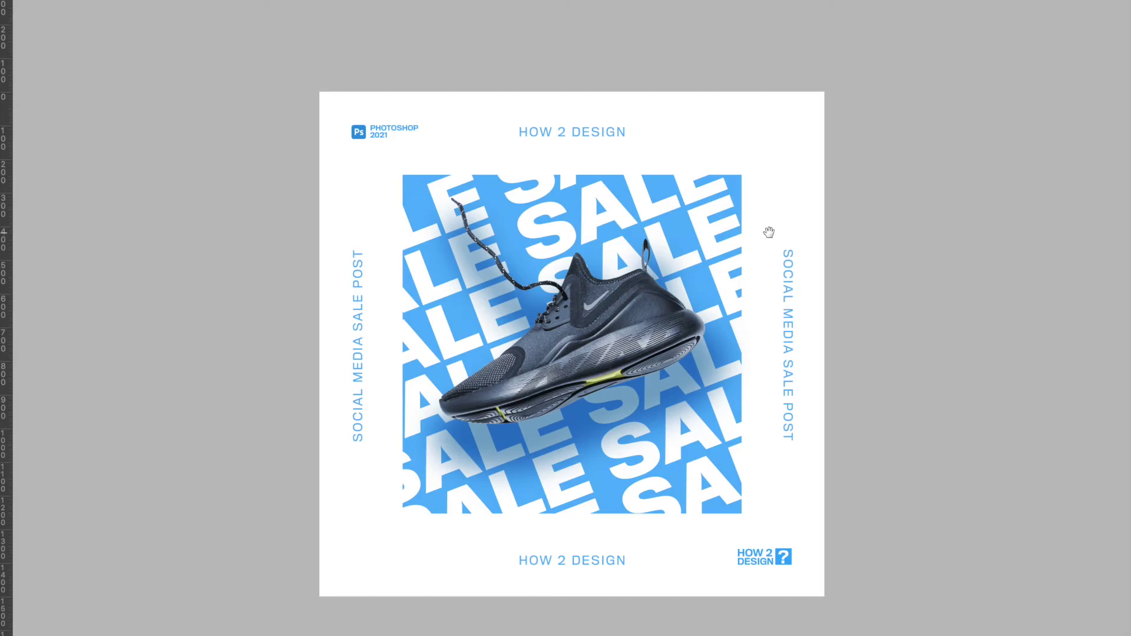
key("ctrl+r")
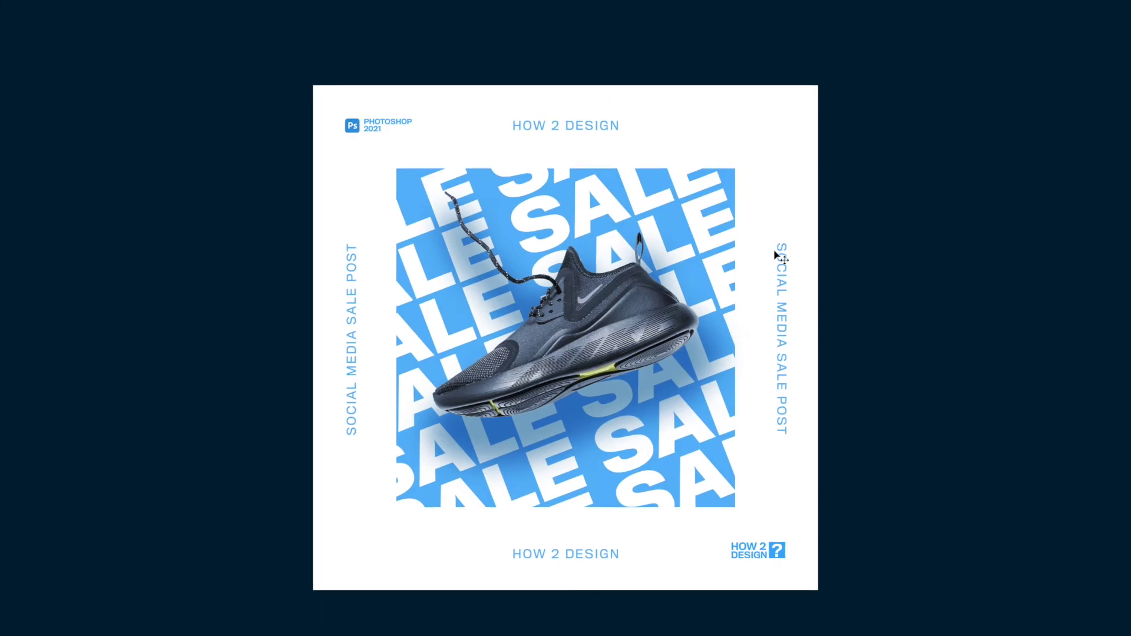
Enlarge the rotated SALE text slightly to about 1768 × 1696 px and check the composition full screen.
key("ctrl+t")
left_click_drag(853, 67, 856, 63)
double_click(741, 153)
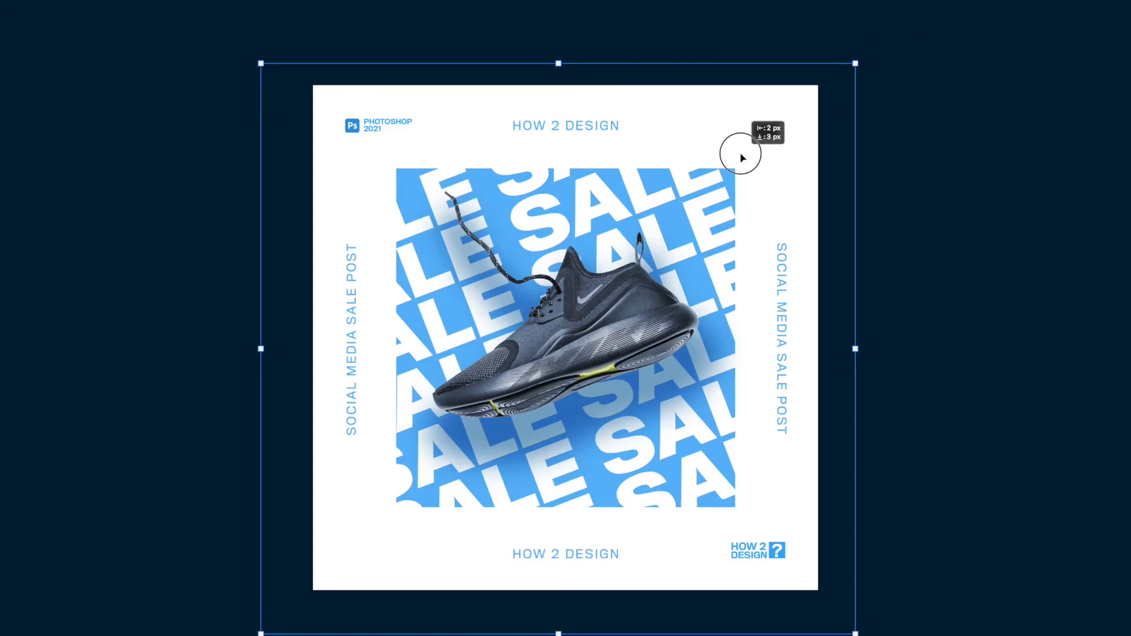
key("Tab")
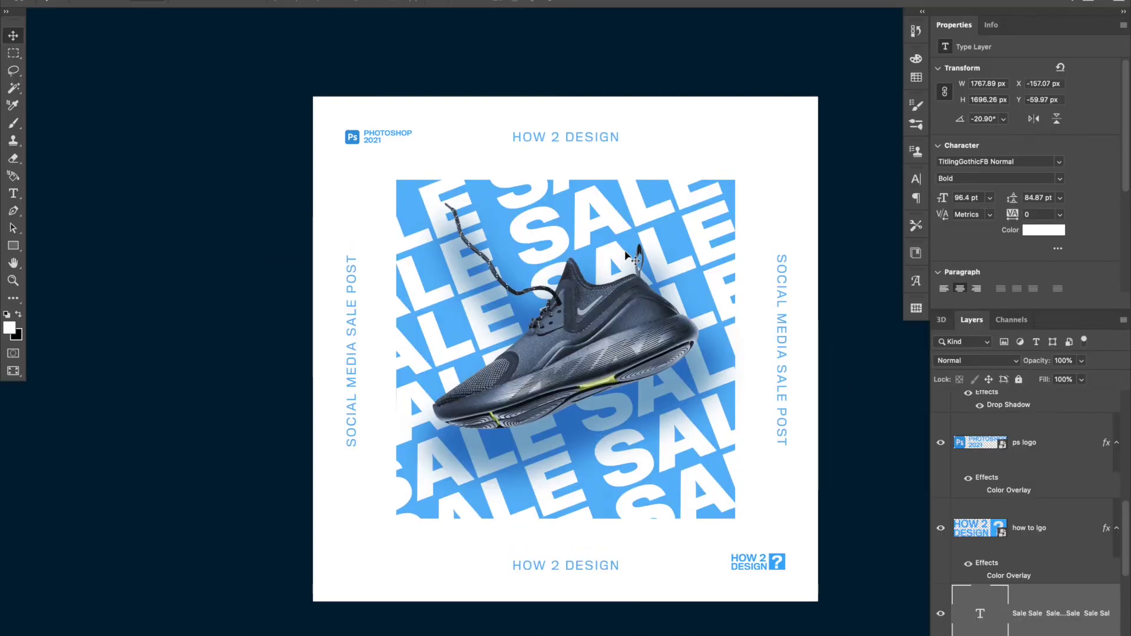
key("Tab")
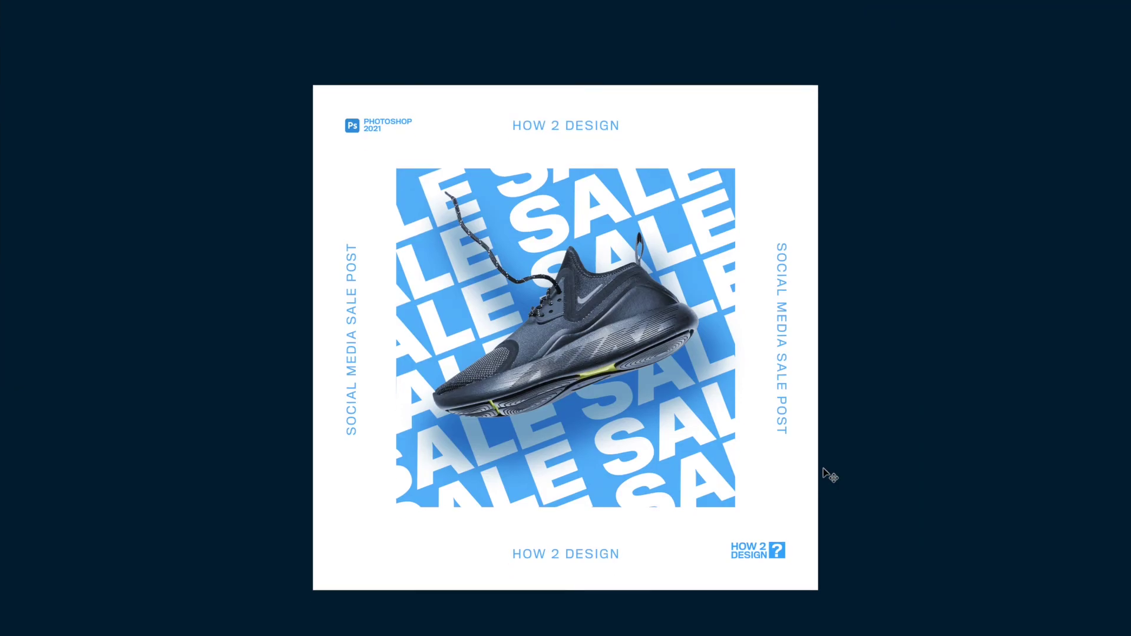
key("Tab")
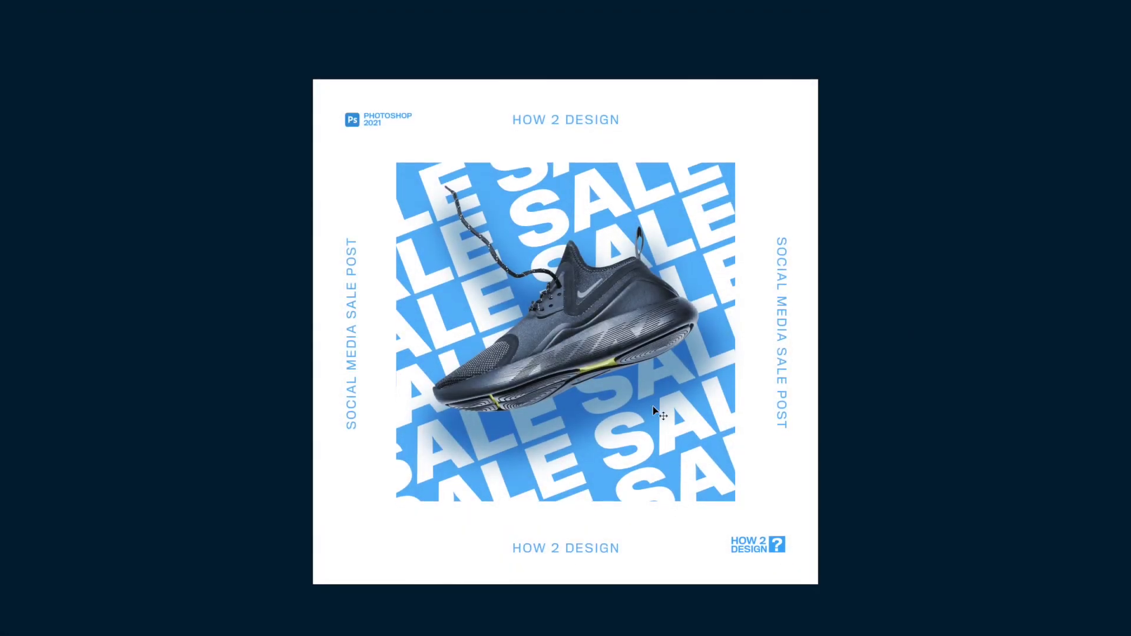
Compare the sneaker layer with its drop shadow hidden and shown.
key("Tab")
left_click(980, 523)
left_click(980, 523)
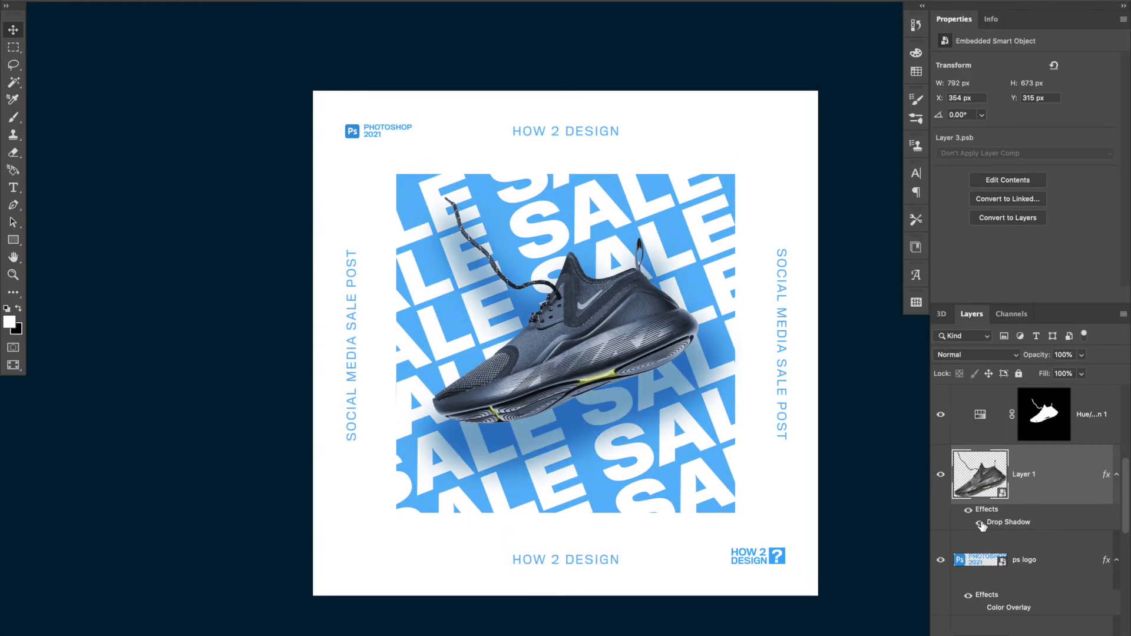
left_click(980, 523)
left_click(981, 523)
right_click(1049, 485)
left_click(934, 447)
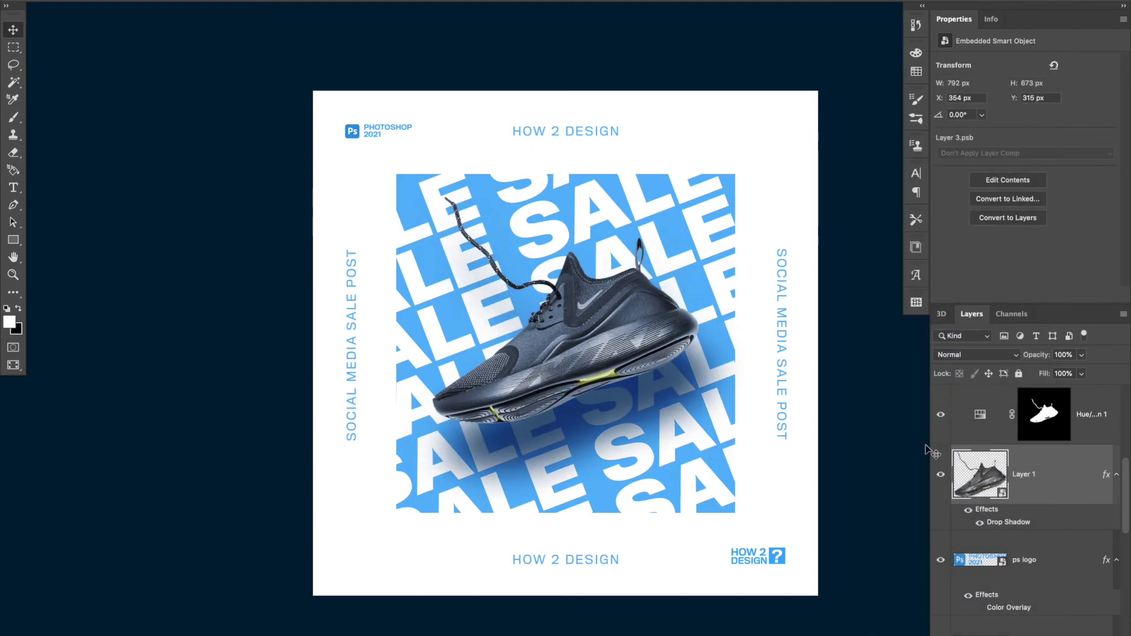
Fine-tune the sneaker's drop shadow with a distance of 143 px and a size of about 114 px.
double_click(1008, 522)
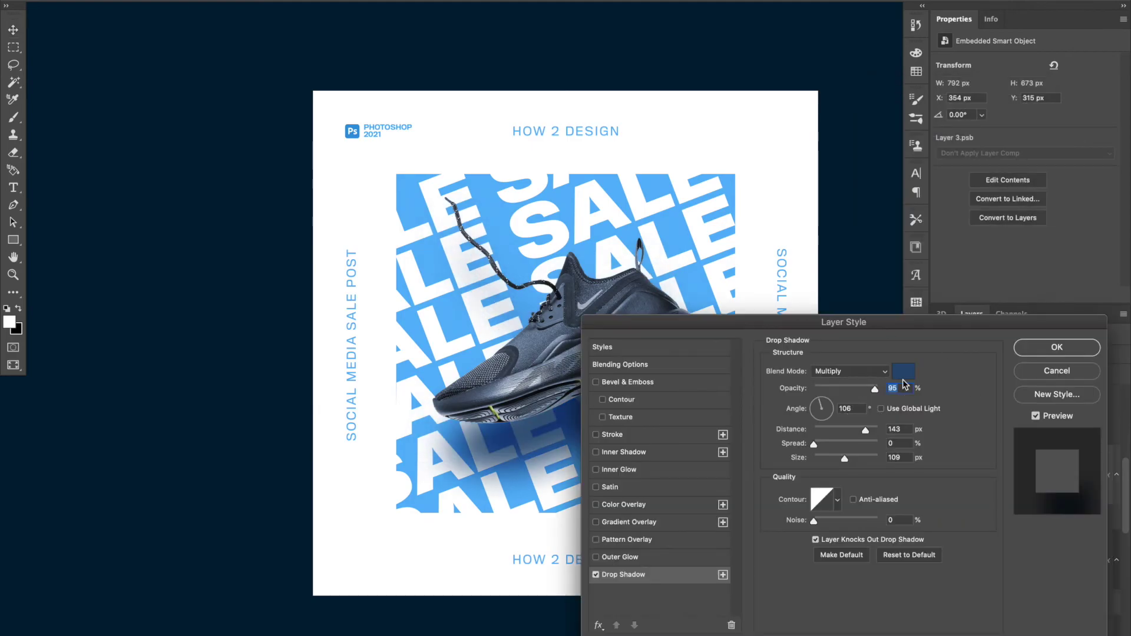
double_click(890, 430)
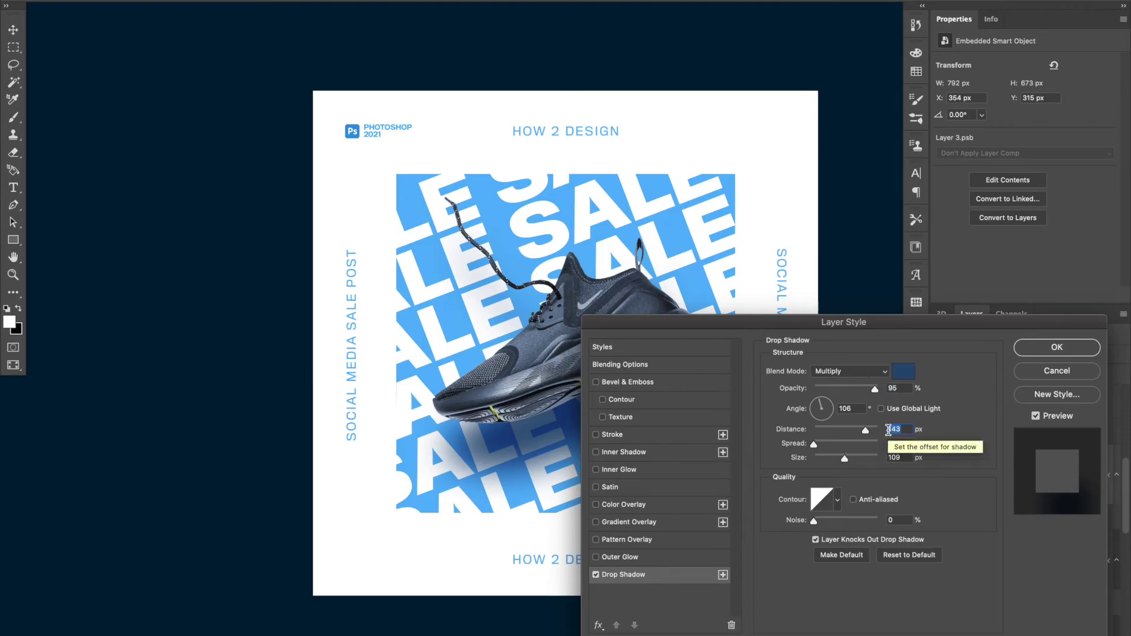
left_click_drag(841, 324, 947, 213)
left_click_drag(970, 320, 970, 318)
type("143")
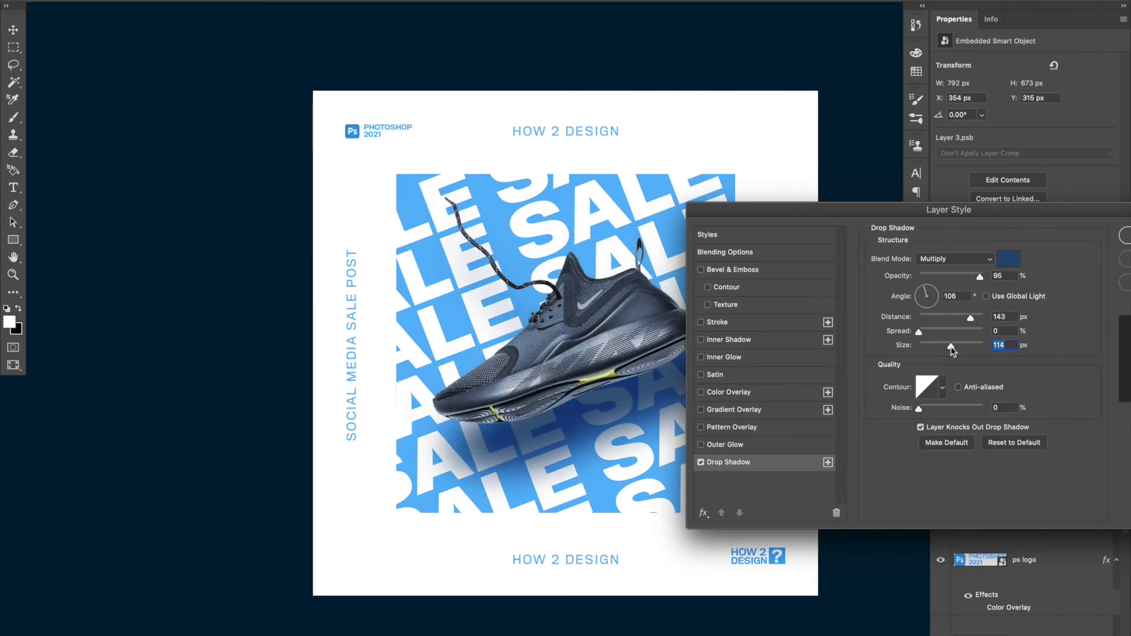
left_click_drag(953, 350, 953, 349)
left_click_drag(926, 217, 854, 398)
left_click_drag(880, 527, 878, 532)
left_click(1090, 416)
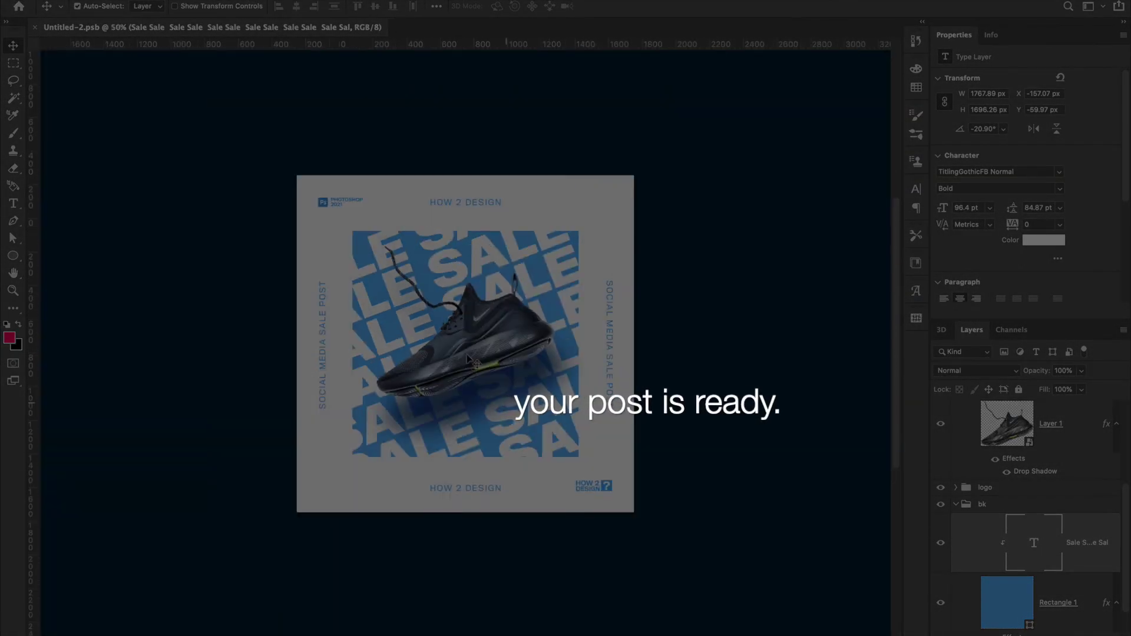
Compare the sneaker with the clipped Curves adjustment hidden and shown.
key("ctrl+plus")
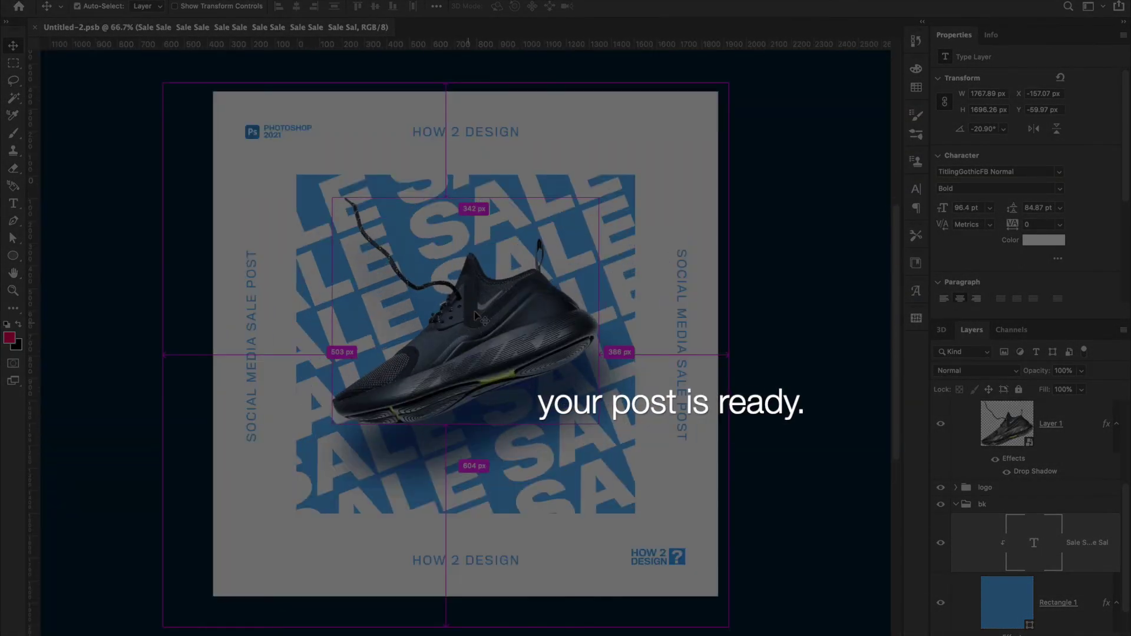
scroll(989, 526, "up", 3)
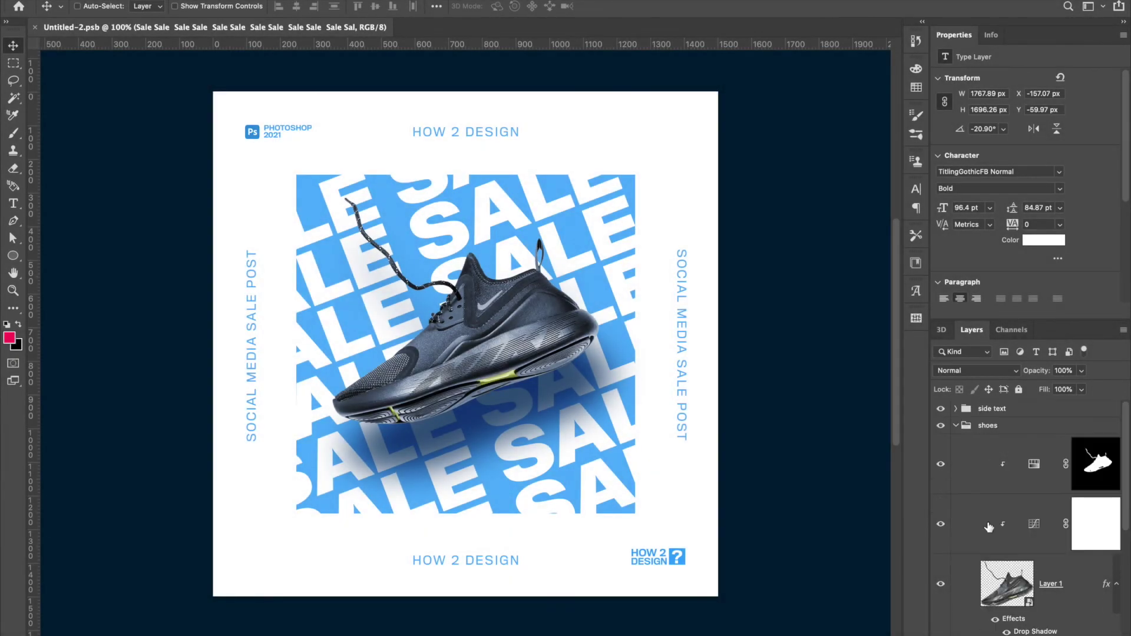
left_click(943, 529)
left_click(941, 528)
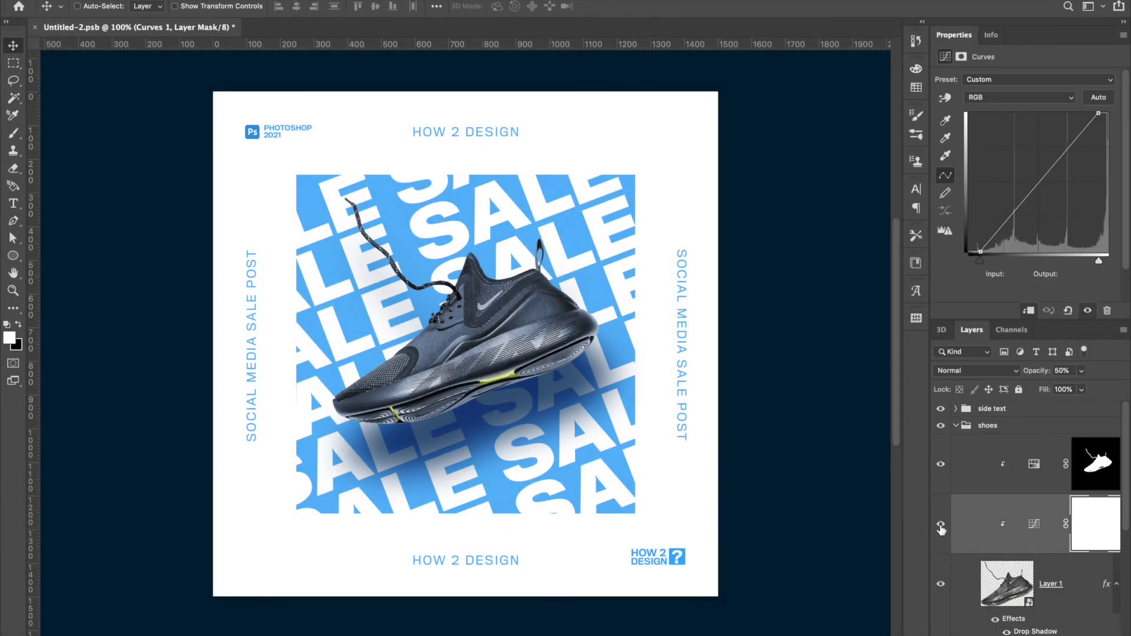
left_click(941, 527)
left_click(941, 528)
Scale the SALE text layer in the bk group up to 105.27%, about 1861 × 1786 px.
scroll(1023, 575, "down", 5)
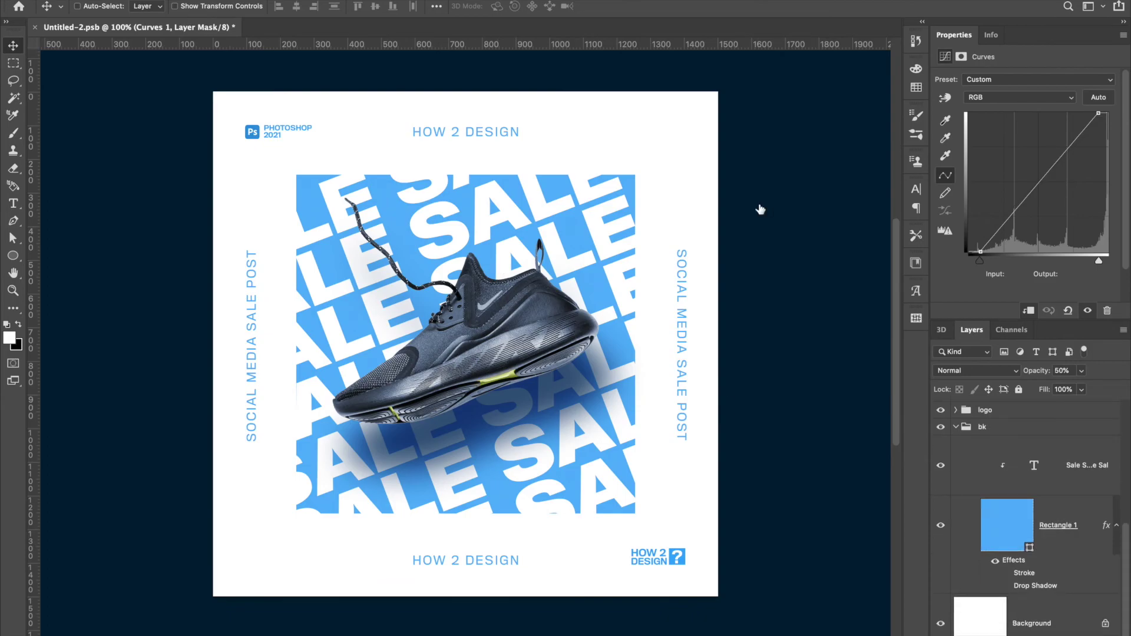
key("super+minus")
key("super+t")
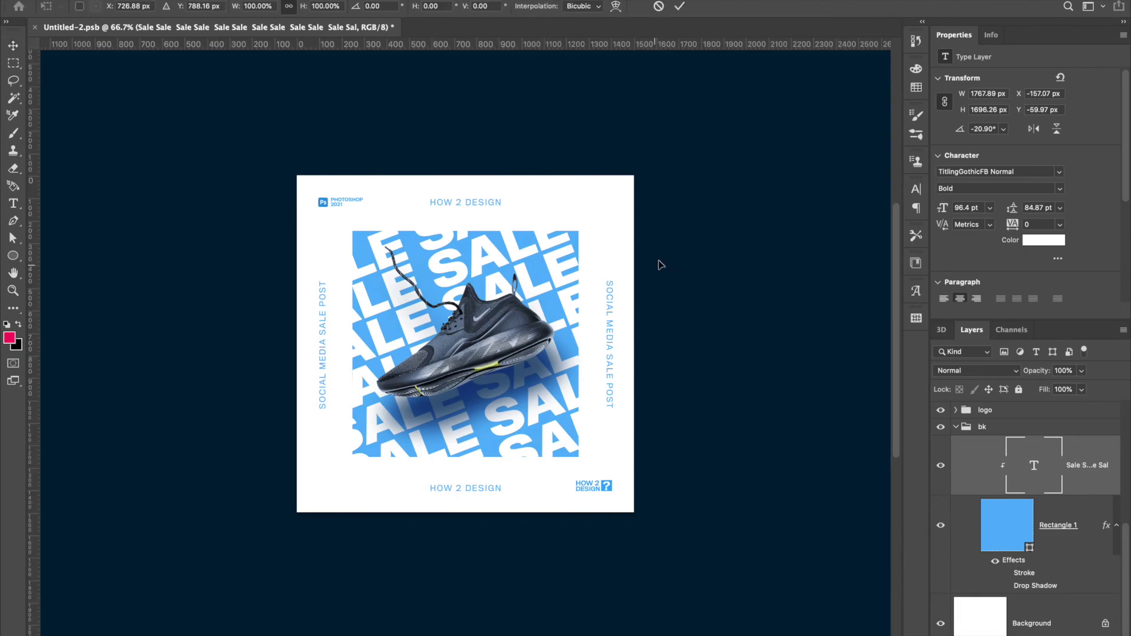
left_click_drag(658, 161, 667, 152)
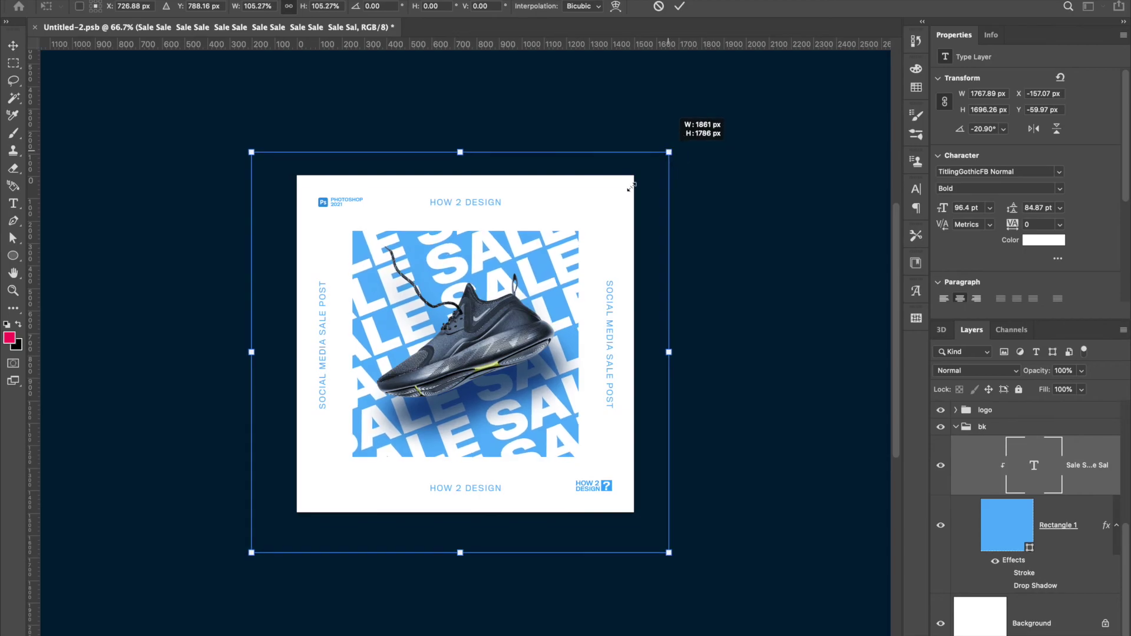
key("Return")
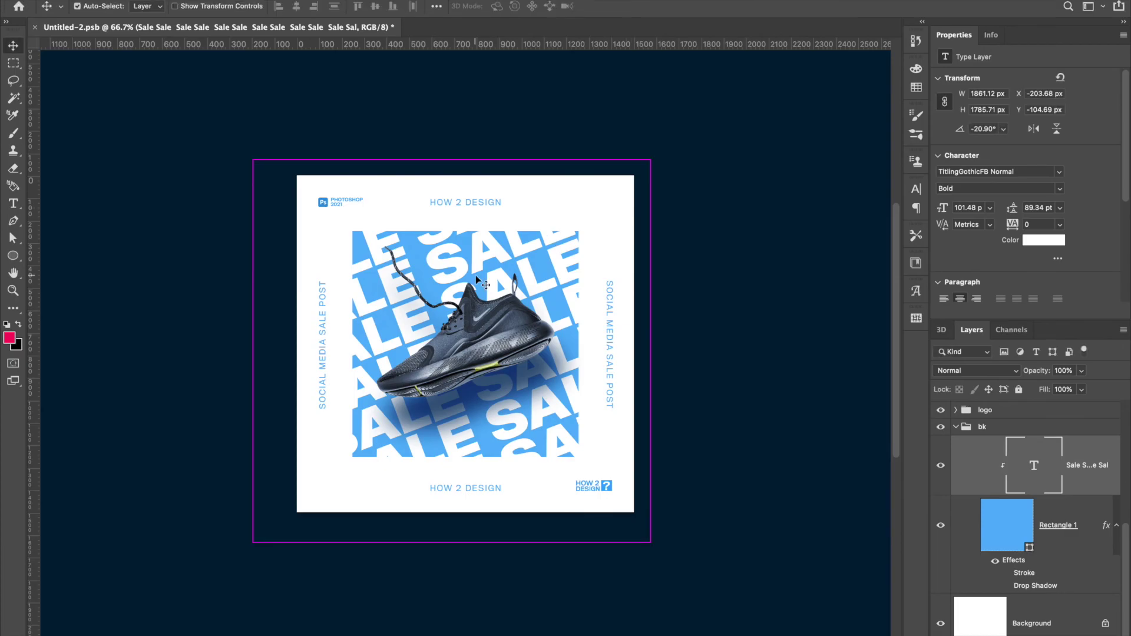
Examine the finished post at 100% with the interface and rulers hidden.
key("super+0")
scroll(475, 278, "down", 1)
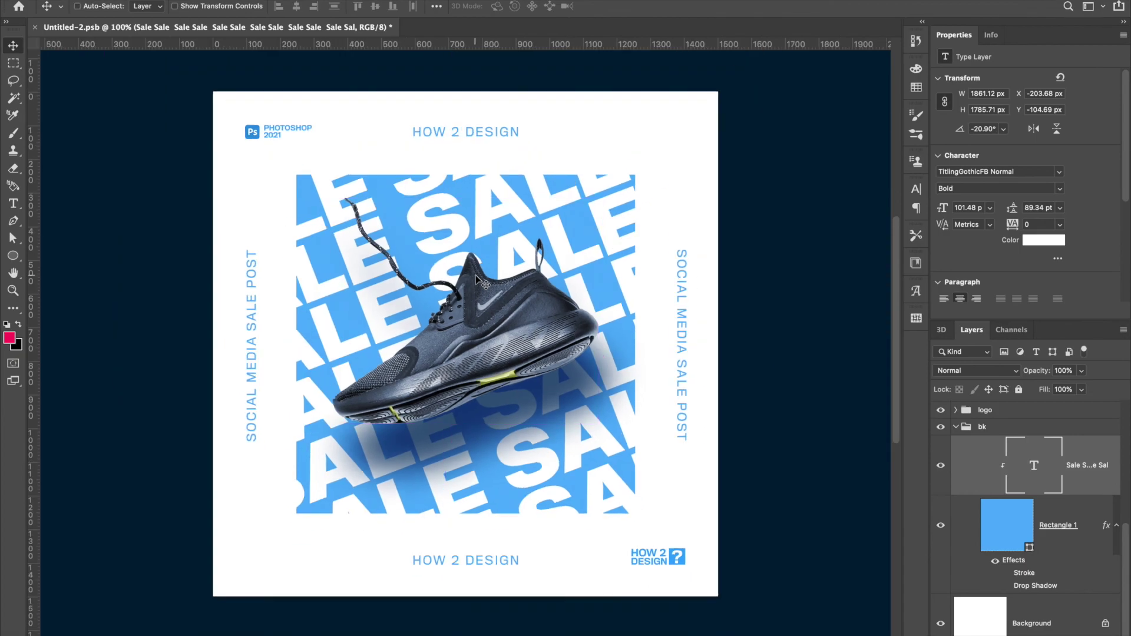
key("Tab")
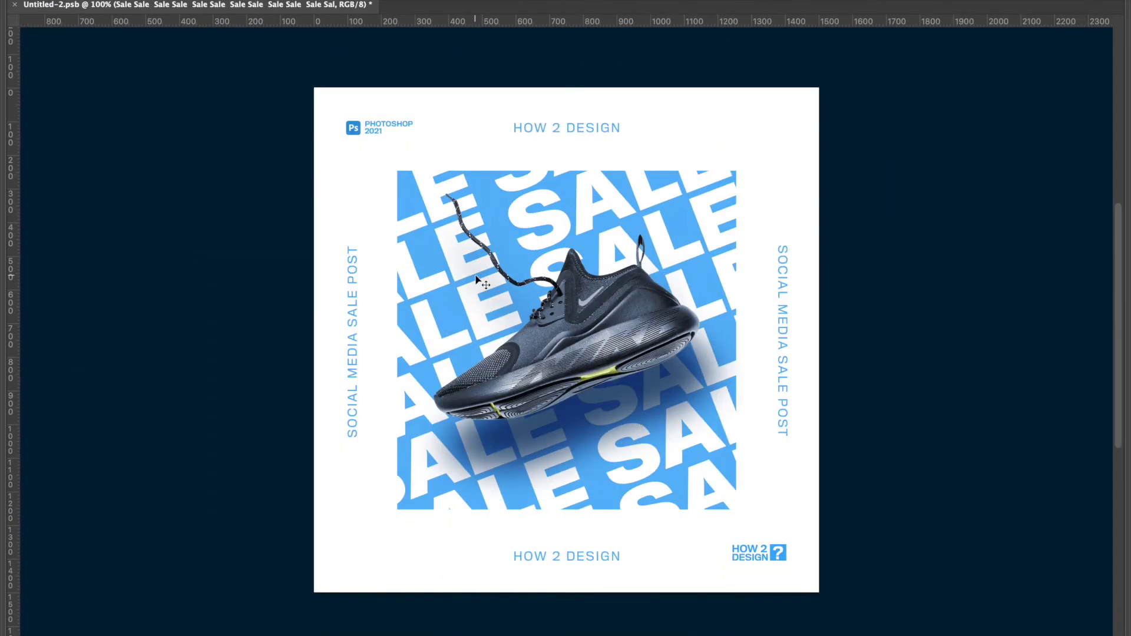
key("ctrl+r")
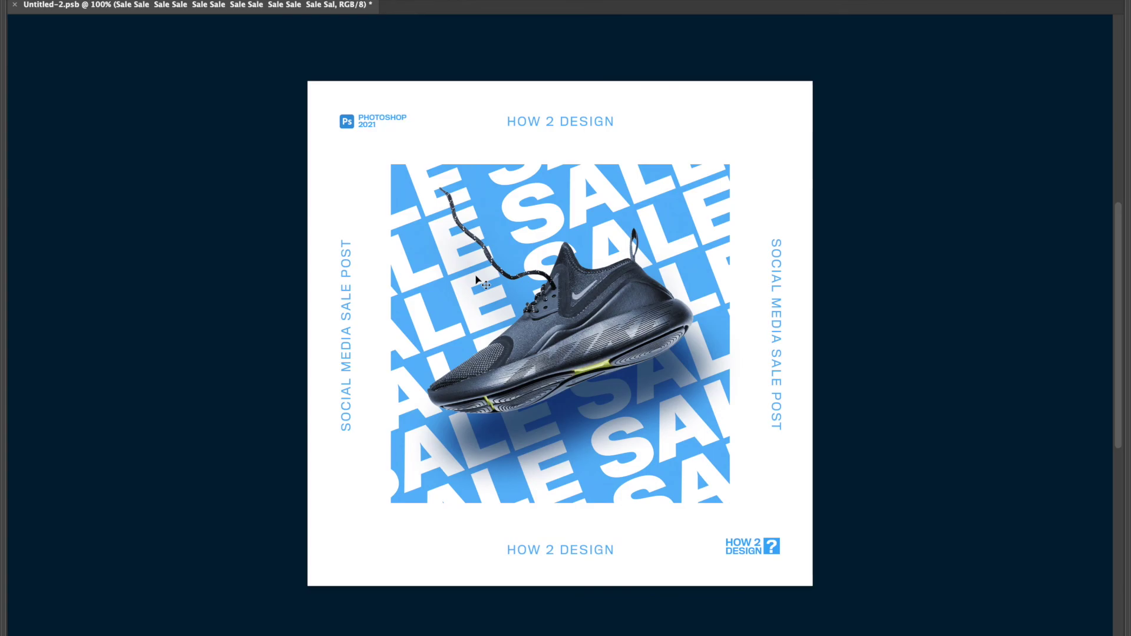